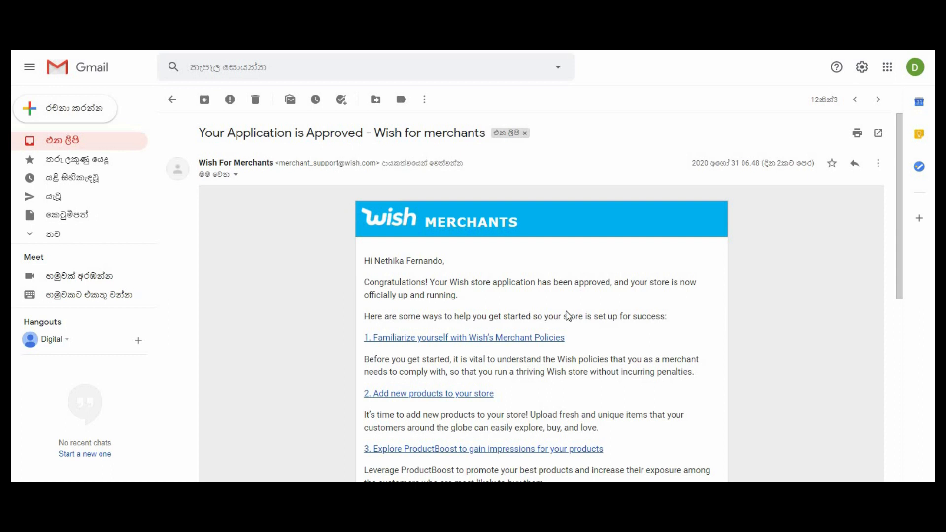
# Read through the Wish approval email in Gmail before returning to the merchant dashboard.
pyautogui.scroll(-8, 606, 251)
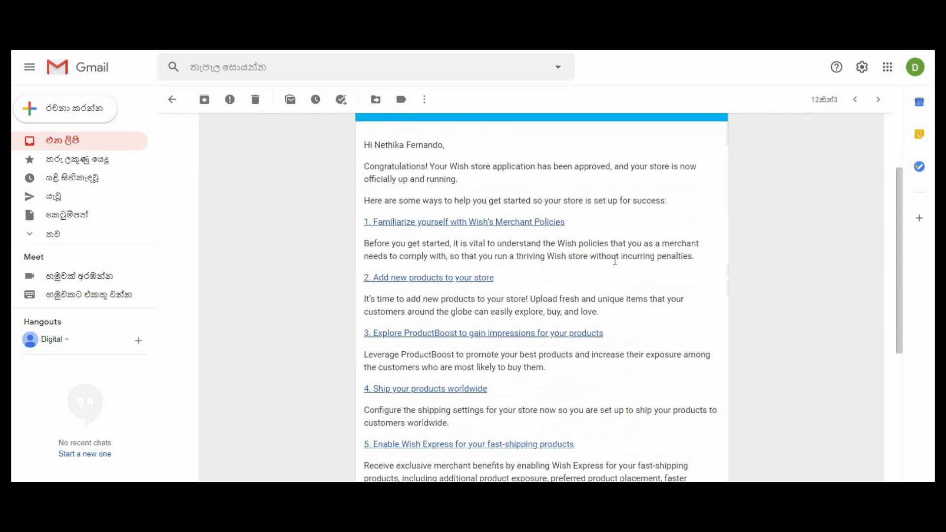
pyautogui.scroll(5, 615, 260)
pyautogui.scroll(2, 615, 260)
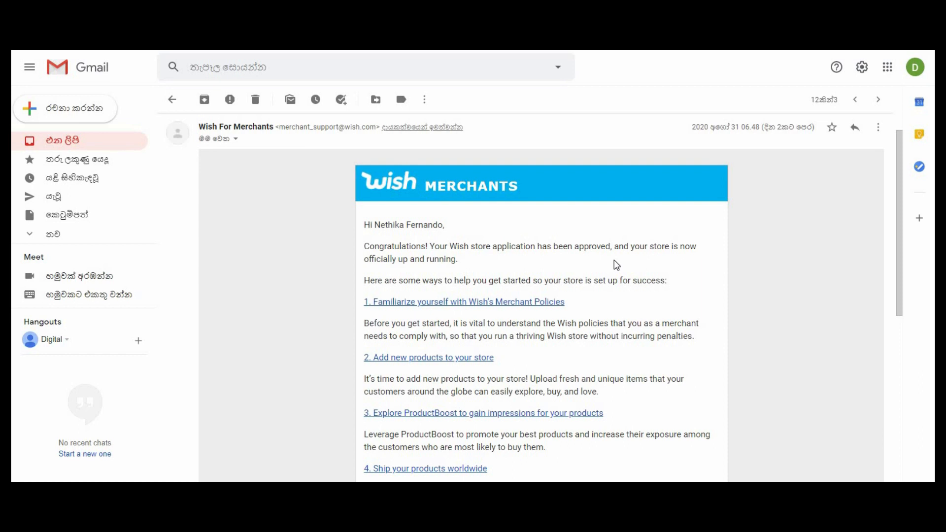
pyautogui.scroll(-1, 638, 258)
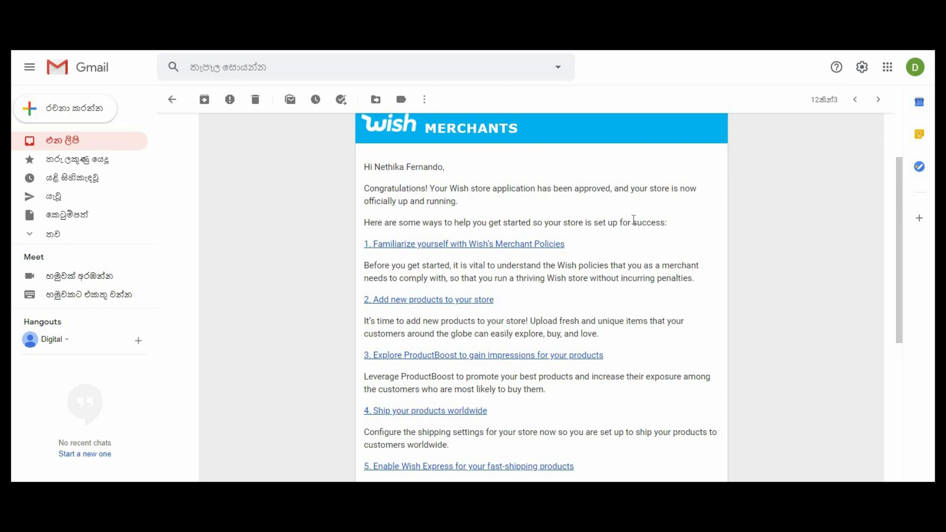
pyautogui.scroll(2, 633, 217)
pyautogui.scroll(-4, 636, 220)
pyautogui.scroll(2, 660, 246)
pyautogui.scroll(1, 673, 257)
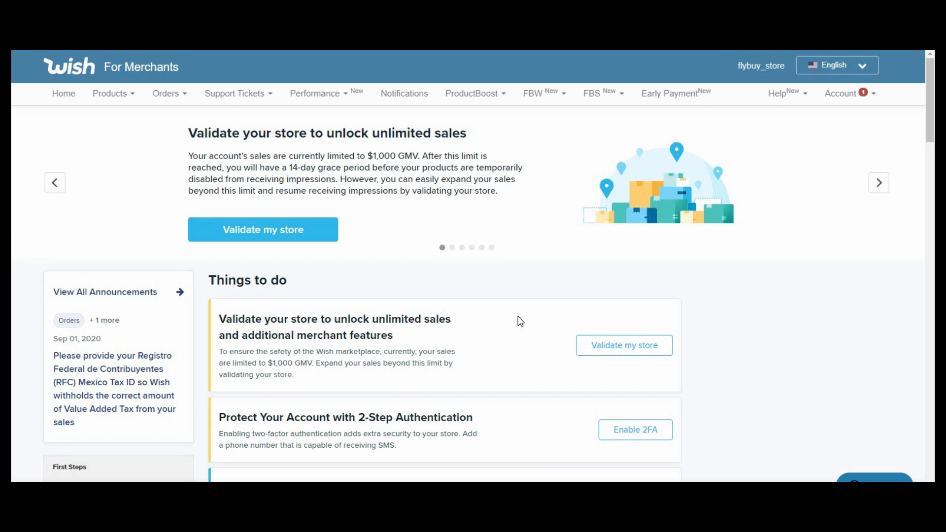
# Start store validation from the dashboard's 'Validate my store' banner to reach the Seller Profile.
pyautogui.scroll(-10, 487, 254)
pyautogui.scroll(10, 486, 254)
pyautogui.click(238, 237)
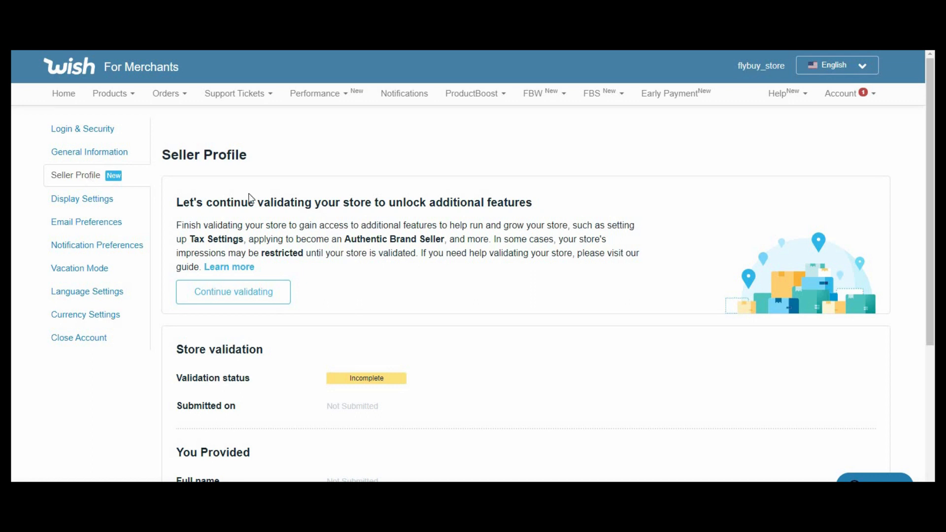
# Review the Seller Profile's Incomplete validation status and continue validating the store.
pyautogui.scroll(-3, 299, 207)
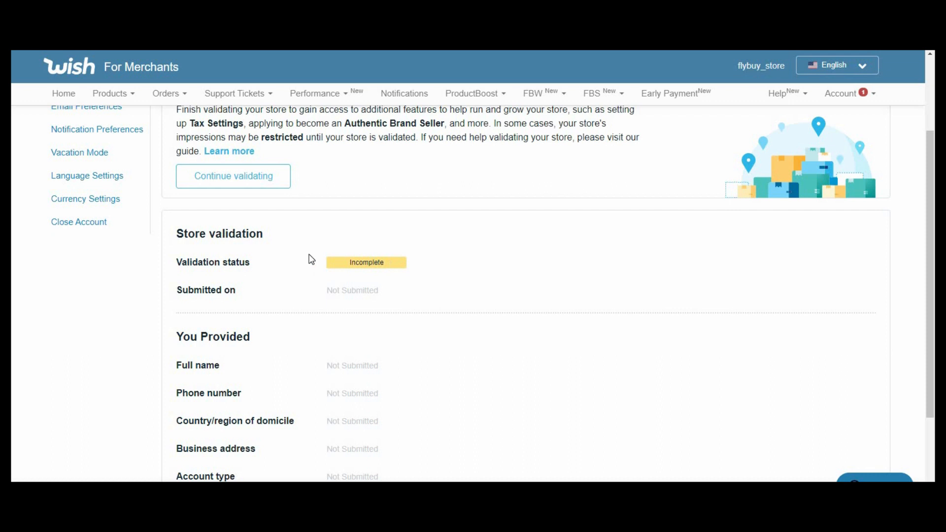
pyautogui.scroll(-3, 316, 279)
pyautogui.scroll(3, 317, 279)
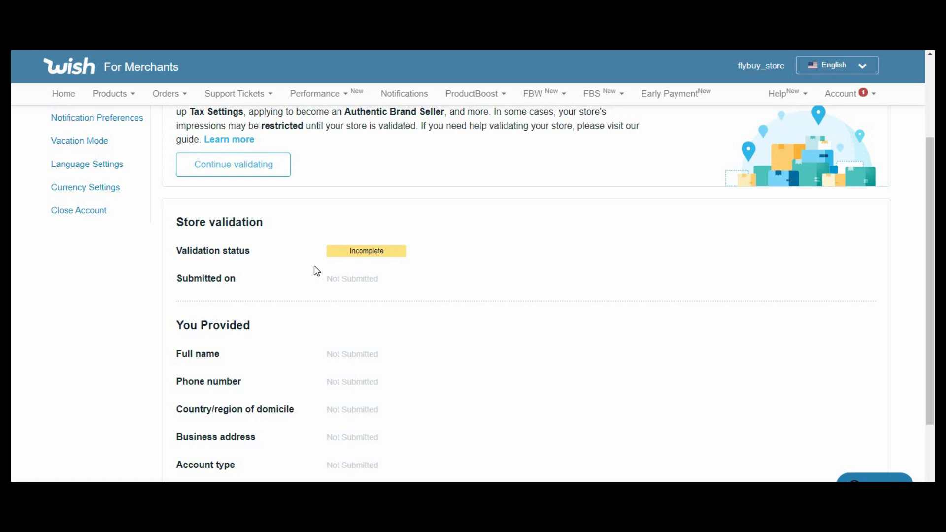
pyautogui.scroll(3, 311, 230)
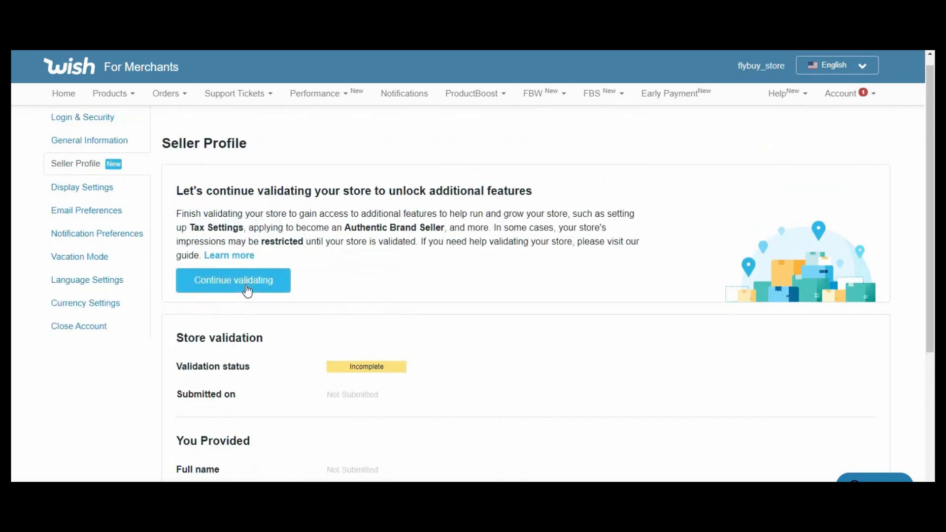
pyautogui.click(248, 290)
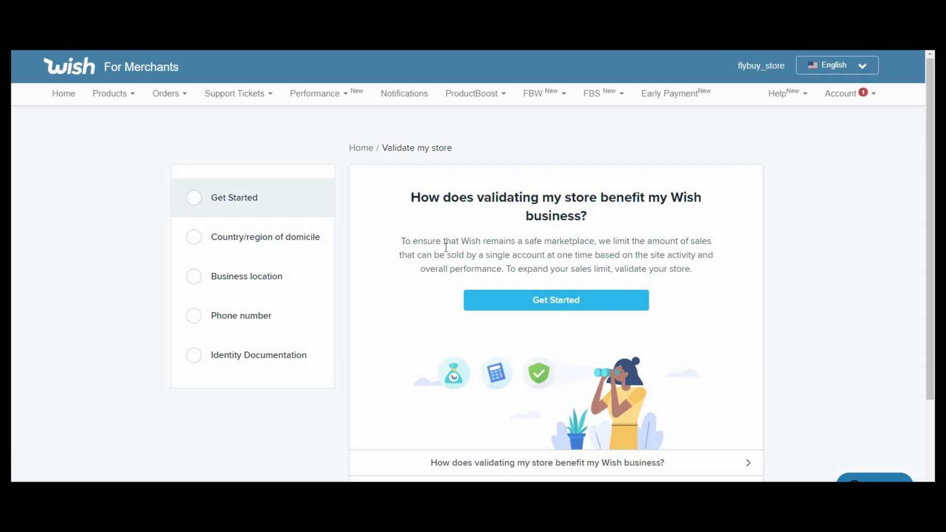
# Begin the validation steps and confirm Sri Lanka as the country of domicile.
pyautogui.click(495, 308)
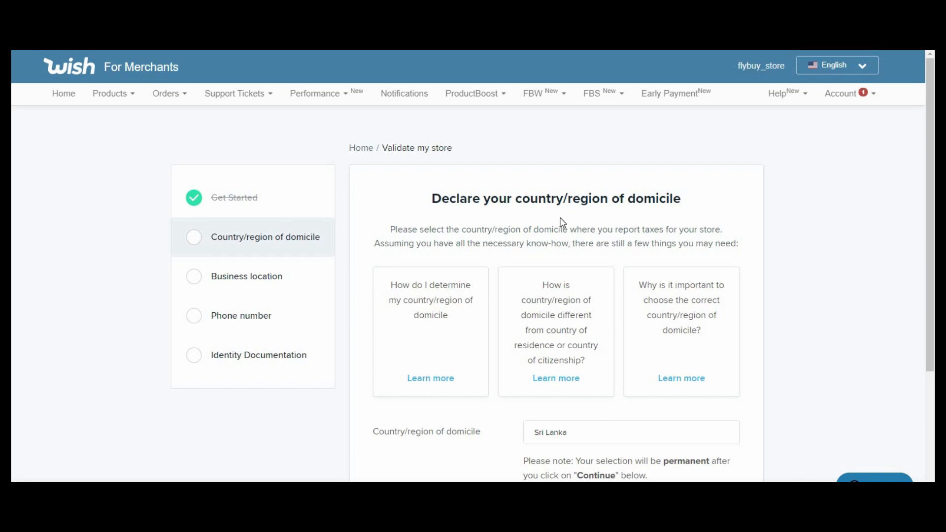
pyautogui.scroll(-1, 563, 223)
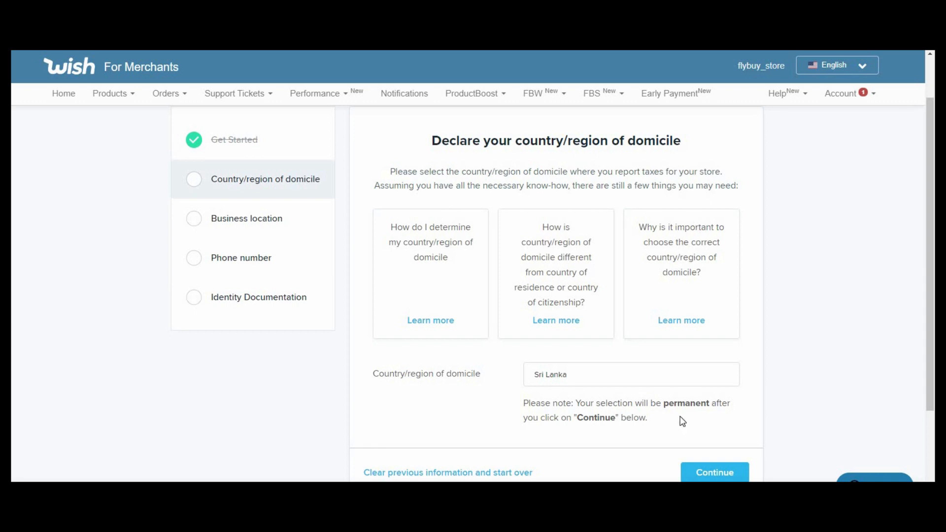
pyautogui.scroll(-1, 593, 317)
pyautogui.click(593, 318)
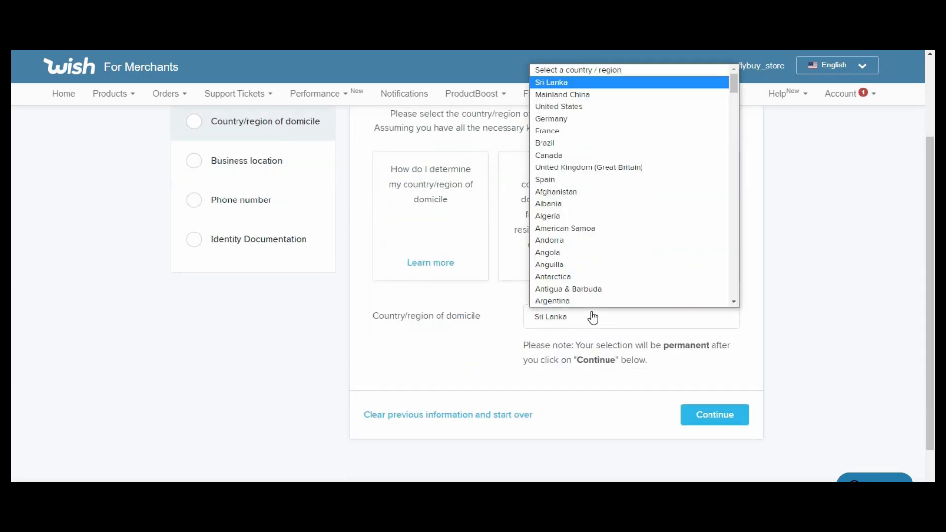
pyautogui.click(546, 83)
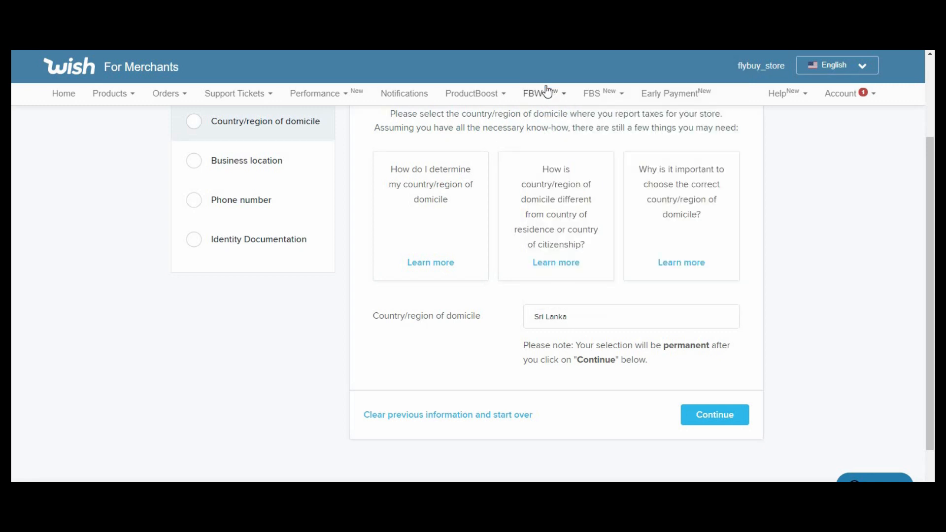
pyautogui.click(724, 427)
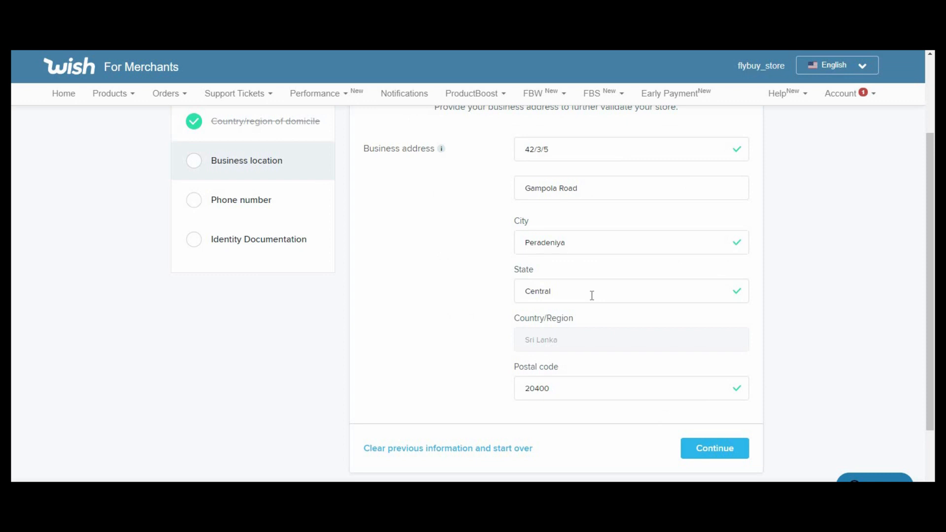
# Review the pre-filled business address fields on the Business location step.
pyautogui.scroll(2, 485, 217)
pyautogui.scroll(-2, 485, 218)
pyautogui.scroll(2, 545, 258)
pyautogui.scroll(-4, 586, 222)
pyautogui.scroll(3, 640, 278)
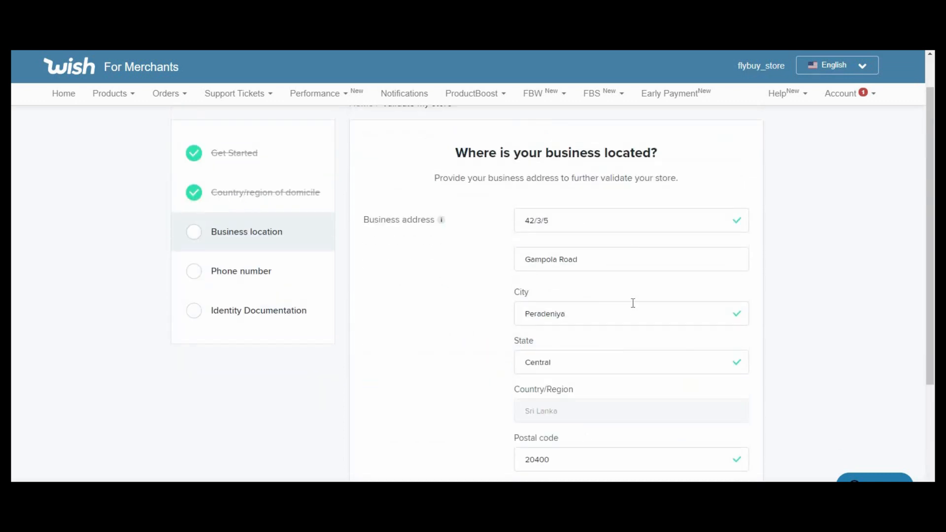
pyautogui.scroll(-2, 627, 257)
pyautogui.scroll(1, 627, 256)
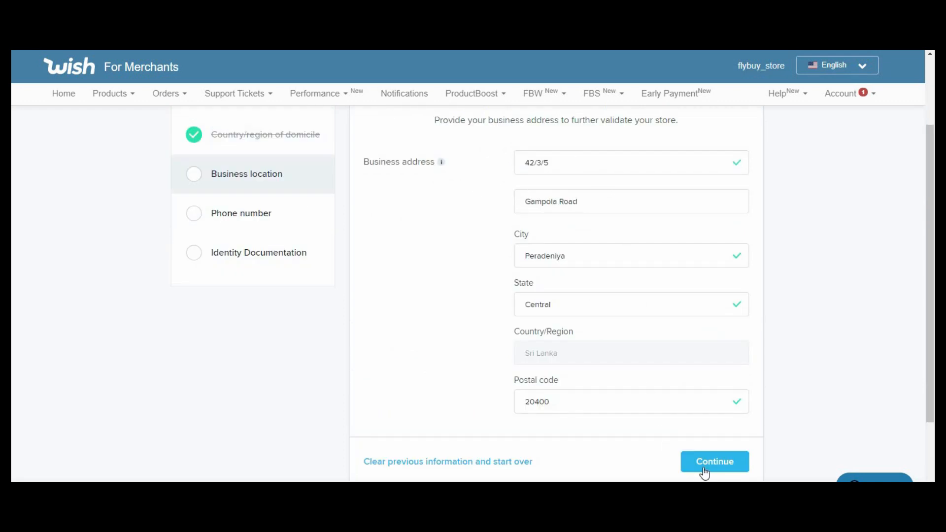
# Submit the business address and reach the phone number verification step.
pyautogui.click(708, 465)
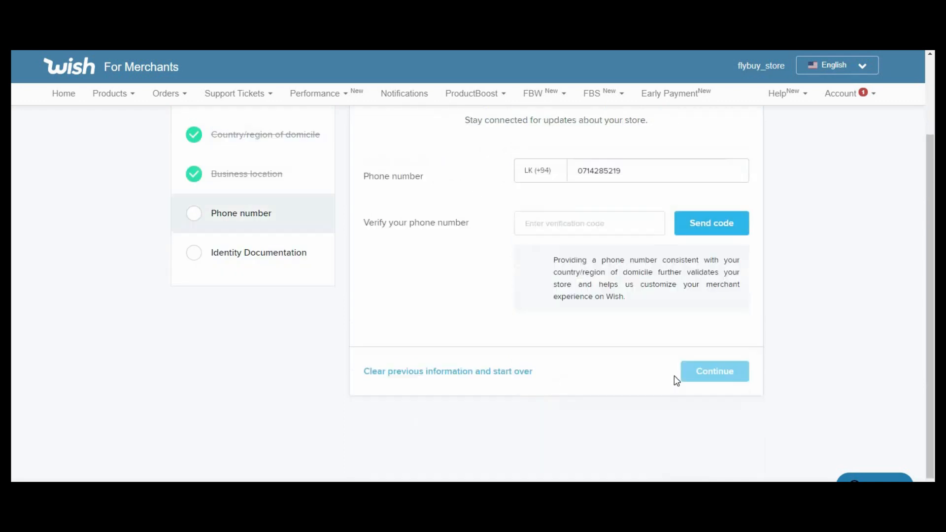
pyautogui.scroll(1, 494, 253)
pyautogui.scroll(-2, 686, 205)
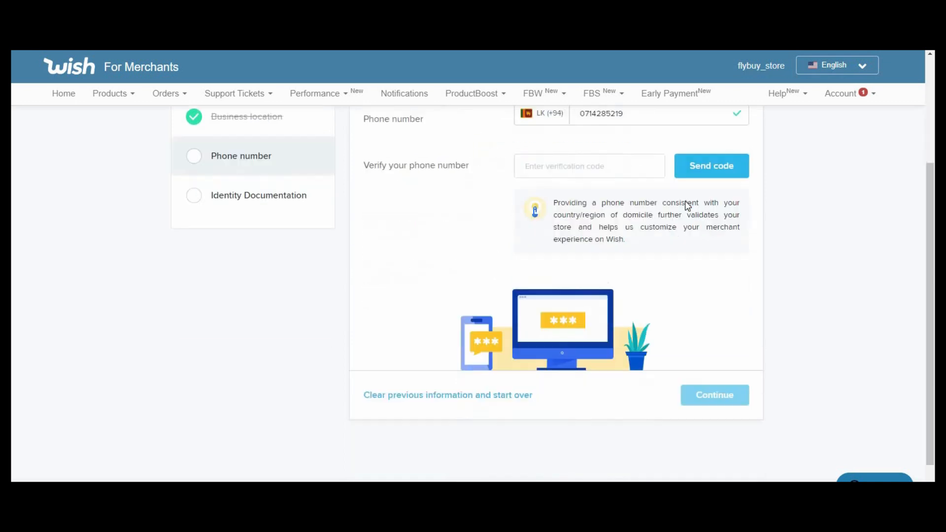
pyautogui.scroll(-1, 686, 202)
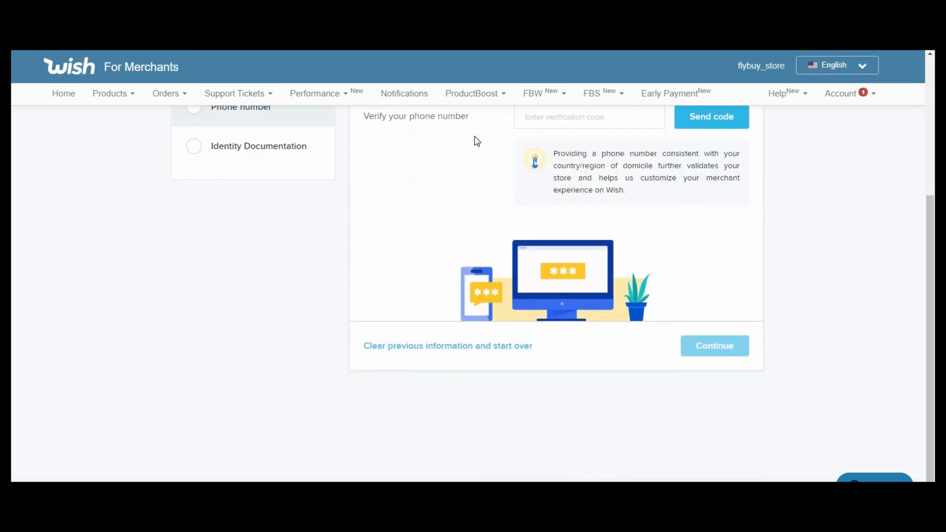
pyautogui.scroll(2, 458, 187)
pyautogui.scroll(-2, 459, 188)
# Verify the phone number with the SMS verification code and continue to Identity Documentation.
pyautogui.click(718, 115)
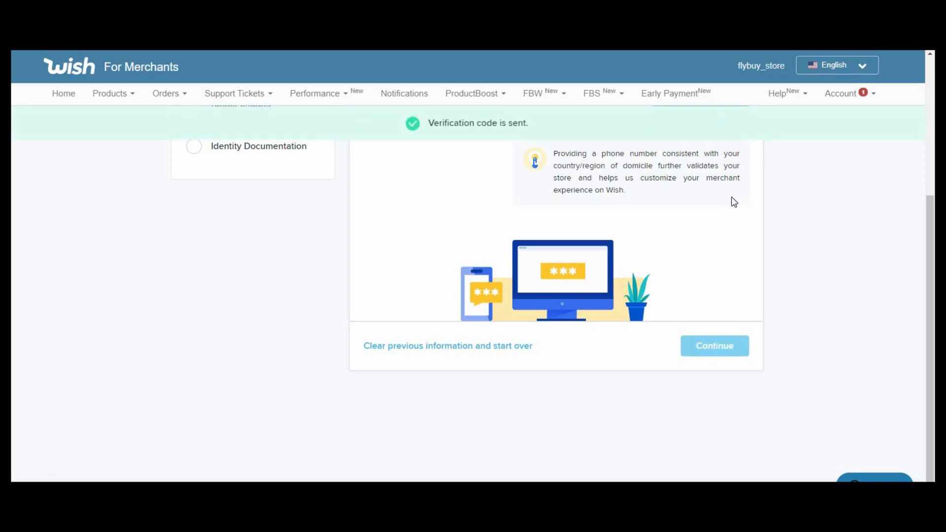
pyautogui.scroll(1, 727, 204)
pyautogui.scroll(-1, 692, 207)
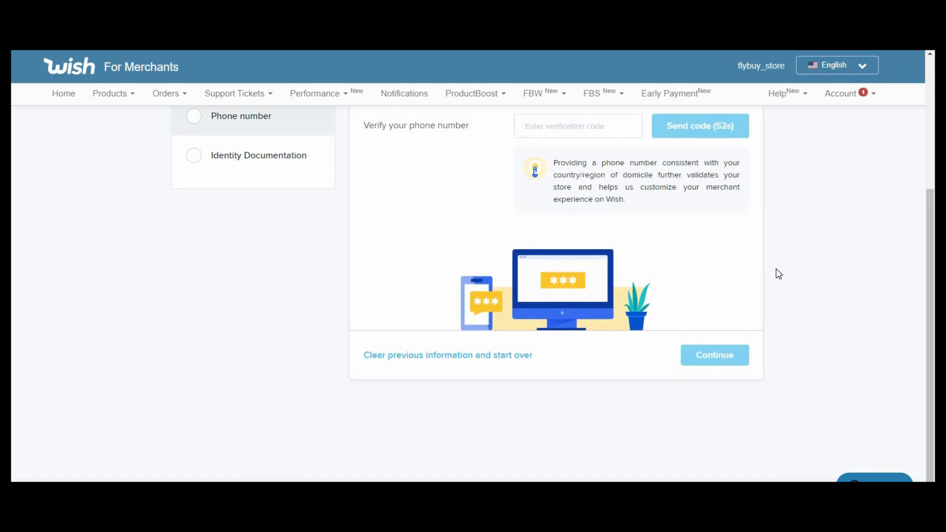
pyautogui.click(606, 134)
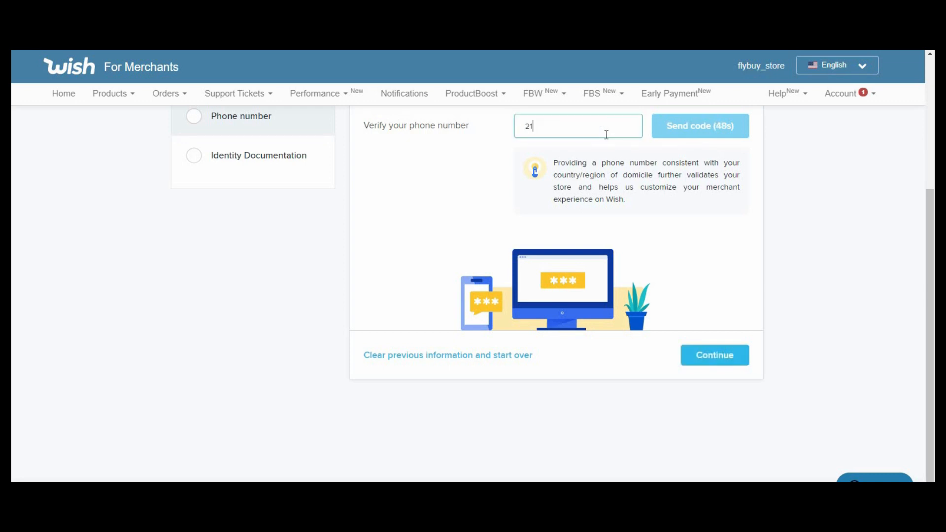
pyautogui.click(717, 355)
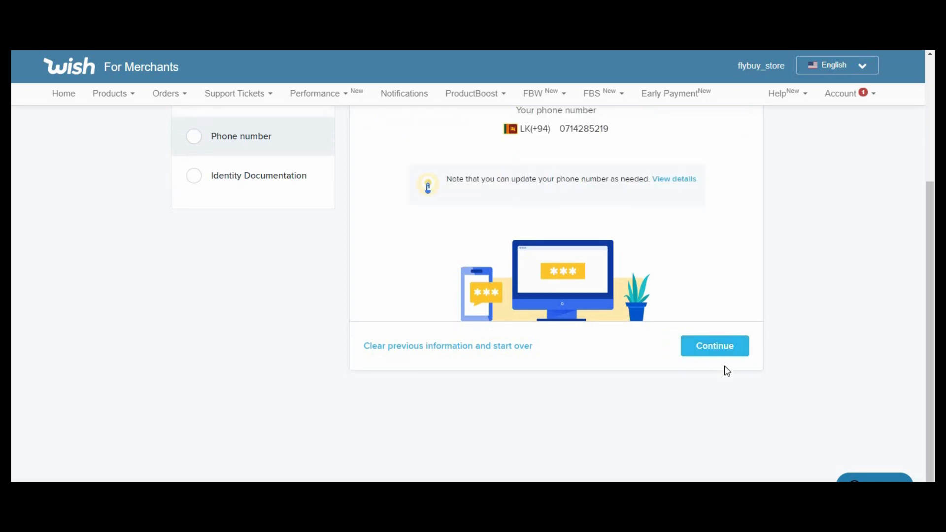
pyautogui.click(708, 348)
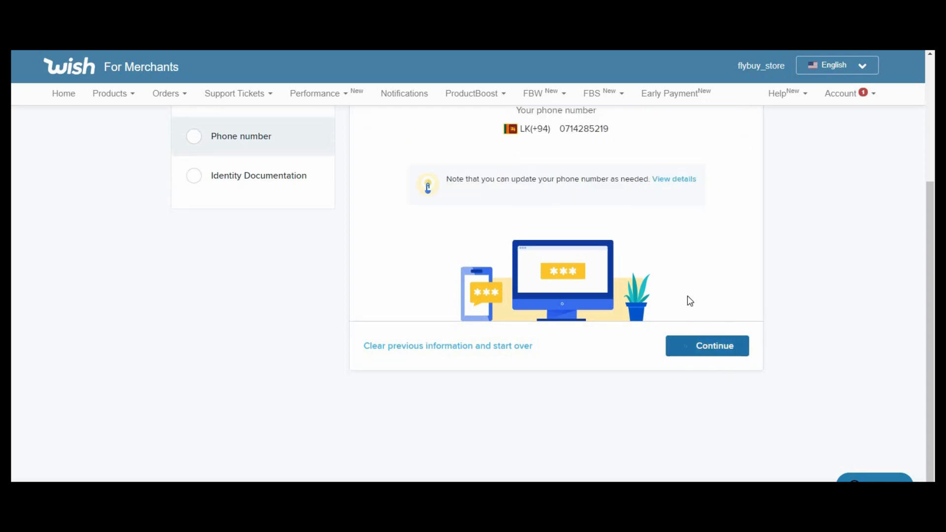
pyautogui.scroll(2, 547, 298)
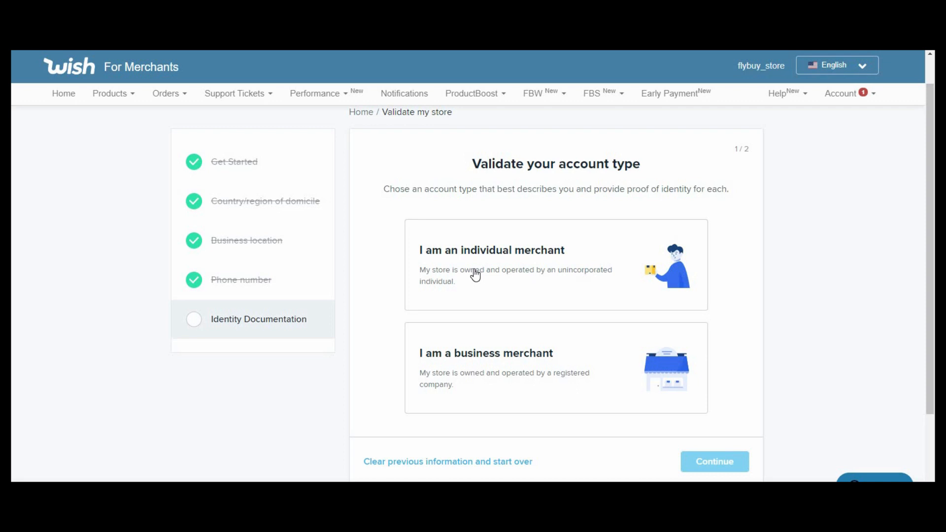
# Choose the individual merchant account type and proceed to the proof of identity step.
pyautogui.click(476, 252)
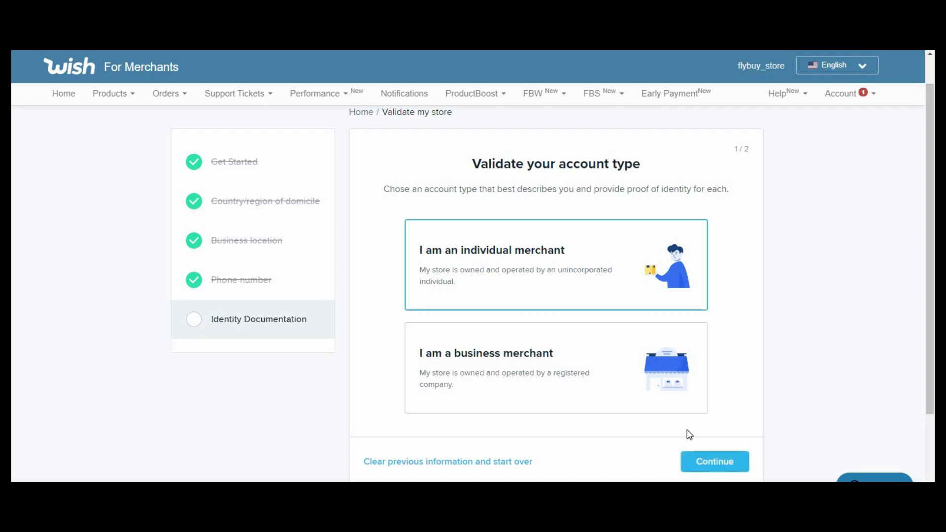
pyautogui.click(713, 465)
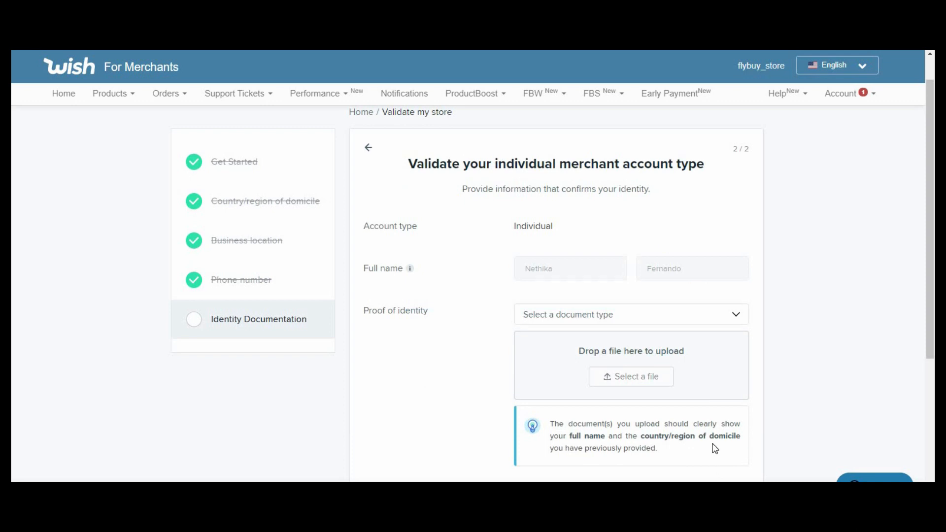
pyautogui.click(724, 316)
pyautogui.click(745, 292)
pyautogui.scroll(-1, 751, 343)
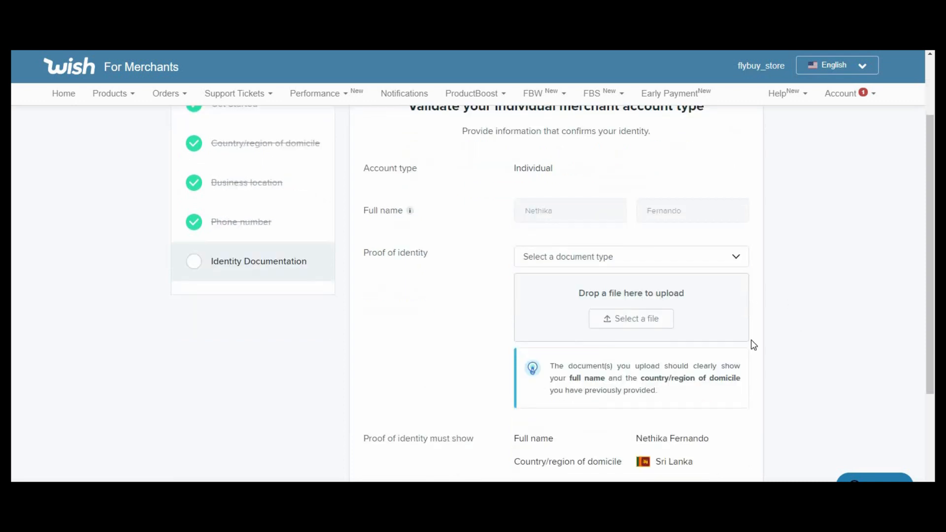
pyautogui.scroll(1, 750, 368)
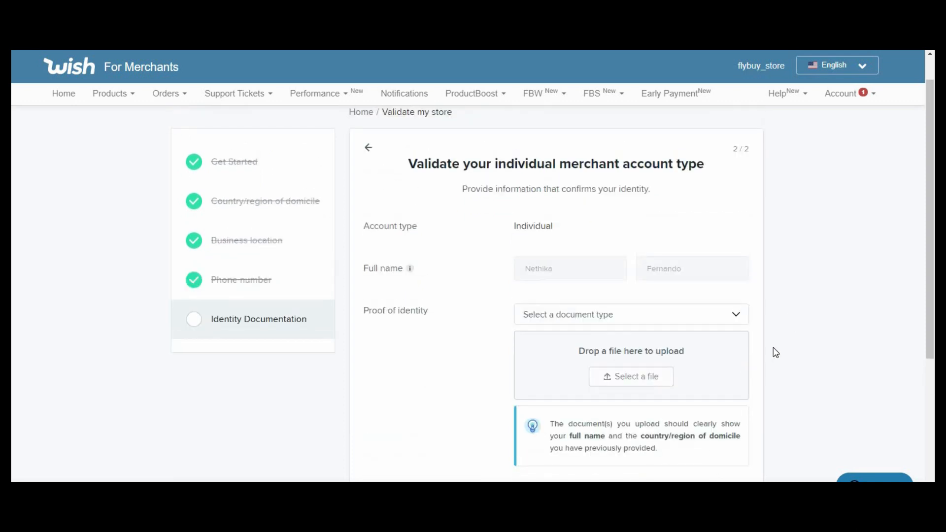
# Select Driver License as the proof of identity document and look over the form.
pyautogui.click(715, 322)
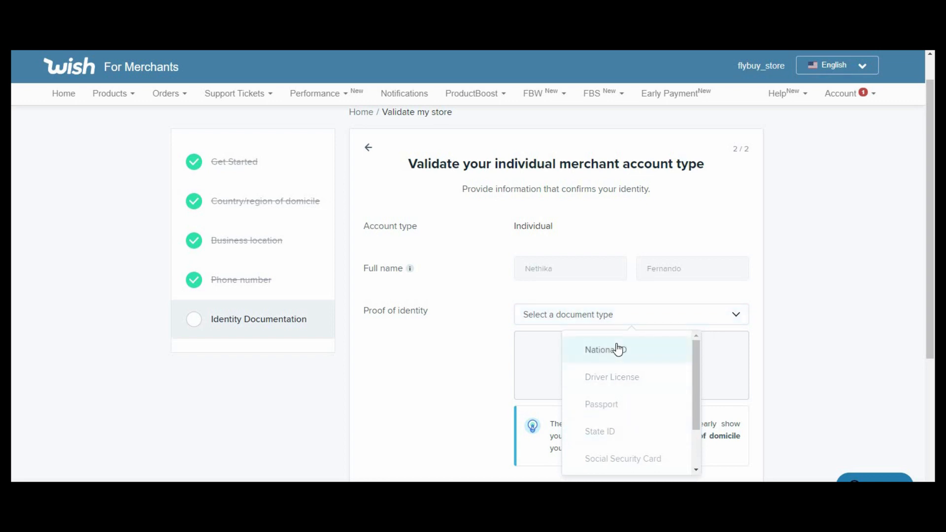
pyautogui.click(612, 378)
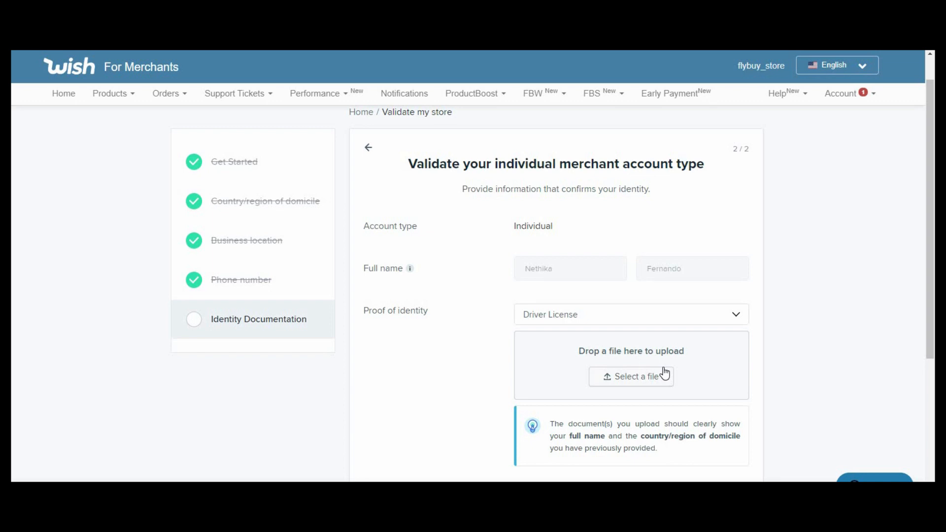
pyautogui.scroll(-4, 663, 370)
pyautogui.scroll(4, 671, 249)
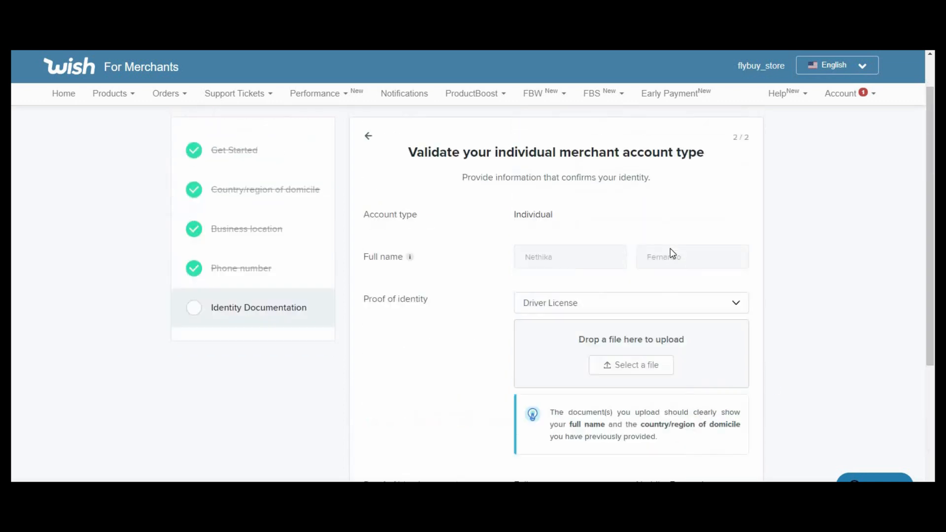
pyautogui.scroll(1, 596, 184)
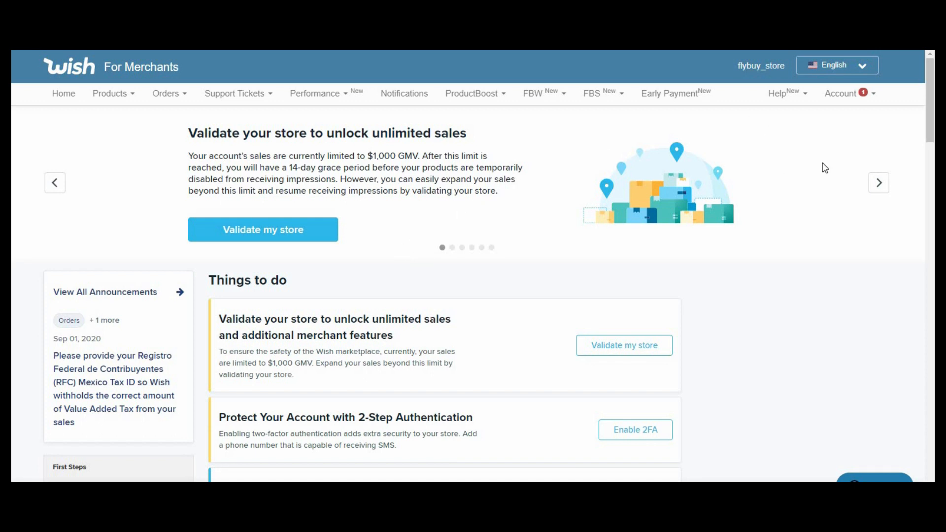
# Go to Shipping Settings from the Account menu to view the countries/regions shipped to.
pyautogui.click(873, 99)
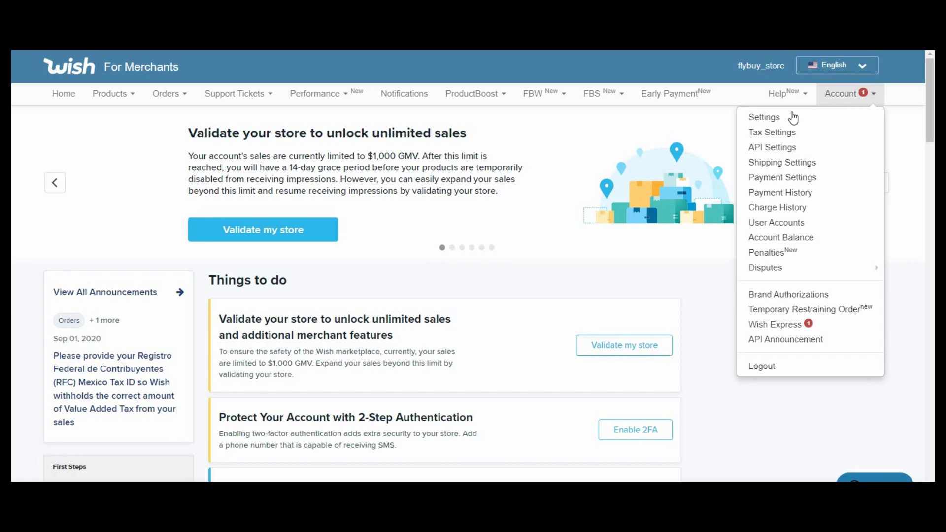
pyautogui.click(776, 167)
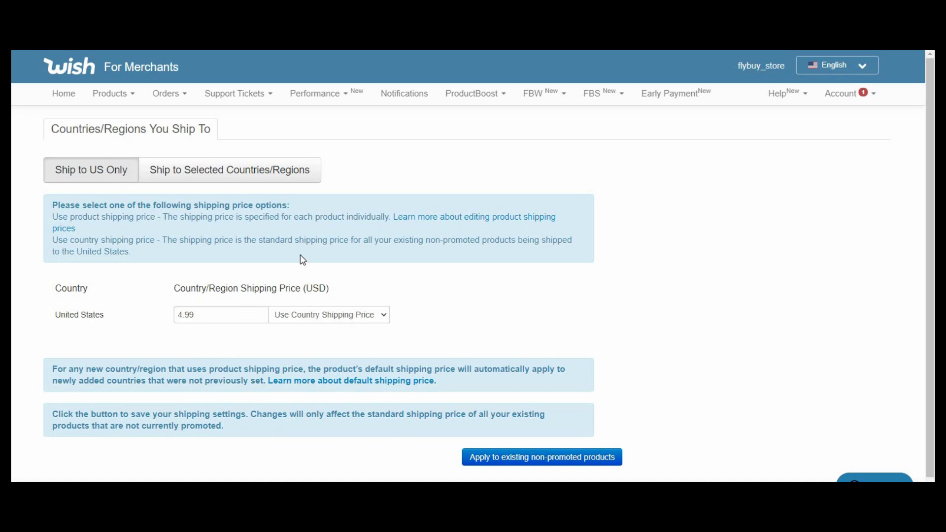
pyautogui.scroll(-1, 254, 285)
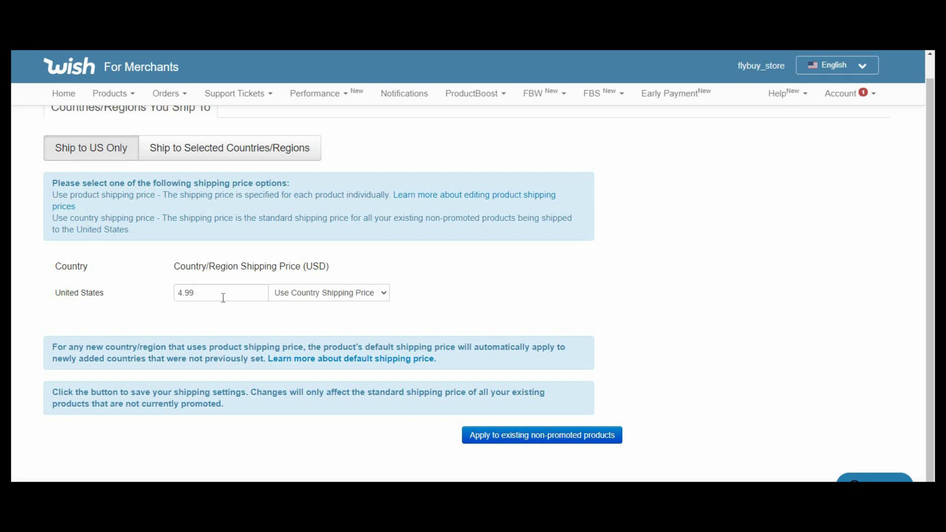
# Keep the US at the 4.99 country shipping price, then ship to selected countries and add all.
pyautogui.click(384, 296)
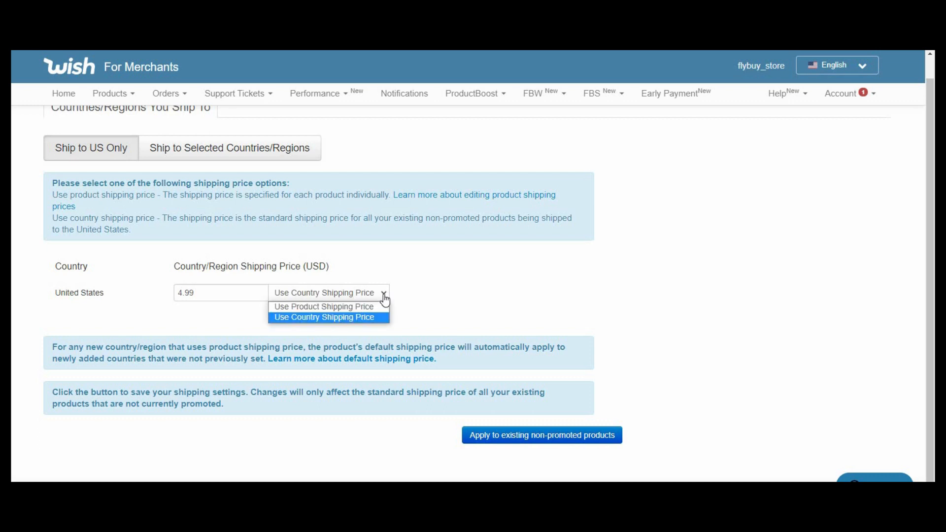
pyautogui.click(354, 310)
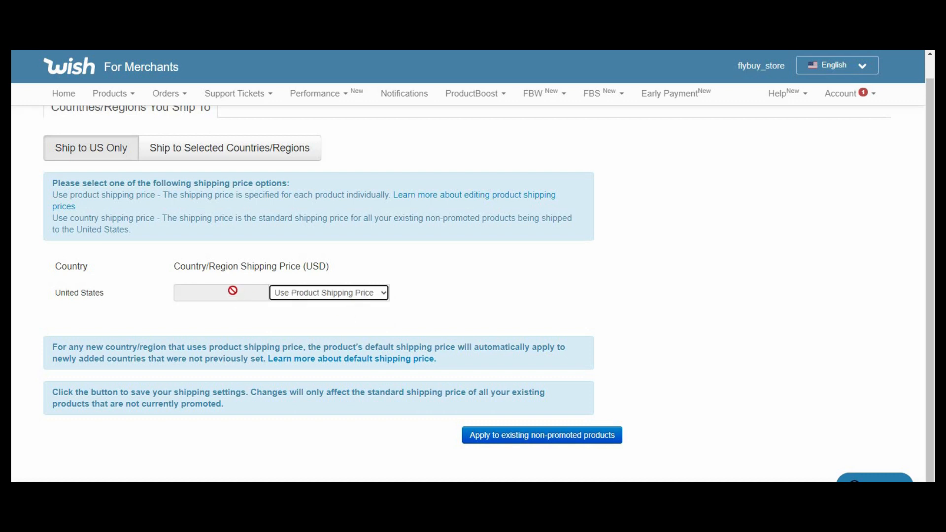
pyautogui.click(380, 296)
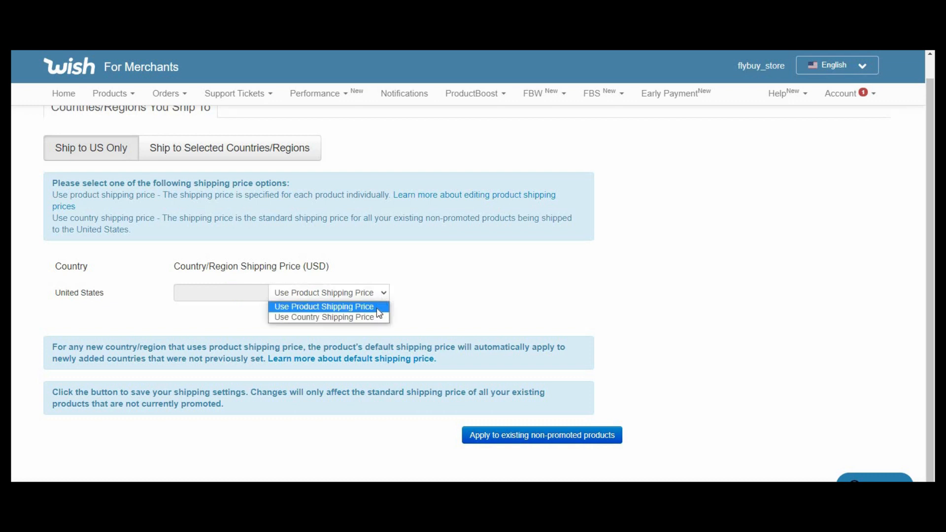
pyautogui.click(370, 316)
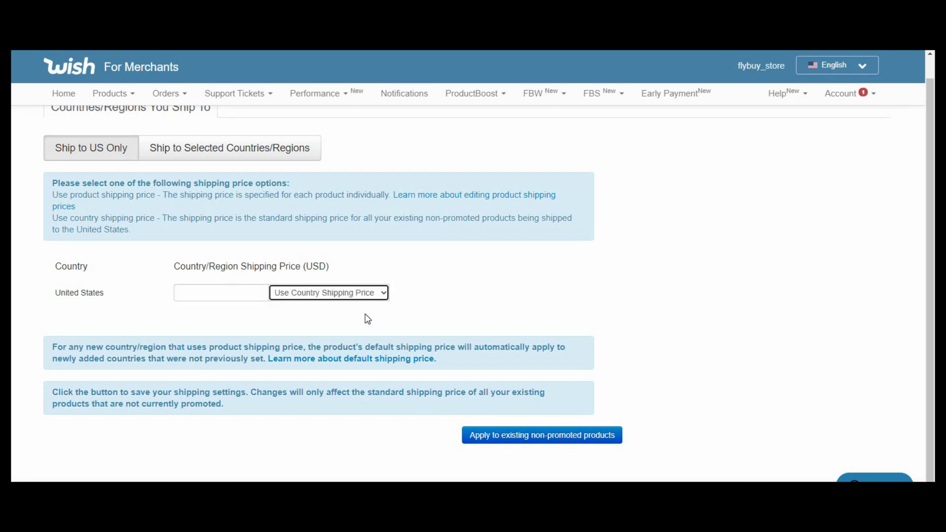
pyautogui.click(245, 295)
pyautogui.click(219, 323)
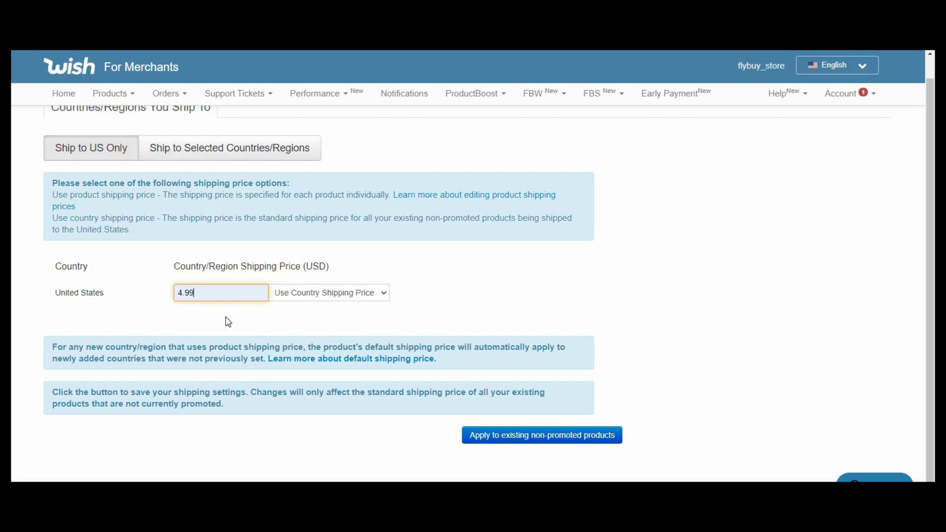
pyautogui.click(188, 161)
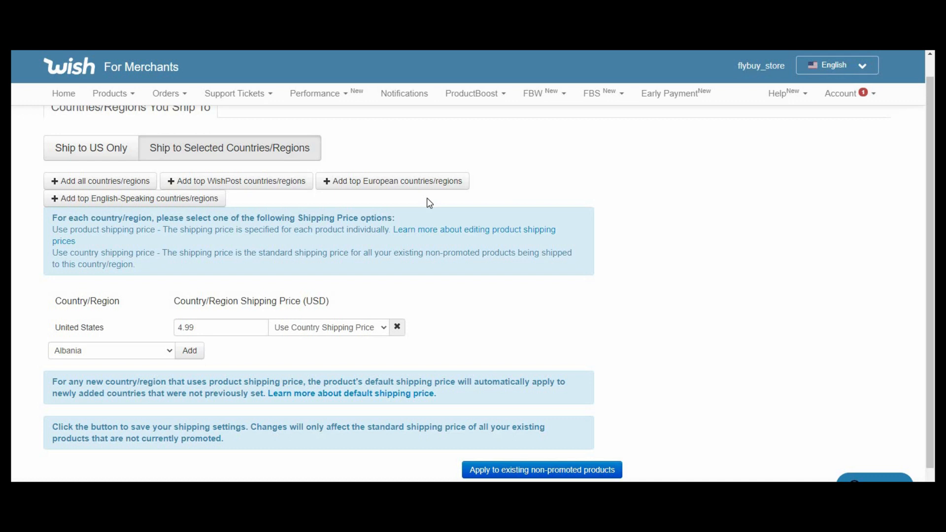
pyautogui.click(95, 183)
# Set Albania to Use Country Shipping Price and dismiss its suggested price.
pyautogui.scroll(-5, 514, 290)
pyautogui.scroll(-20, 514, 291)
pyautogui.scroll(-8, 515, 291)
pyautogui.scroll(20, 515, 291)
pyautogui.scroll(20, 516, 289)
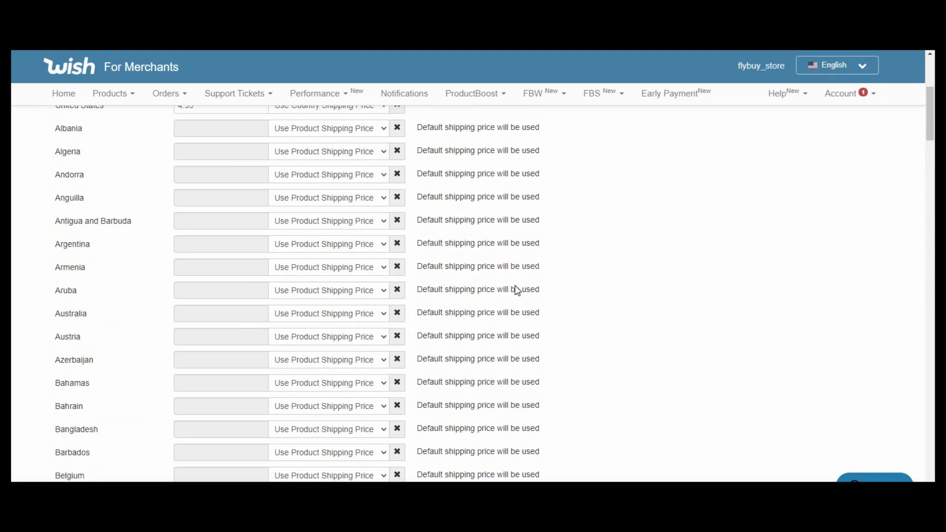
pyautogui.scroll(5, 515, 286)
pyautogui.scroll(-3, 493, 286)
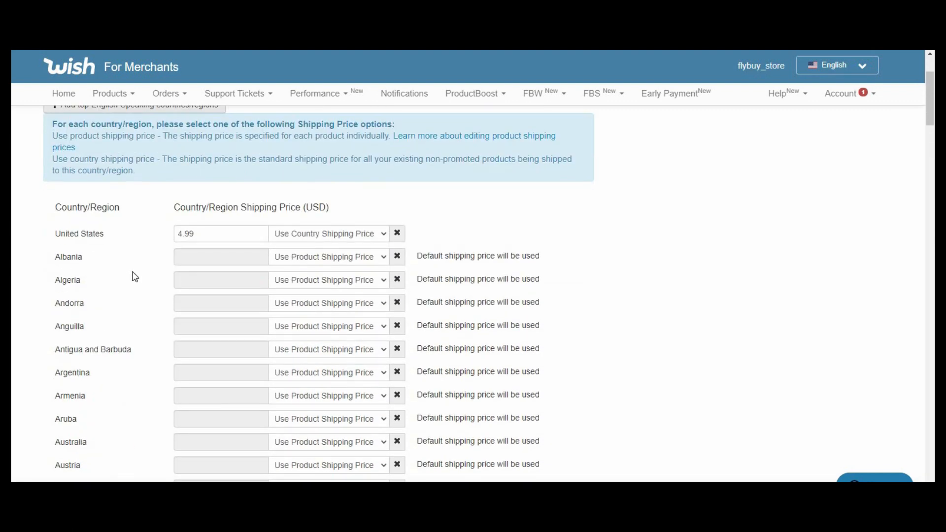
pyautogui.click(375, 257)
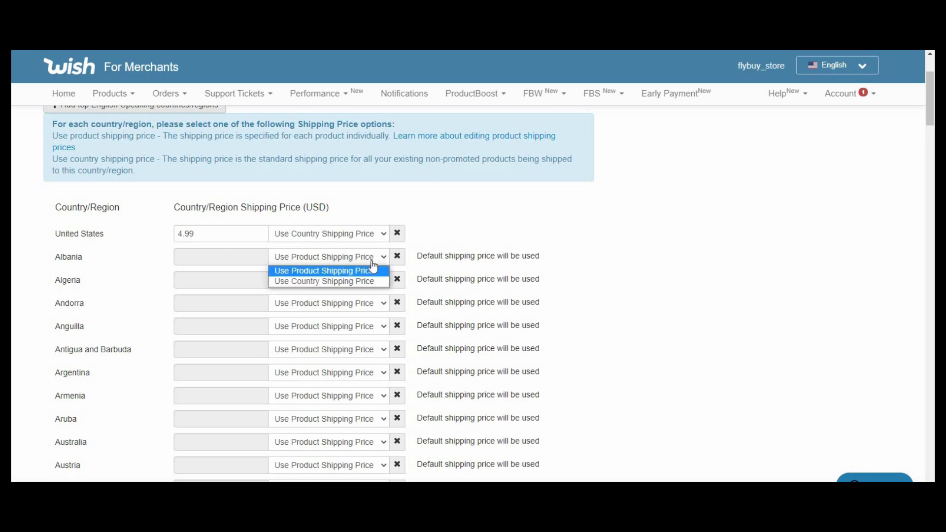
pyautogui.click(350, 281)
pyautogui.click(238, 252)
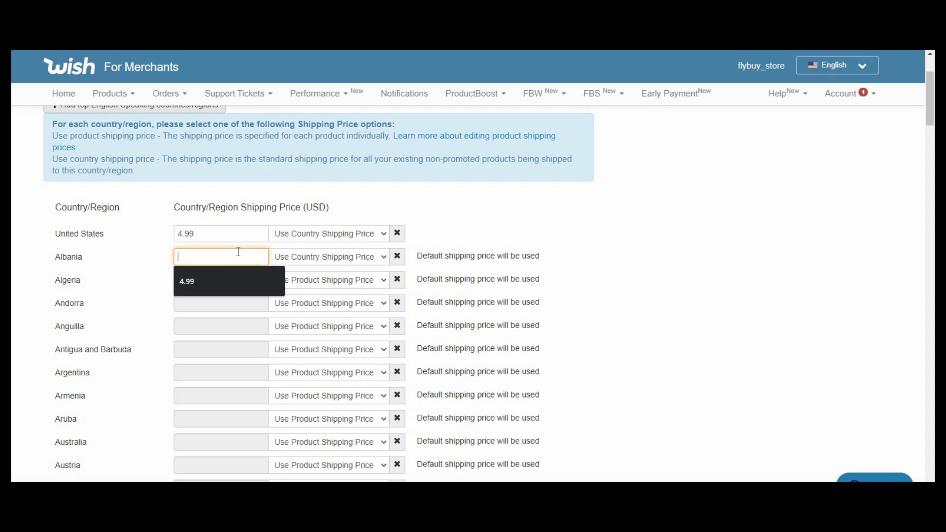
pyautogui.click(630, 226)
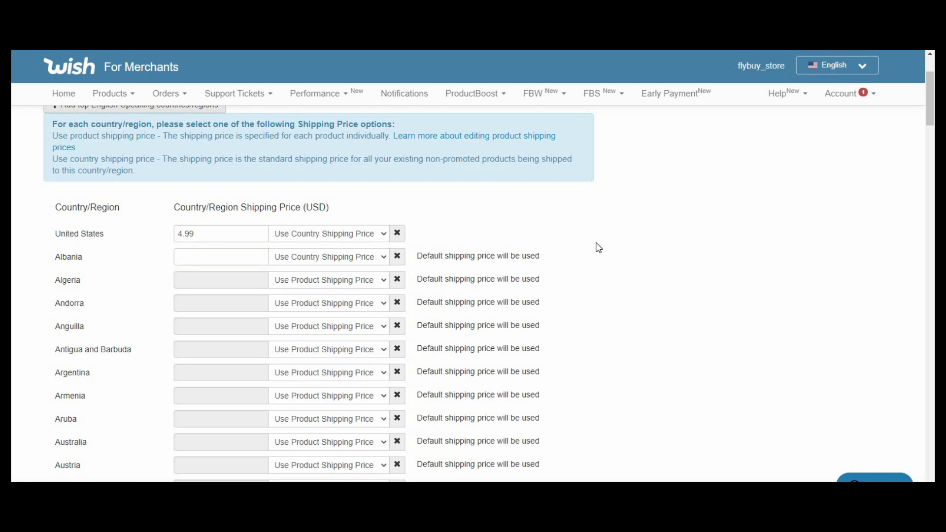
# Remove France, Greece, Estonia, Bulgaria, Cambodia and many other country rows from the list.
pyautogui.scroll(-8, 598, 244)
pyautogui.scroll(-8, 535, 254)
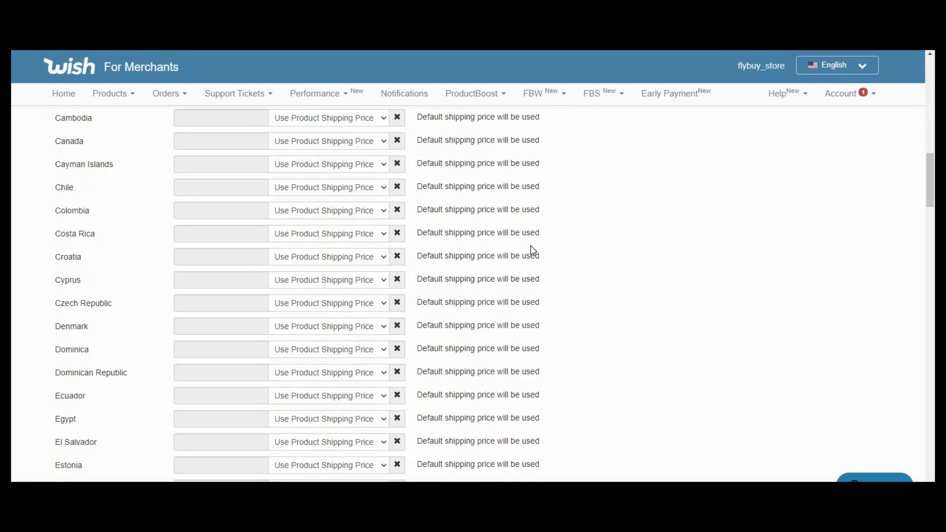
pyautogui.click(397, 304)
pyautogui.click(403, 311)
pyautogui.click(397, 296)
pyautogui.click(398, 282)
pyautogui.click(399, 295)
pyautogui.click(398, 277)
pyautogui.click(399, 257)
pyautogui.click(400, 305)
pyautogui.click(398, 326)
pyautogui.click(398, 349)
pyautogui.click(398, 304)
pyautogui.click(398, 282)
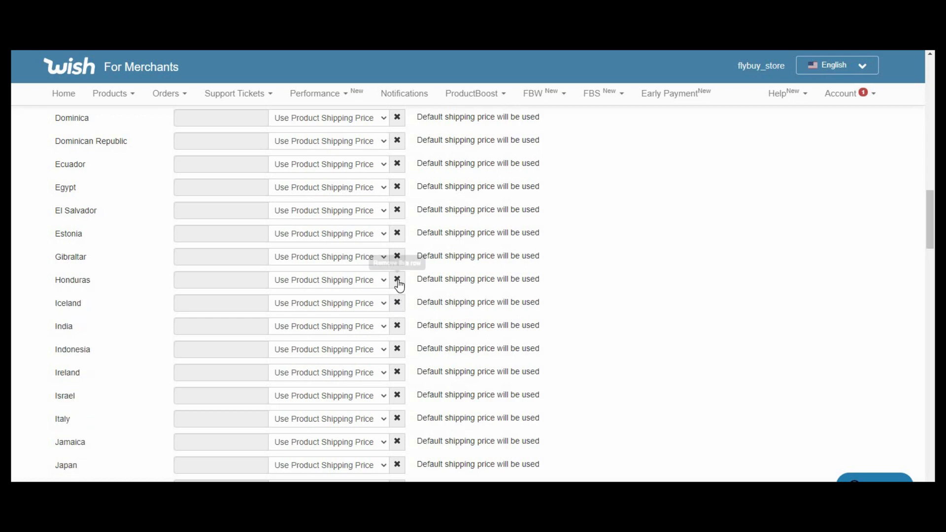
pyautogui.click(397, 233)
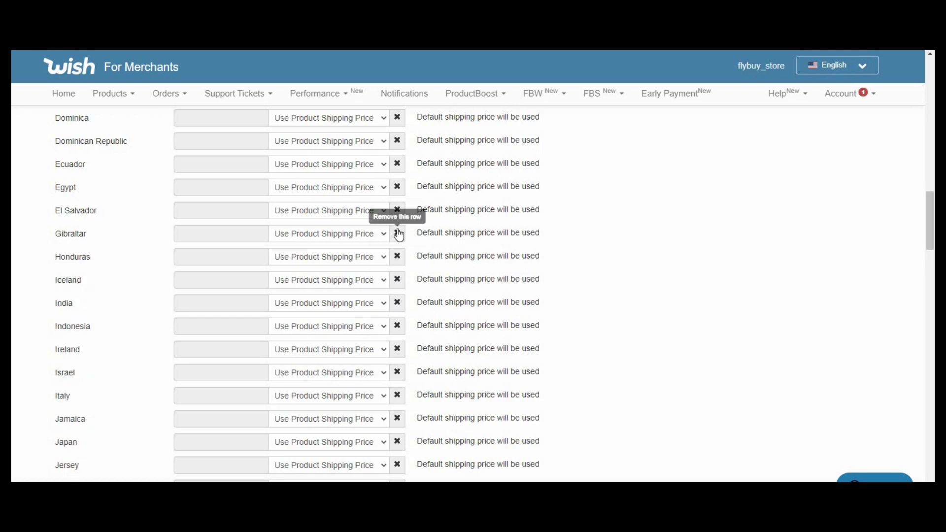
pyautogui.scroll(7, 397, 232)
pyautogui.click(397, 215)
pyautogui.click(397, 216)
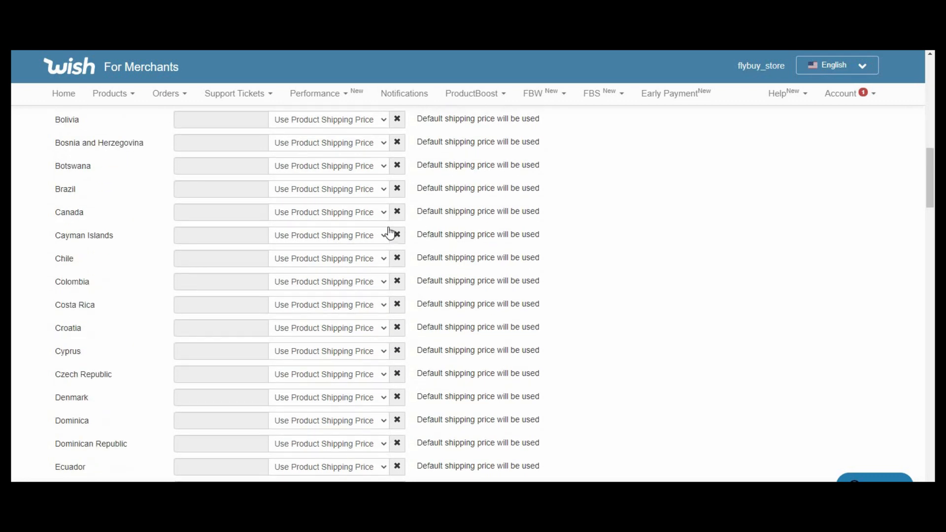
pyautogui.scroll(10, 389, 232)
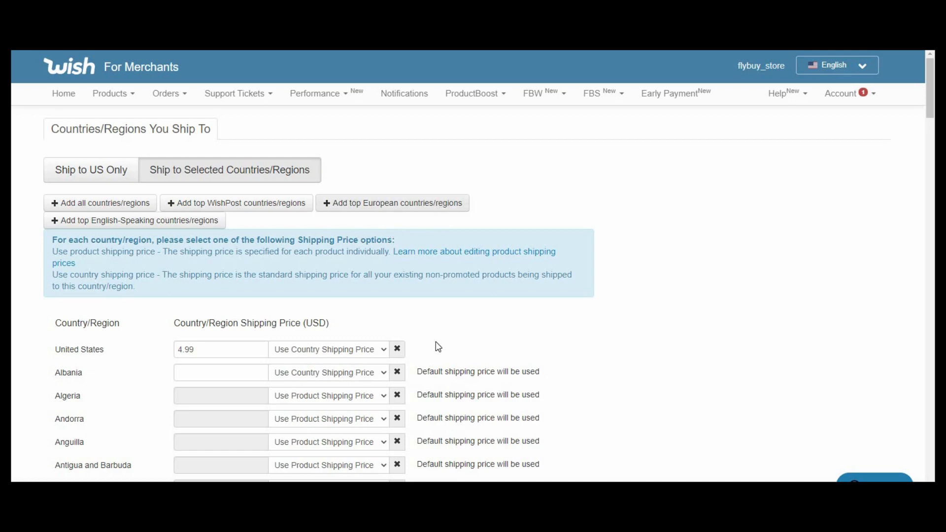
# Delete Albania and the remaining rows below United States, then pick Ship to US Only.
pyautogui.click(397, 372)
pyautogui.doubleClick(397, 373)
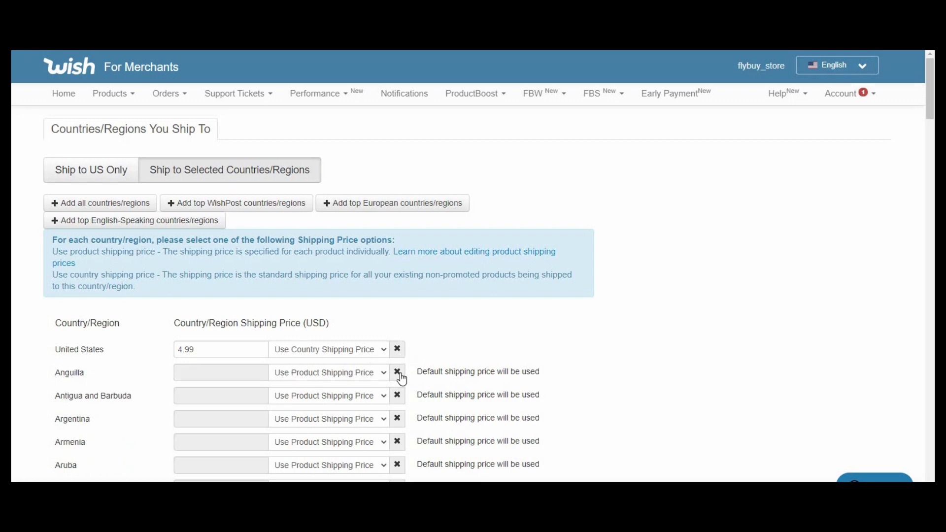
pyautogui.doubleClick(397, 372)
pyautogui.doubleClick(397, 372)
pyautogui.click(397, 373)
pyautogui.doubleClick(397, 373)
pyautogui.doubleClick(397, 373)
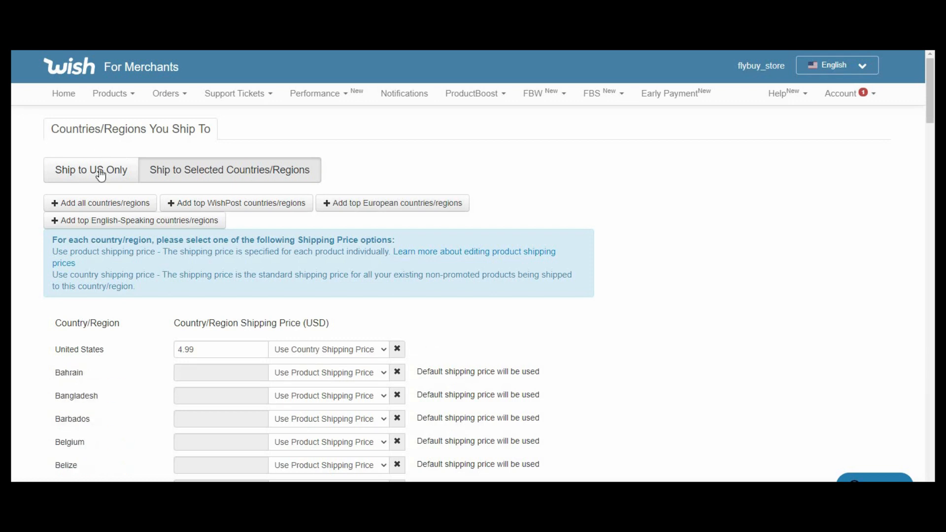
pyautogui.click(102, 181)
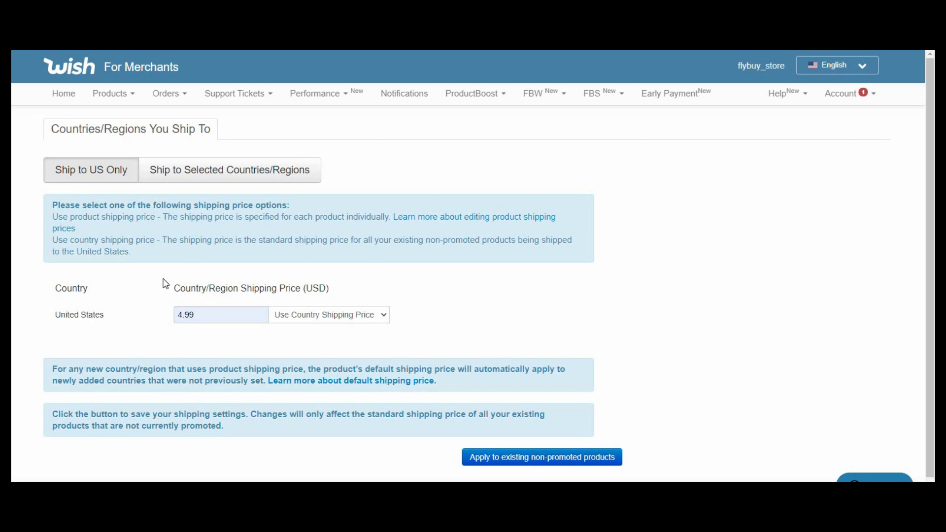
# Reselect Ship to US Only after briefly switching to selected countries/regions.
pyautogui.click(237, 179)
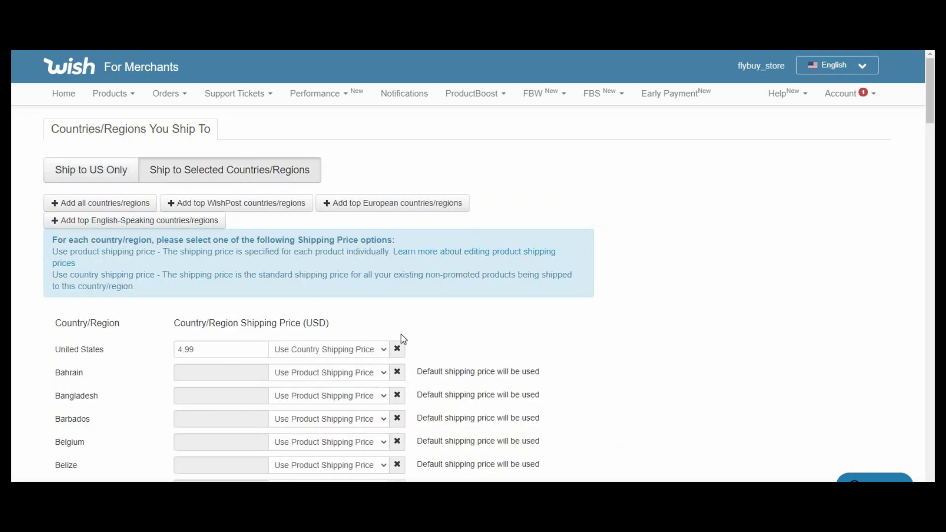
pyautogui.click(88, 173)
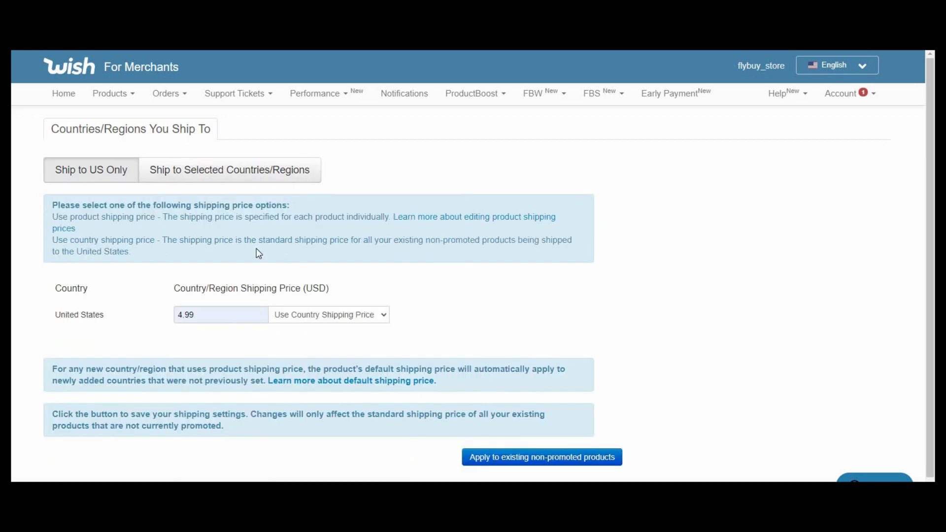
pyautogui.click(212, 170)
# Apply the 4.99 US shipping to existing non-promoted products, confirm, and return Home.
pyautogui.click(536, 456)
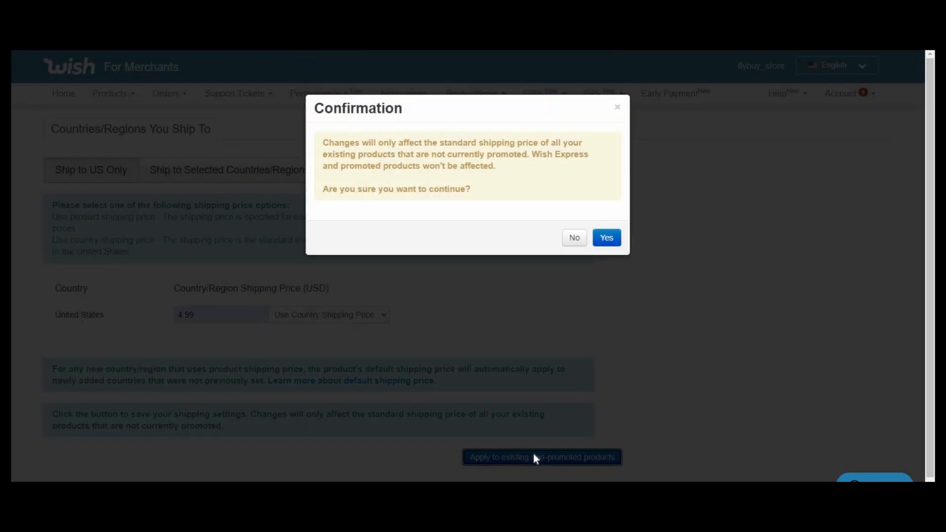
pyautogui.click(611, 241)
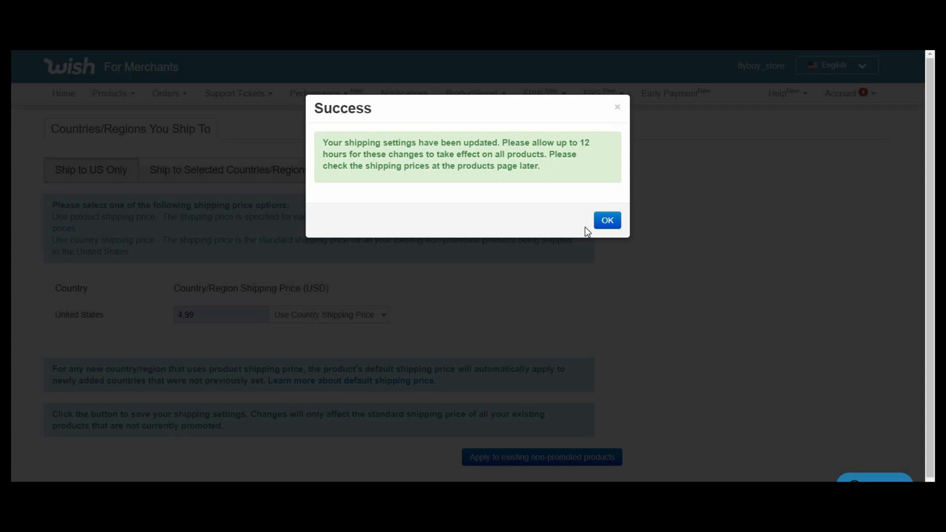
pyautogui.click(609, 222)
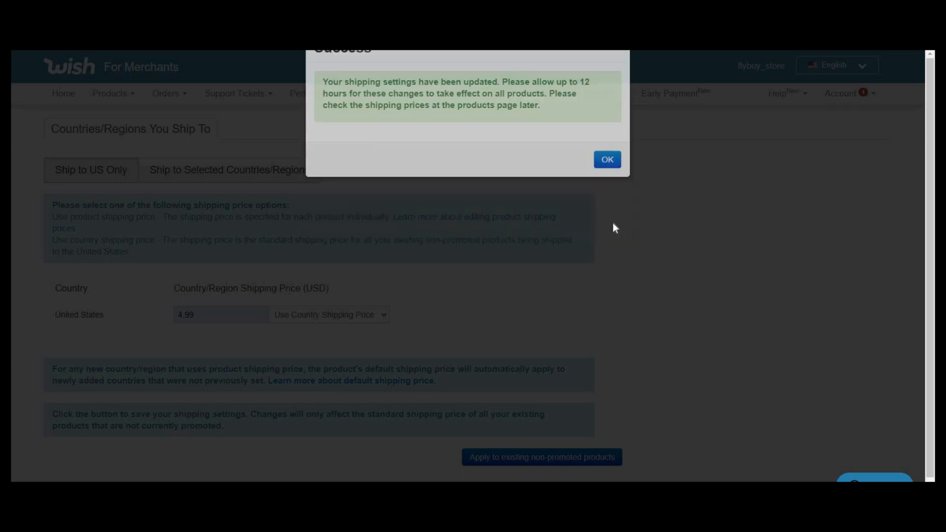
pyautogui.click(67, 101)
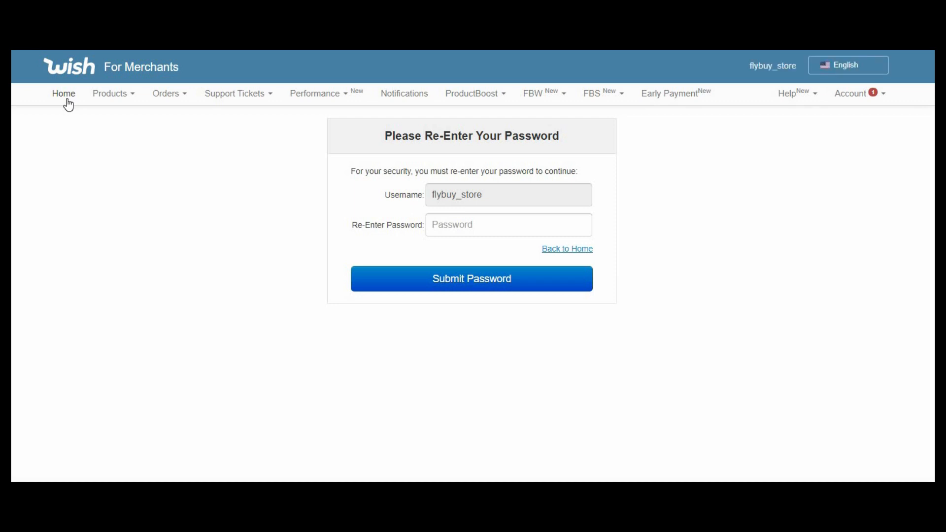
# Choose Products > Add New Products > Manual to start a single-product listing.
pyautogui.click(461, 225)
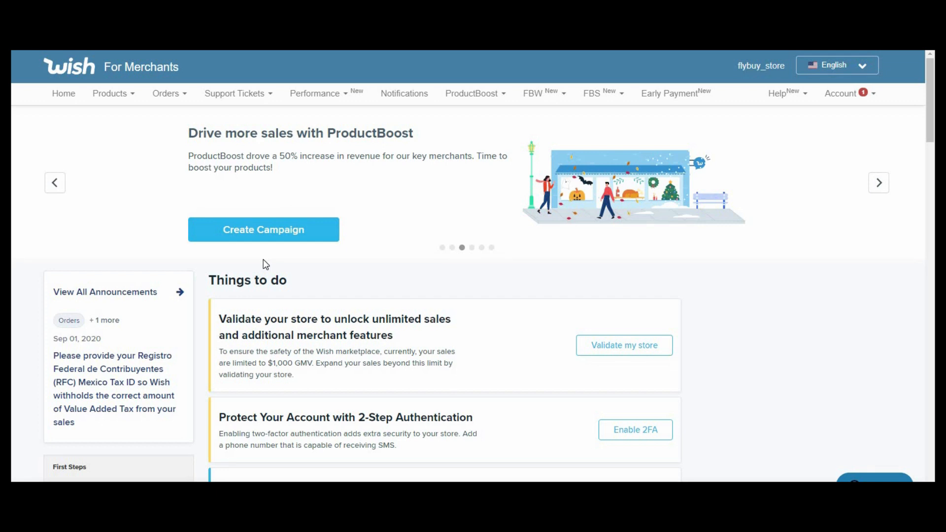
pyautogui.click(129, 99)
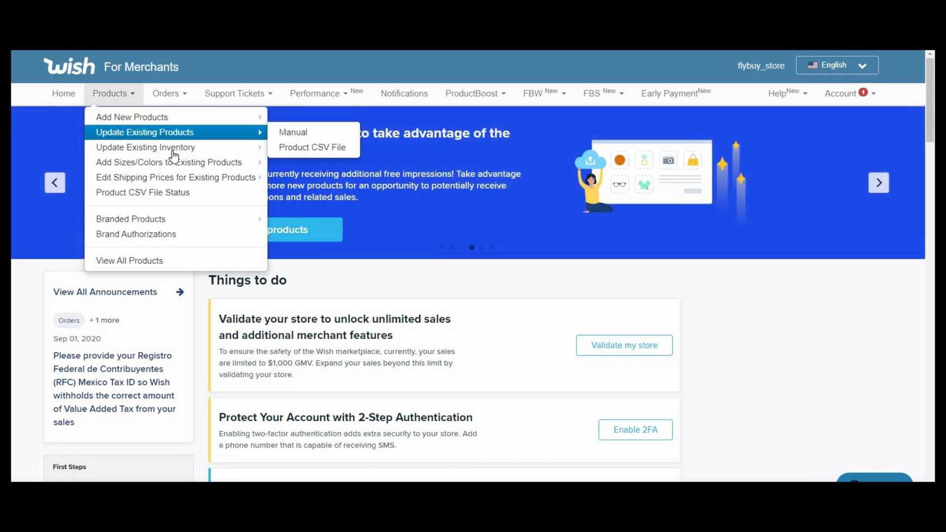
pyautogui.moveTo(163, 117)
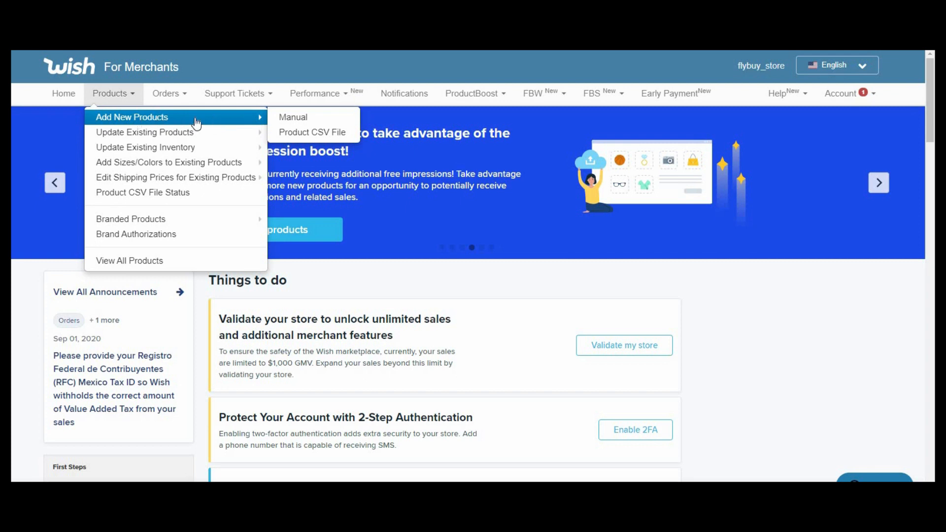
pyautogui.click(294, 119)
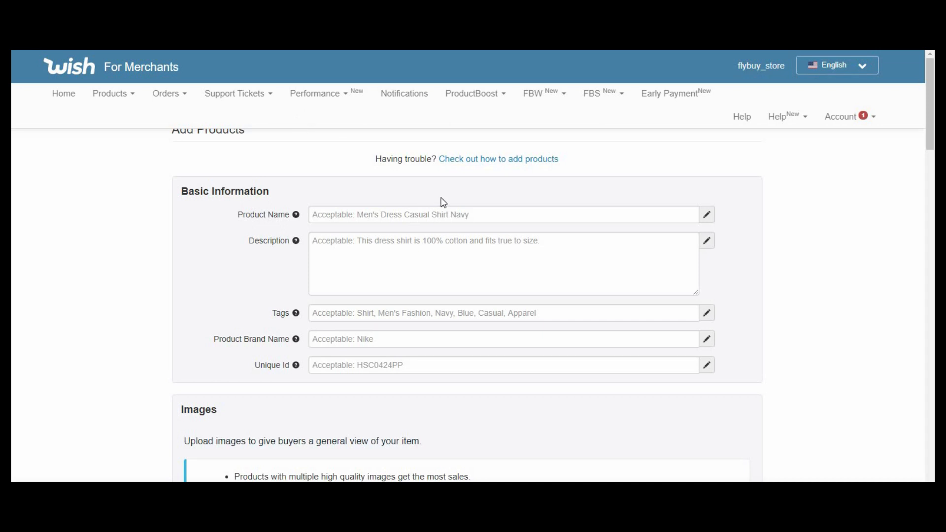
# Scroll through the blank Add Products form to review its Basic Information and Images sections.
pyautogui.scroll(-5, 650, 188)
pyautogui.scroll(-4, 547, 186)
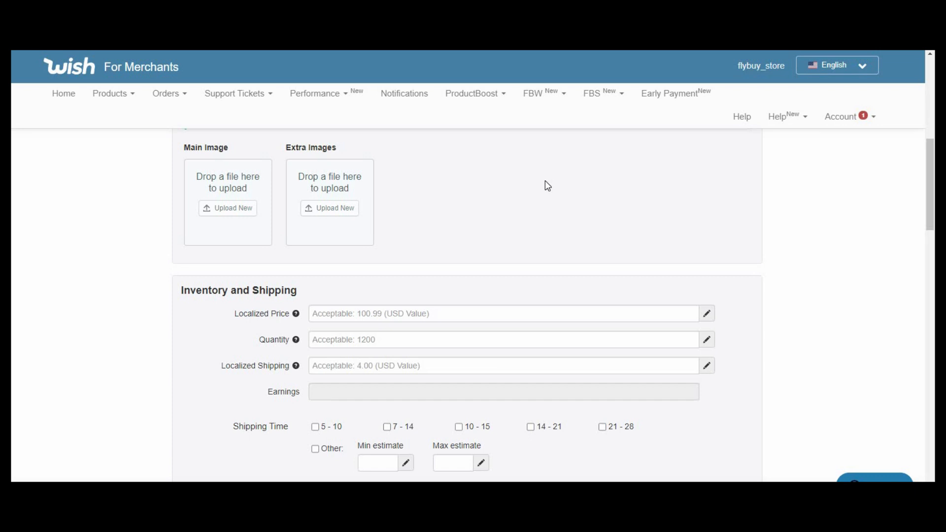
pyautogui.scroll(-12, 551, 251)
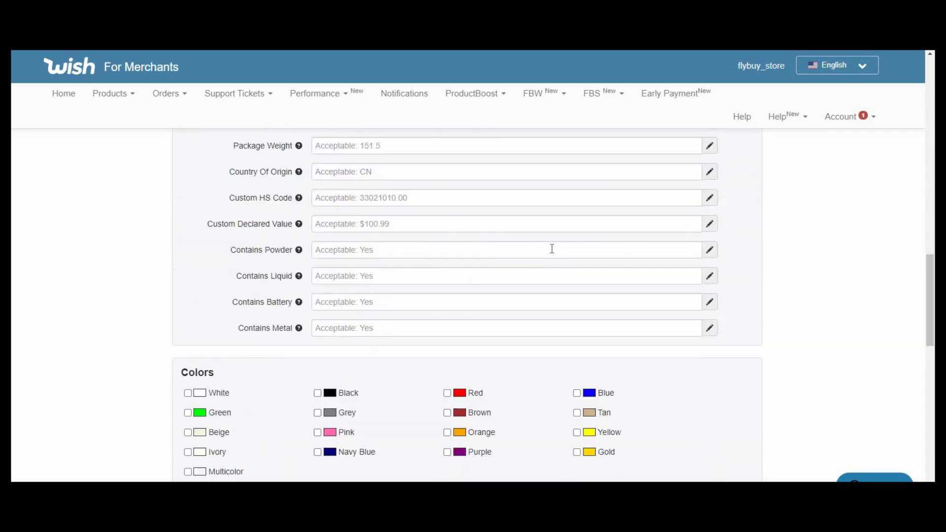
pyautogui.scroll(-16, 552, 249)
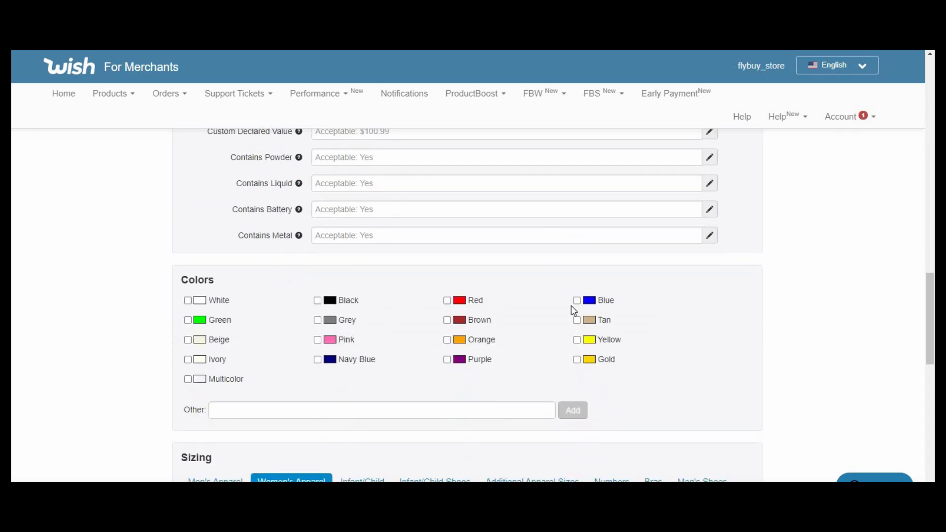
pyautogui.scroll(5, 535, 327)
pyautogui.scroll(4, 535, 328)
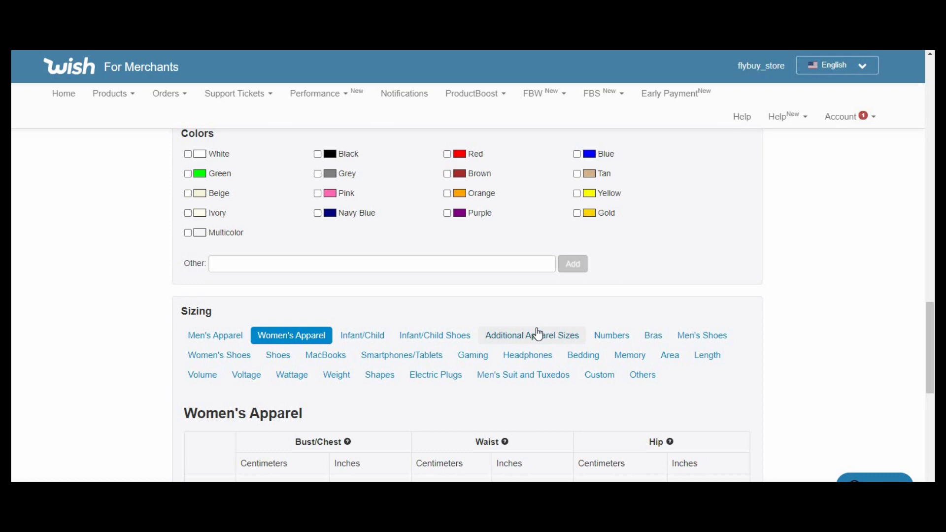
pyautogui.scroll(9, 542, 296)
pyautogui.scroll(12, 542, 293)
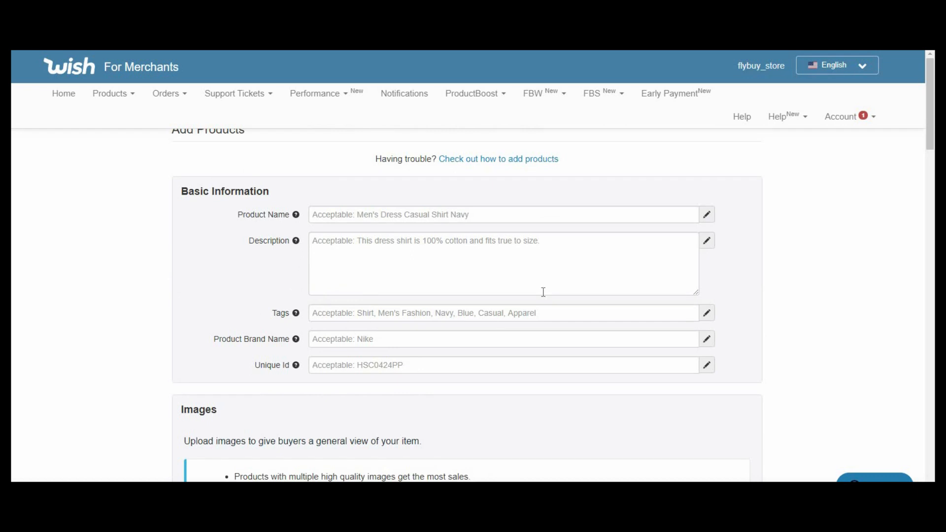
pyautogui.scroll(-18, 436, 399)
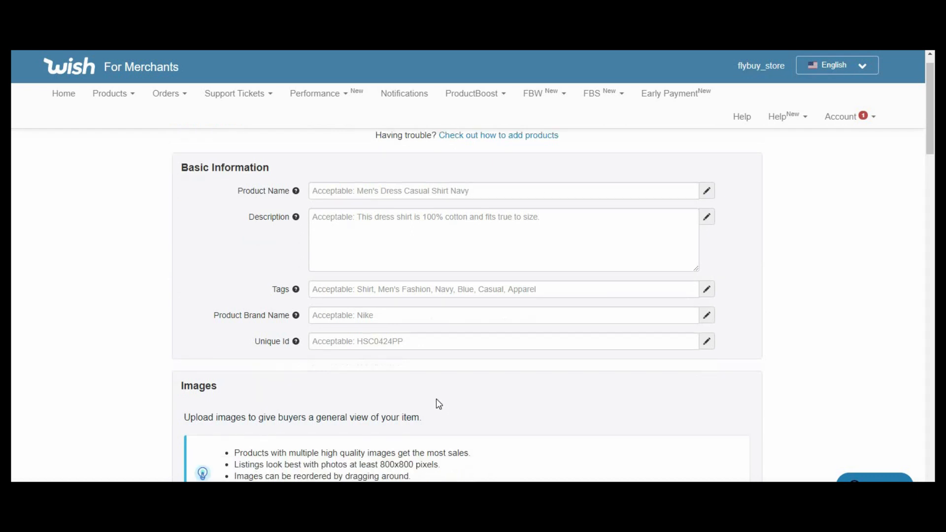
pyautogui.scroll(-4, 437, 388)
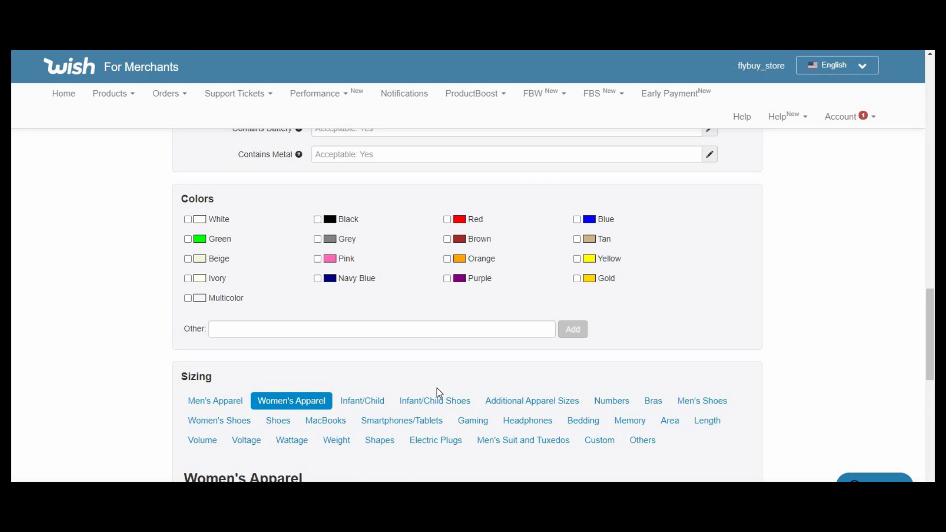
pyautogui.scroll(12, 454, 341)
pyautogui.scroll(10, 455, 342)
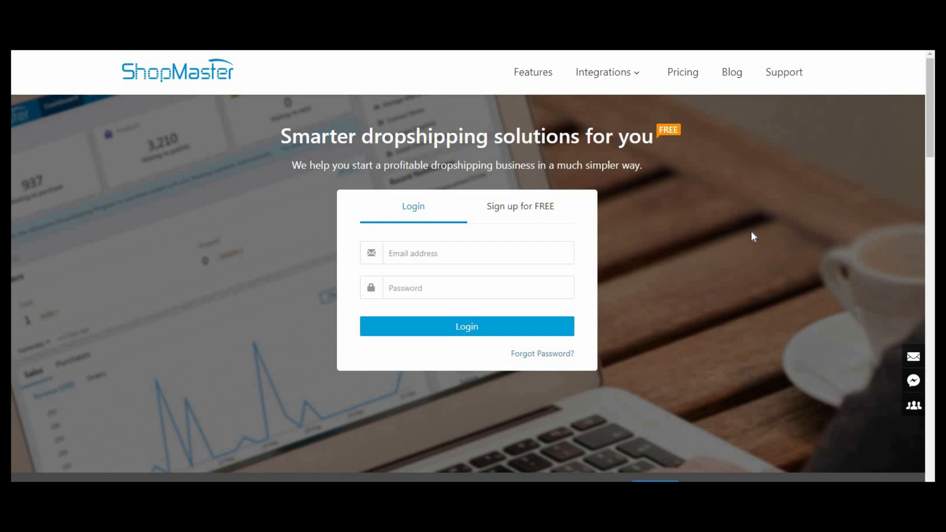
# Sign up for a free ShopMaster account with an email and password, declining browser password saving.
pyautogui.click(537, 218)
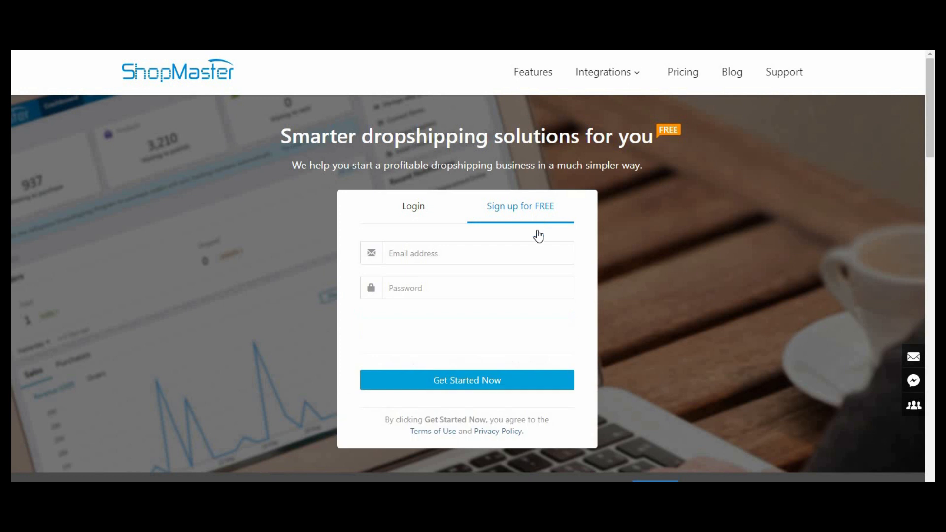
pyautogui.click(418, 252)
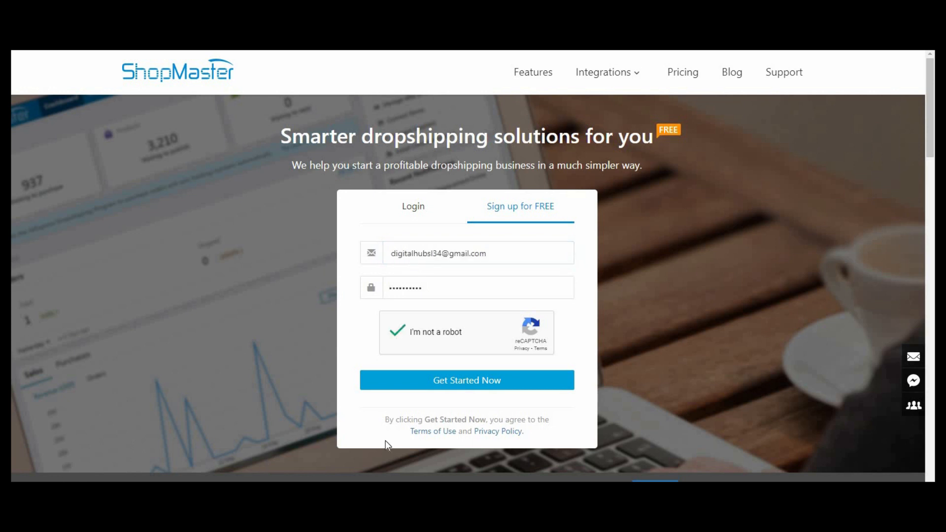
pyautogui.click(439, 384)
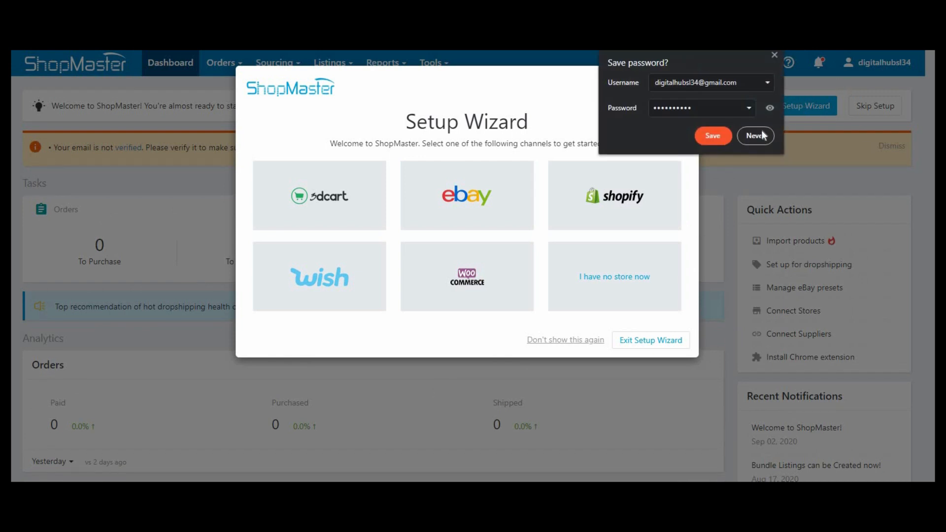
pyautogui.click(756, 136)
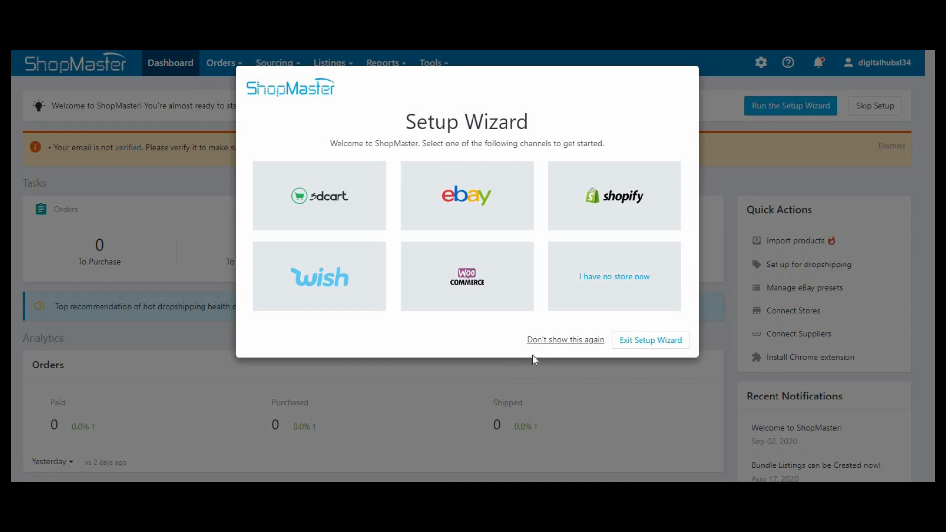
# Exit the setup wizard and confirm skipping it.
pyautogui.click(575, 342)
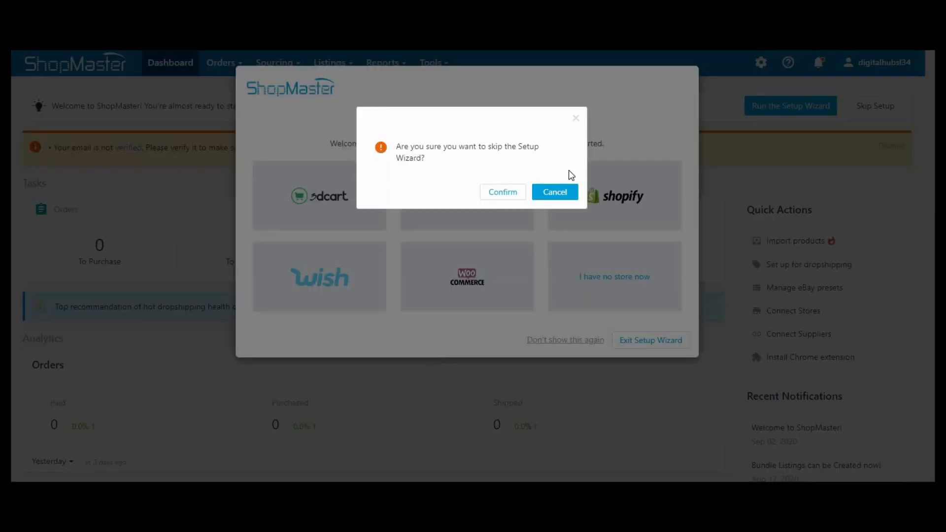
pyautogui.click(514, 197)
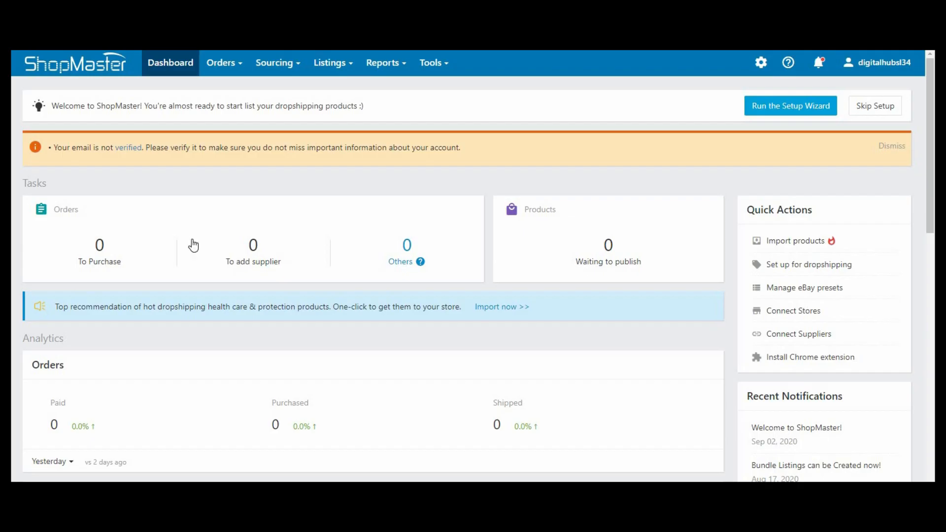
pyautogui.scroll(-5, 401, 190)
# Verify the account email with the emailed verification code.
pyautogui.scroll(5, 460, 175)
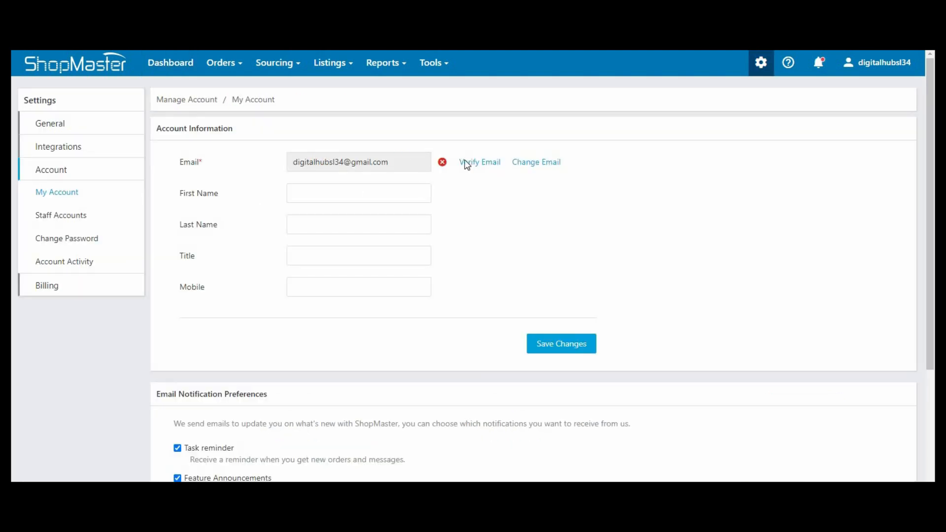
pyautogui.click(489, 165)
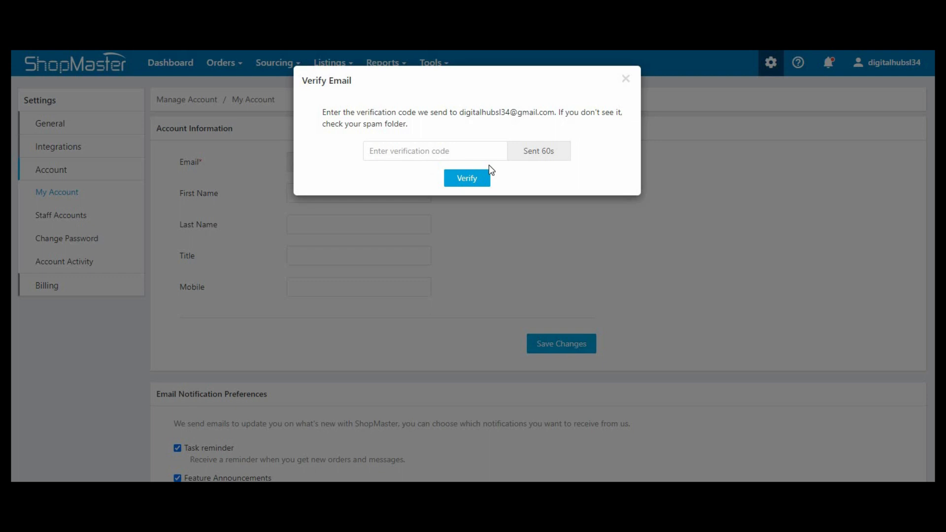
pyautogui.click(432, 152)
pyautogui.click(483, 178)
# Save the account details and return to the Dashboard.
pyautogui.click(573, 342)
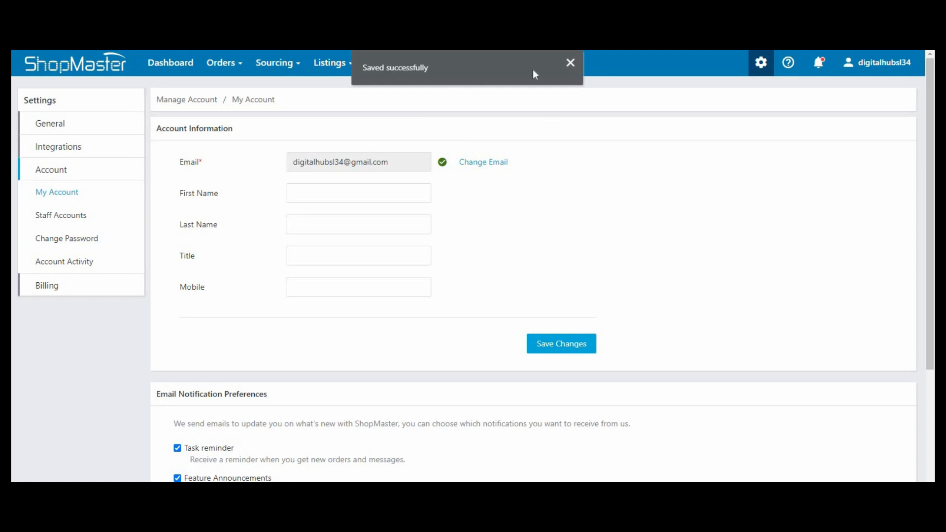
pyautogui.click(171, 64)
pyautogui.moveTo(224, 63)
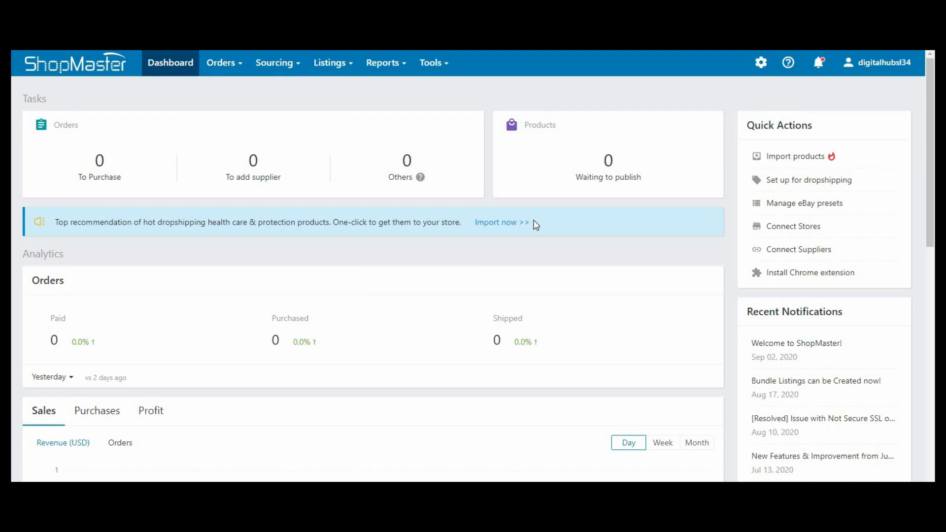
# Open the subscription plan details from the account settings menu.
pyautogui.scroll(-7, 536, 225)
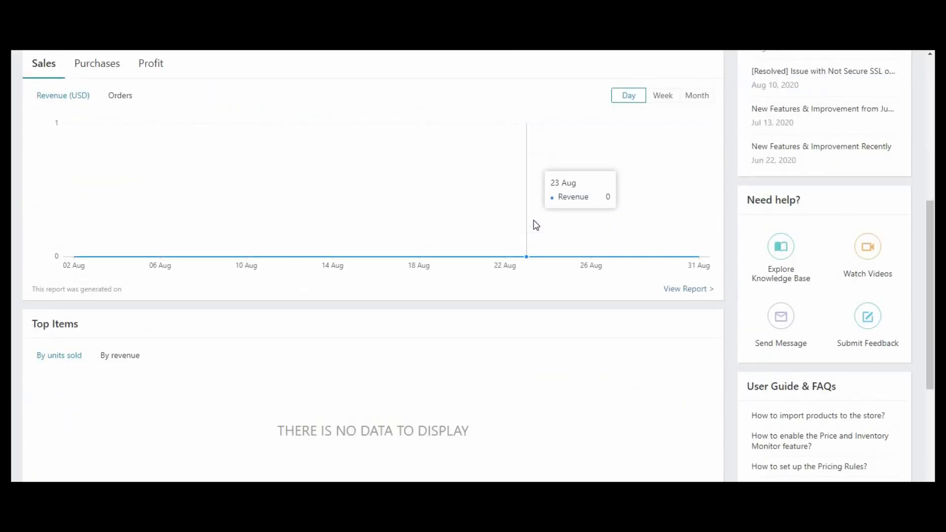
pyautogui.scroll(-5, 592, 197)
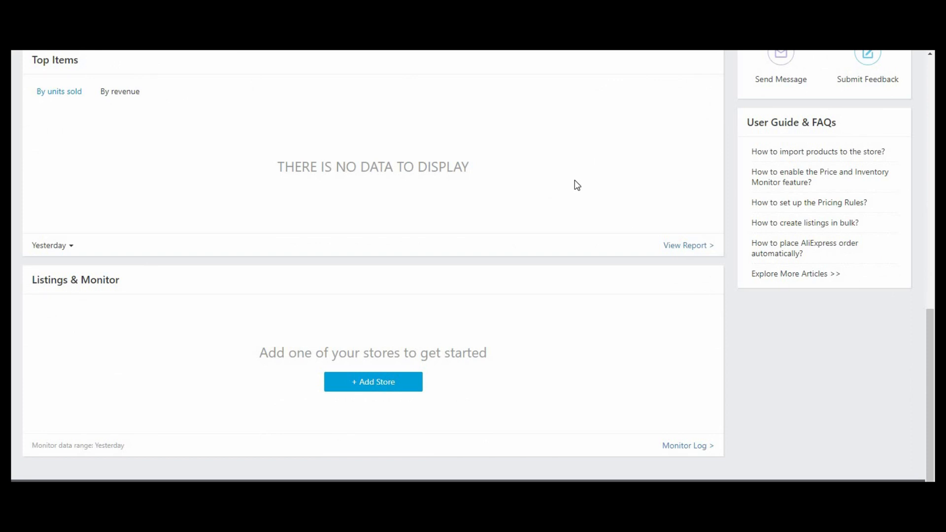
pyautogui.scroll(8, 576, 184)
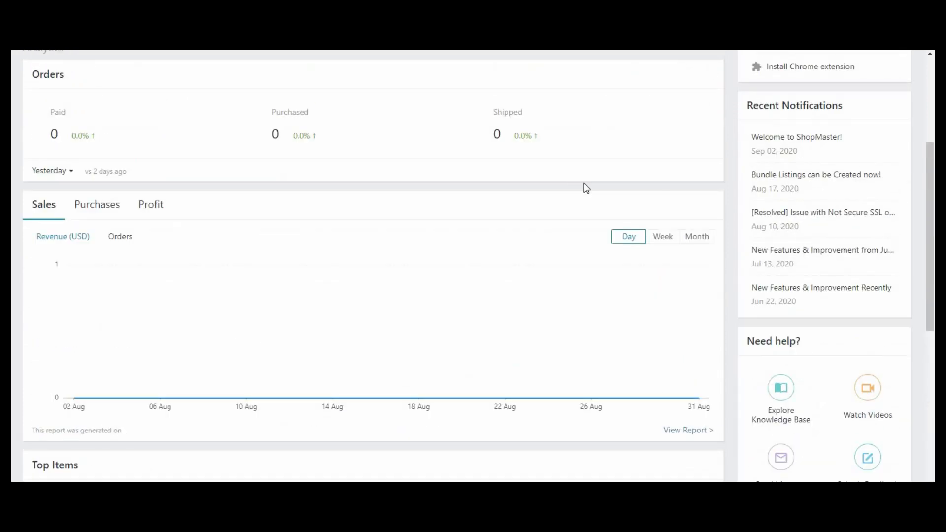
pyautogui.scroll(4, 549, 186)
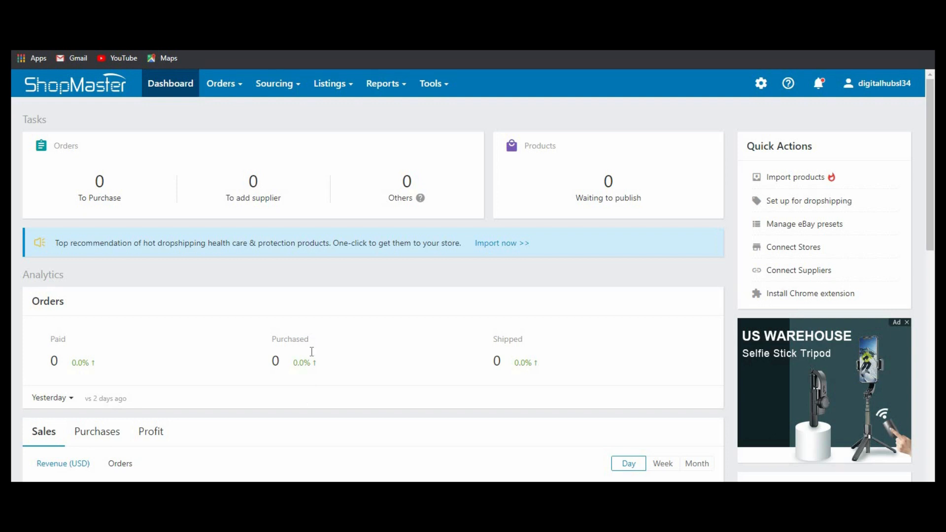
pyautogui.click(761, 84)
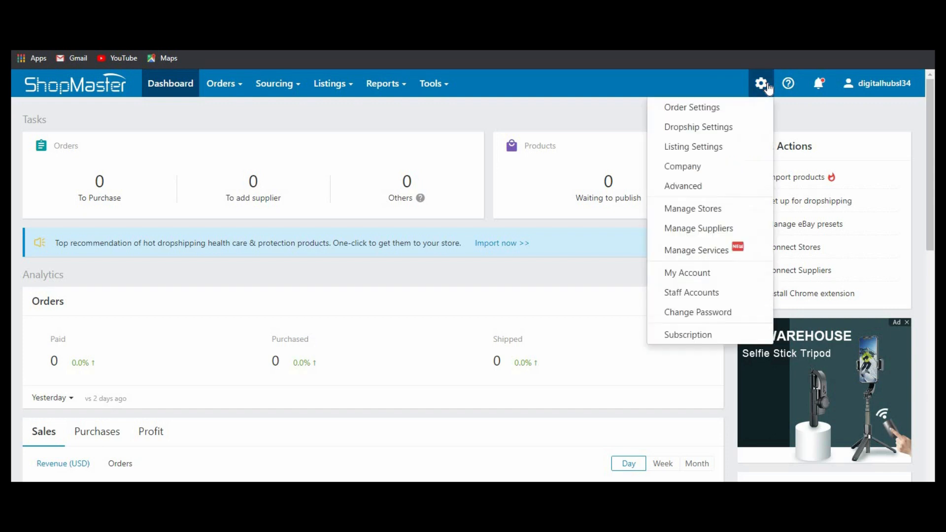
pyautogui.click(688, 335)
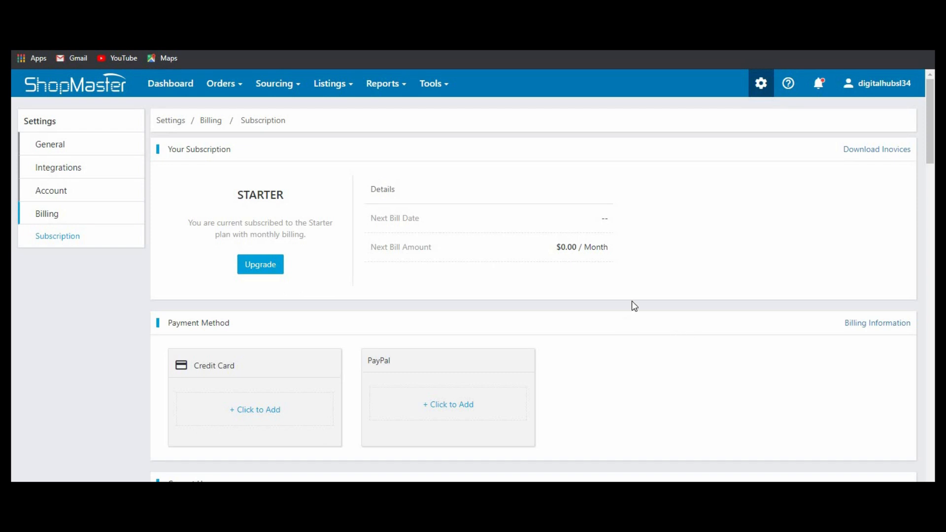
# Scroll through the Plans pricing table and back up to the $0.00 monthly Starter plan.
pyautogui.scroll(-8, 615, 225)
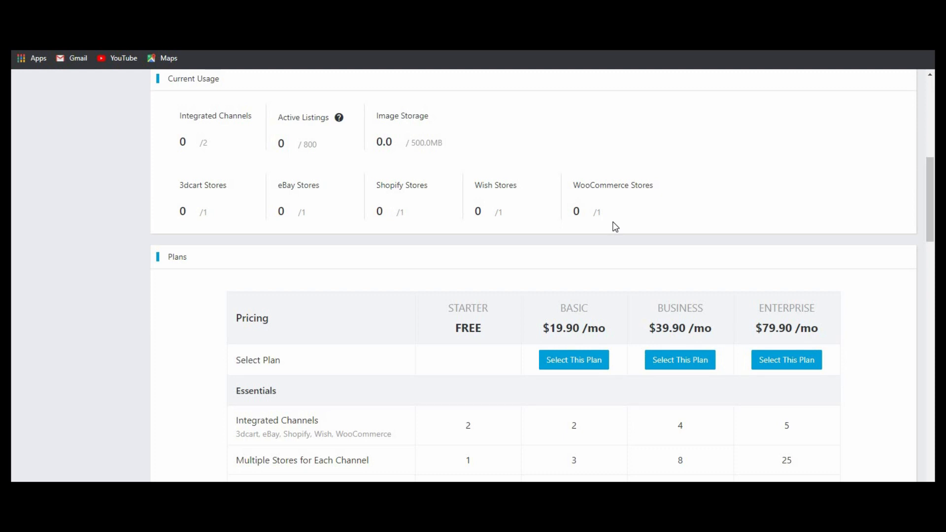
pyautogui.scroll(8, 466, 225)
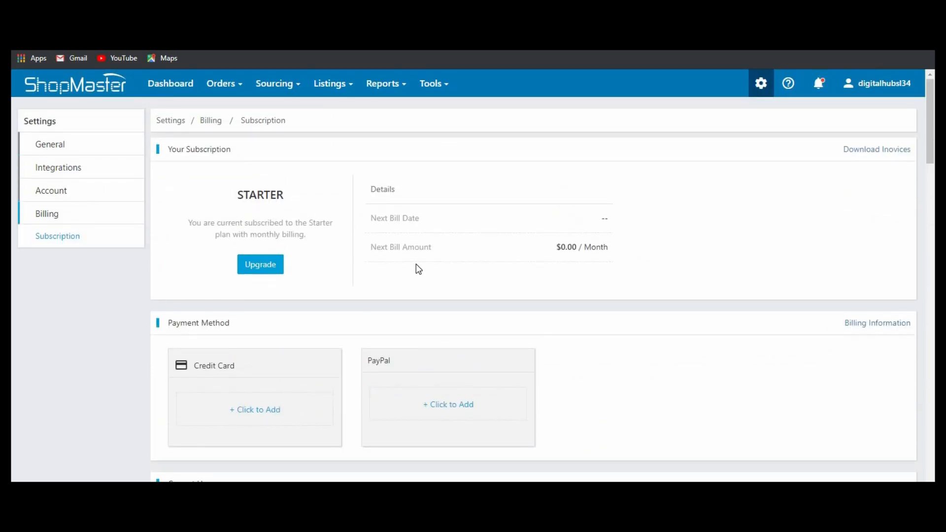
pyautogui.scroll(-4, 416, 264)
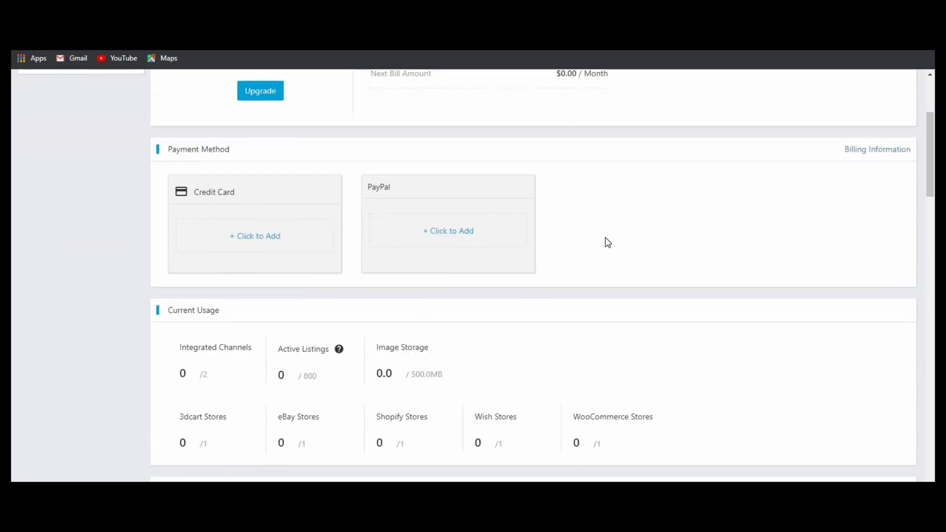
pyautogui.scroll(-1, 605, 237)
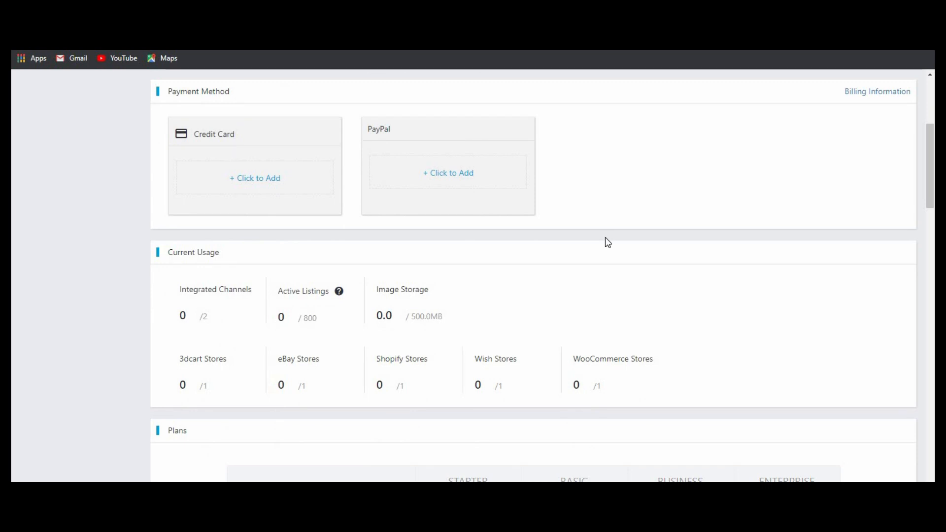
pyautogui.scroll(-1, 595, 244)
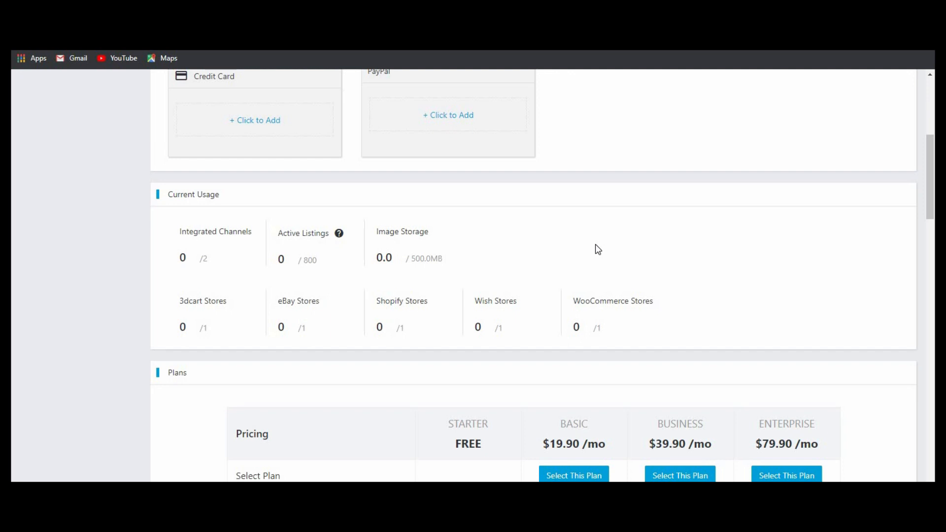
pyautogui.scroll(-4, 595, 244)
pyautogui.scroll(-1, 581, 218)
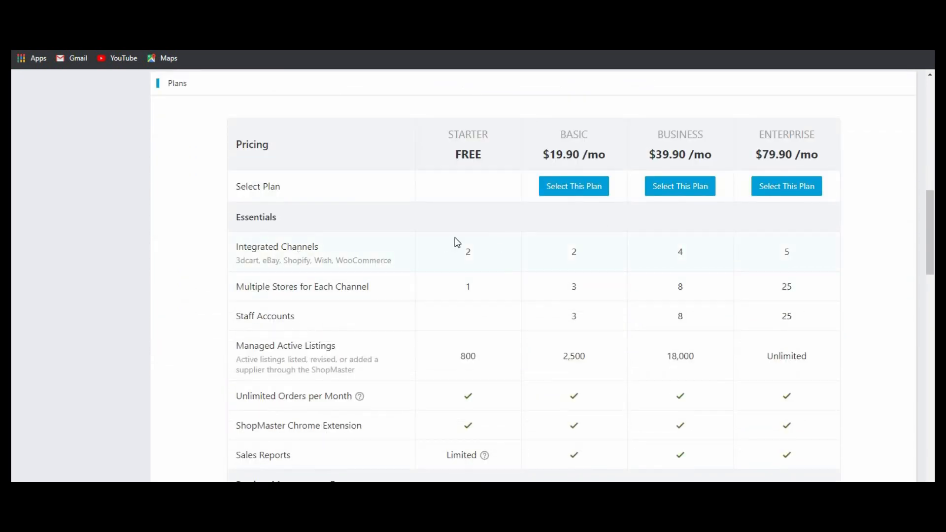
pyautogui.scroll(-1, 468, 268)
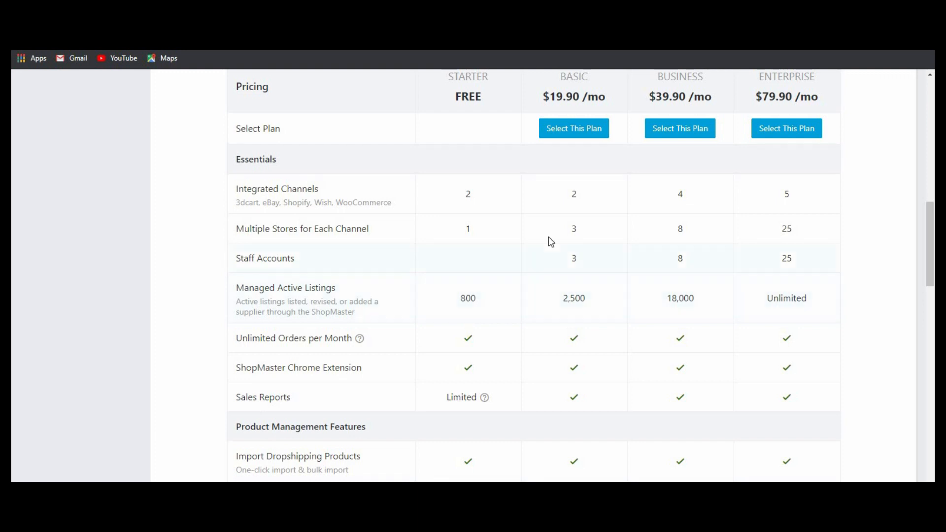
pyautogui.scroll(1, 550, 239)
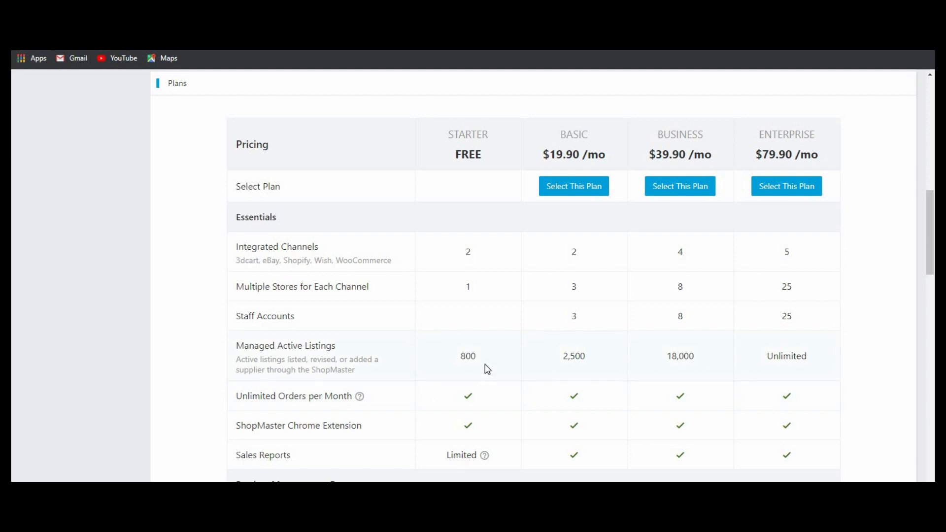
pyautogui.scroll(-3, 484, 329)
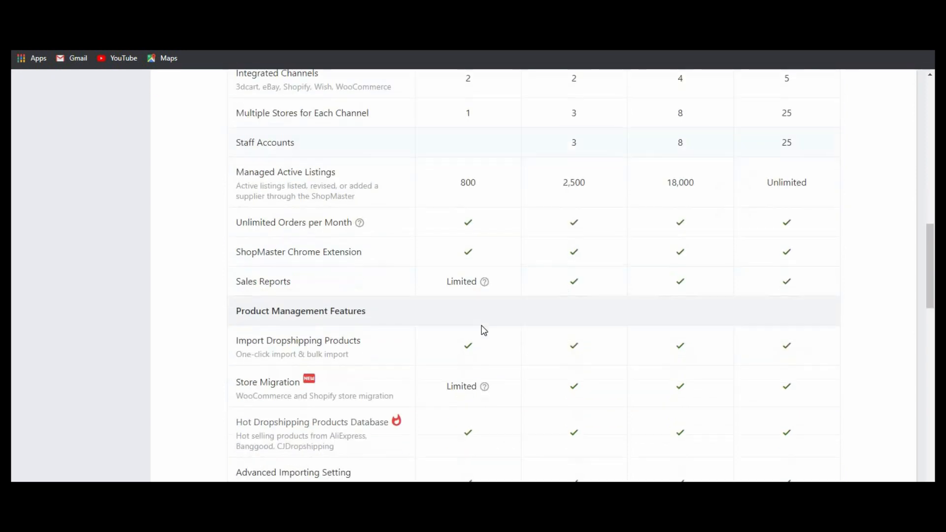
pyautogui.scroll(-8, 486, 327)
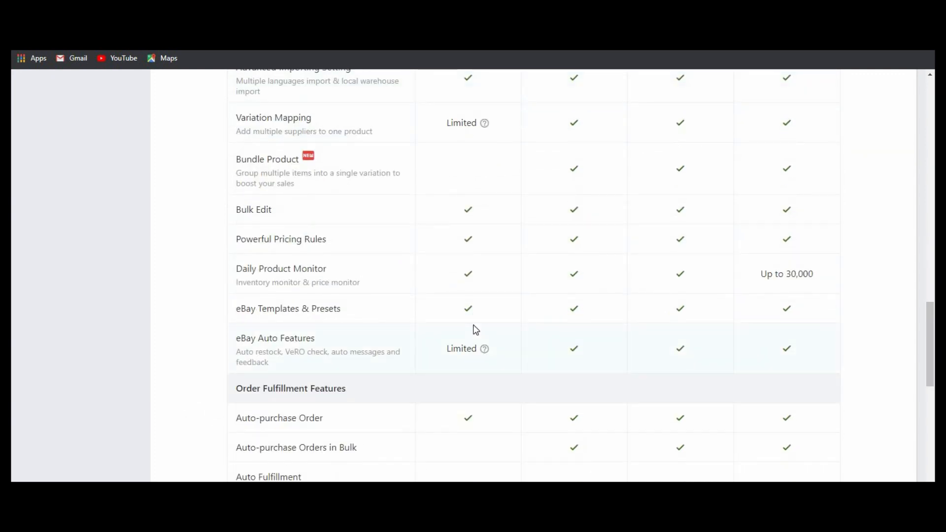
pyautogui.scroll(-8, 473, 326)
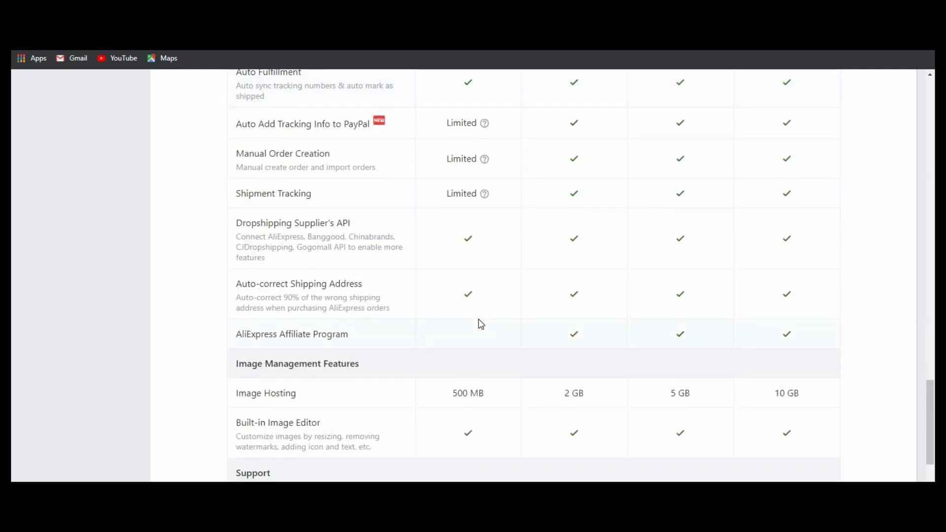
pyautogui.scroll(20, 465, 291)
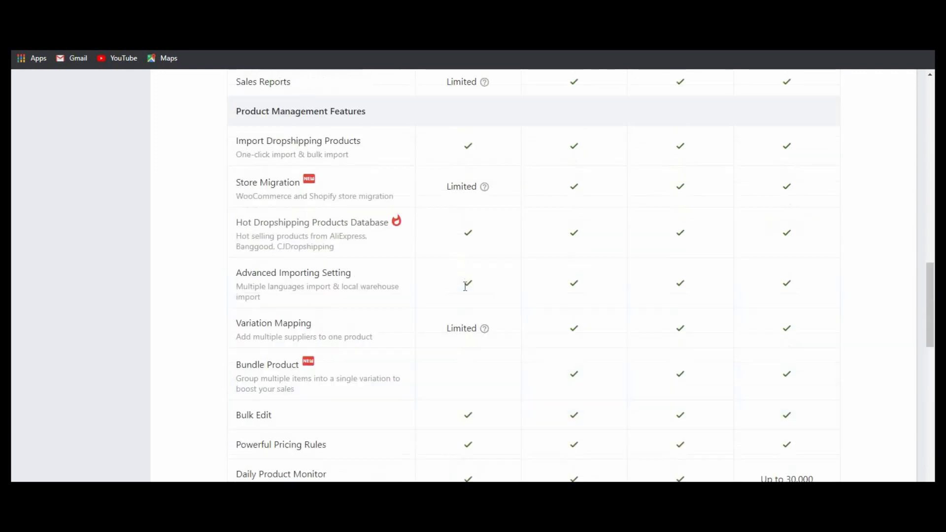
pyautogui.scroll(5, 465, 286)
pyautogui.scroll(3, 463, 289)
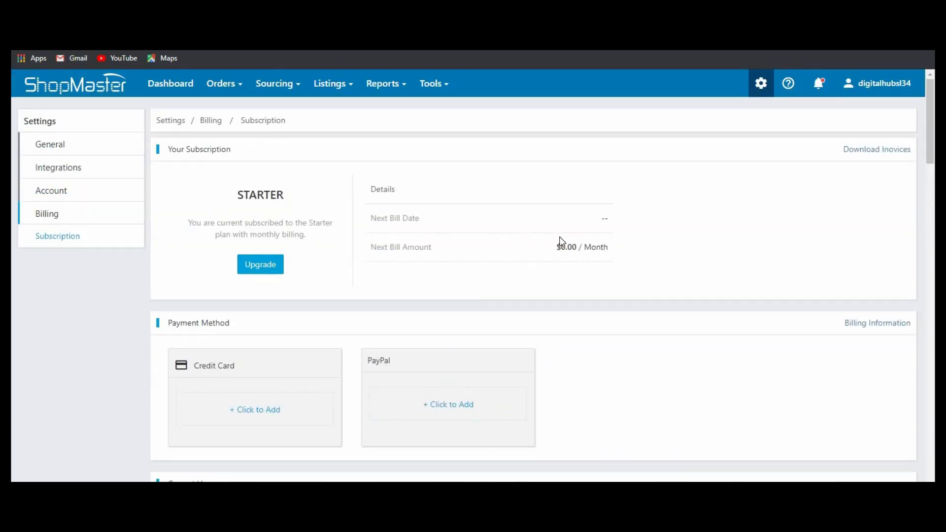
# Go from the Dashboard through 'Set up for dropshipping' to the Pricing Rules page.
pyautogui.click(168, 92)
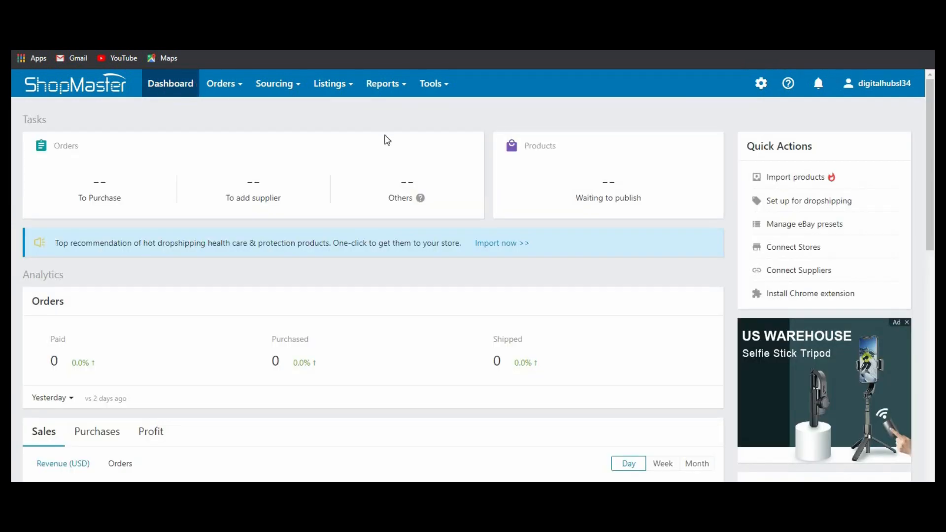
pyautogui.scroll(-10, 507, 167)
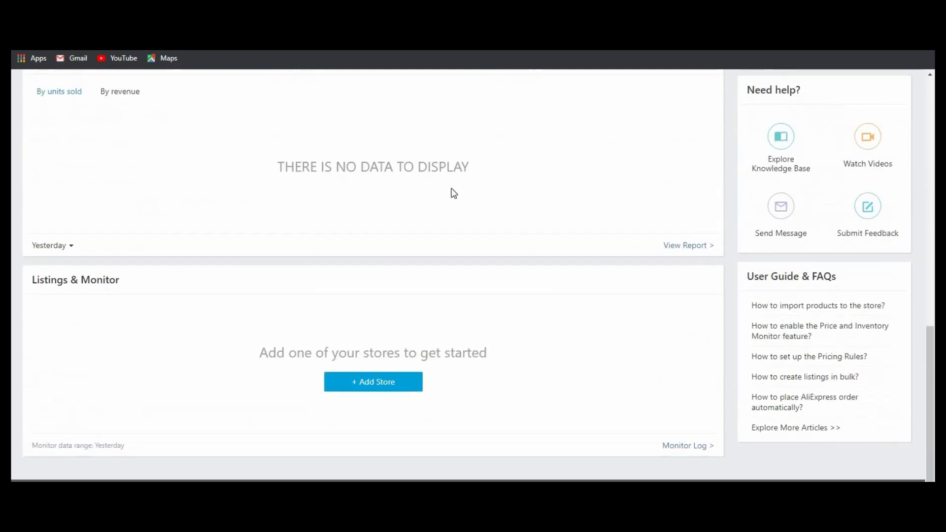
pyautogui.scroll(5, 452, 207)
pyautogui.scroll(7, 453, 207)
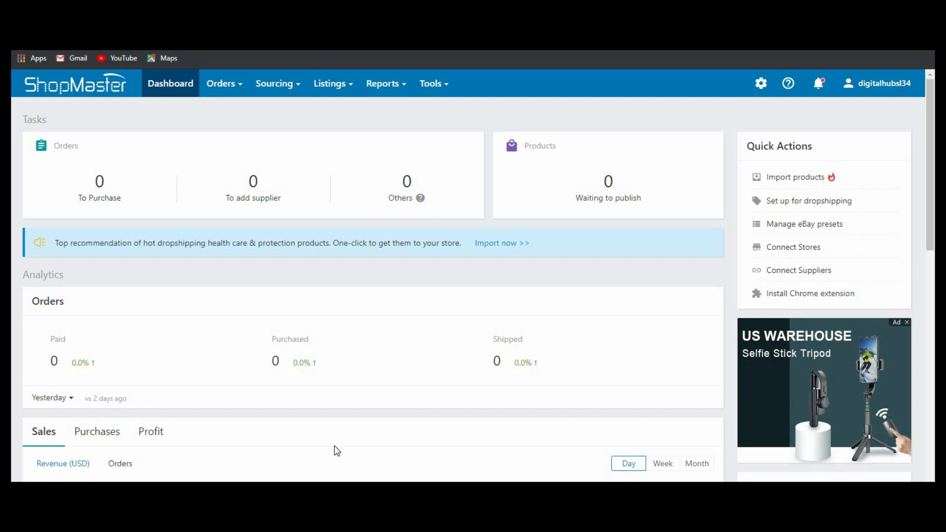
pyautogui.scroll(-6, 512, 266)
pyautogui.scroll(6, 512, 266)
pyautogui.click(770, 207)
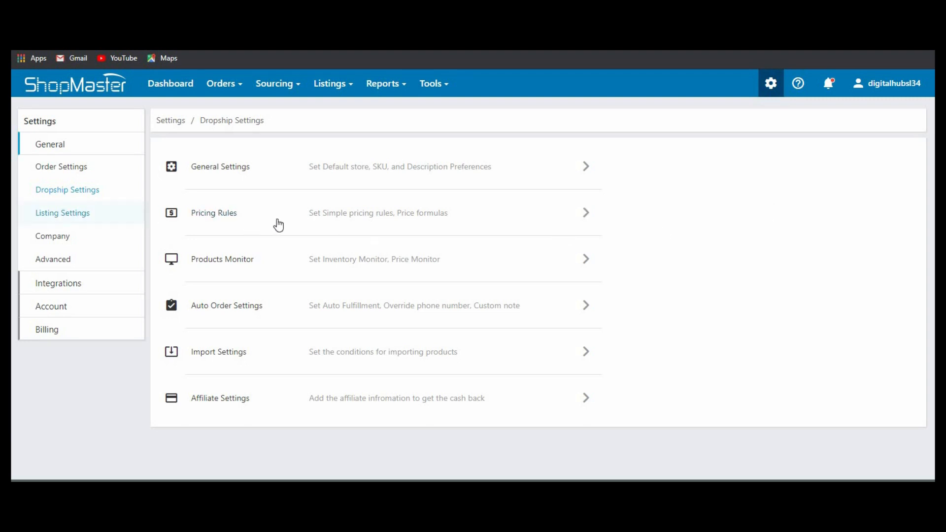
pyautogui.click(265, 222)
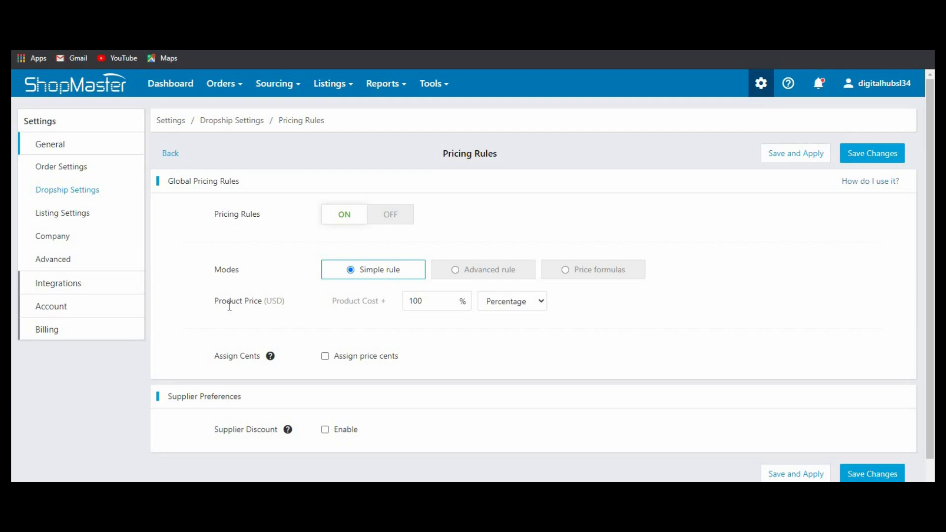
# Set the simple pricing markup to 60 Percentage after trying fixed and multiplier types.
pyautogui.click(531, 306)
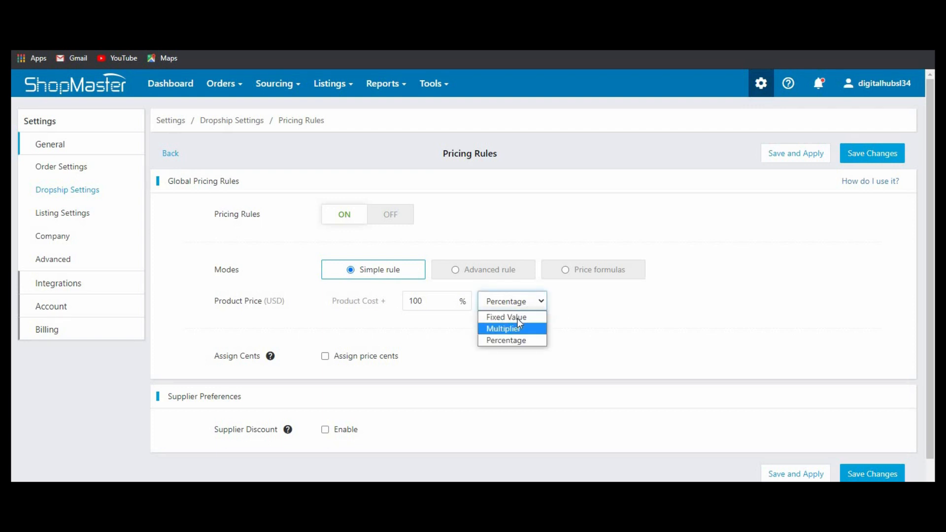
pyautogui.click(525, 316)
pyautogui.click(525, 300)
pyautogui.click(514, 330)
pyautogui.click(522, 302)
pyautogui.click(518, 341)
pyautogui.click(435, 303)
pyautogui.write('60')
pyautogui.click(667, 346)
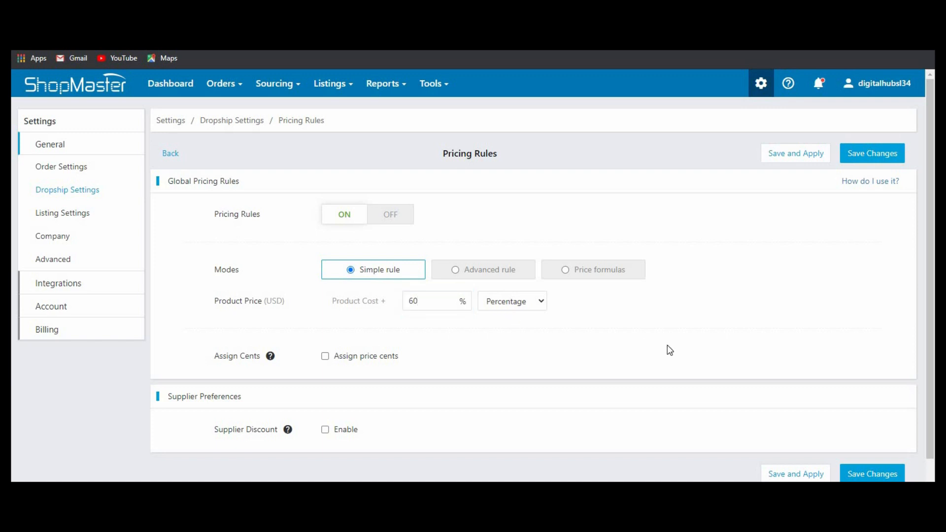
# Preview the advanced and formula rule modes, keep Simple rule, save, and open Listing Settings.
pyautogui.scroll(-1, 604, 303)
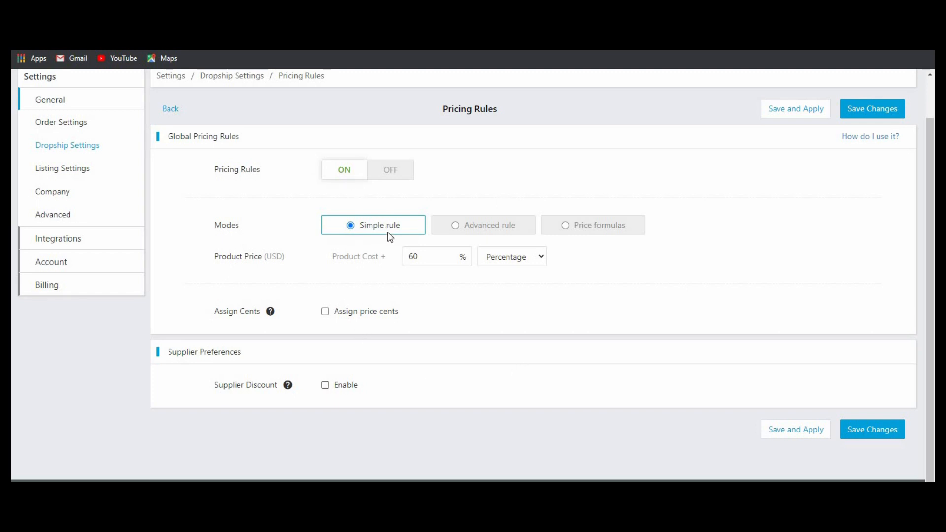
pyautogui.click(464, 229)
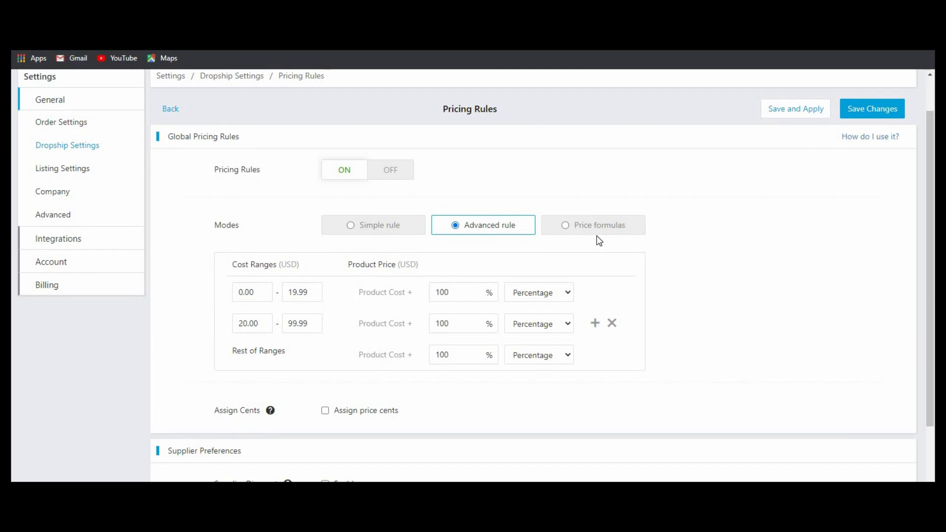
pyautogui.click(570, 230)
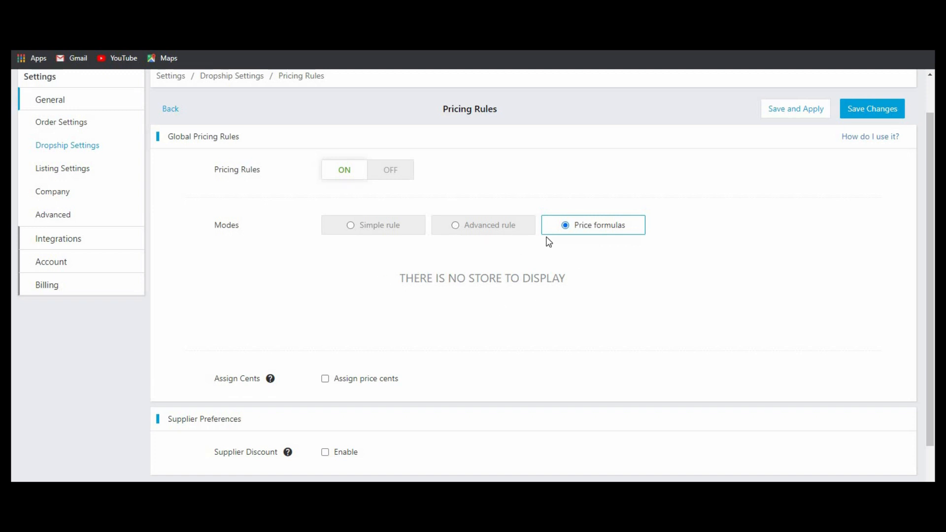
pyautogui.click(476, 225)
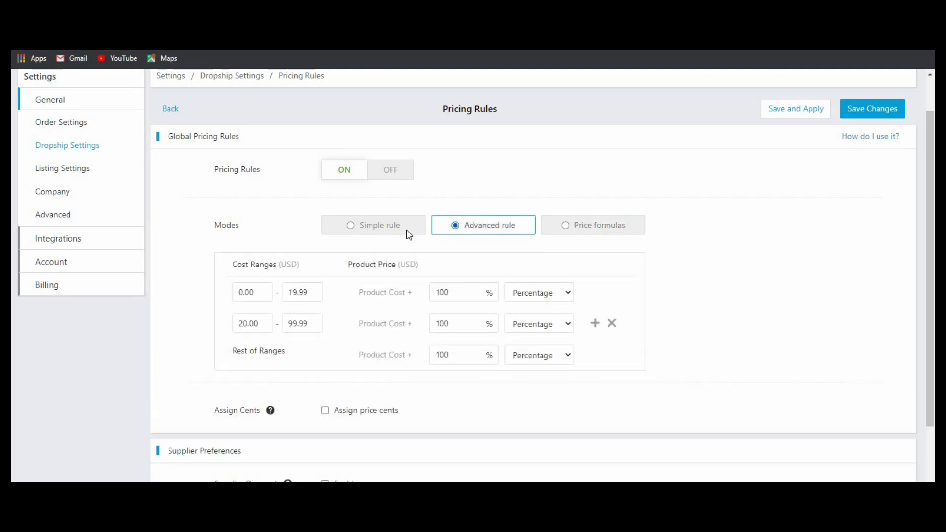
pyautogui.click(359, 227)
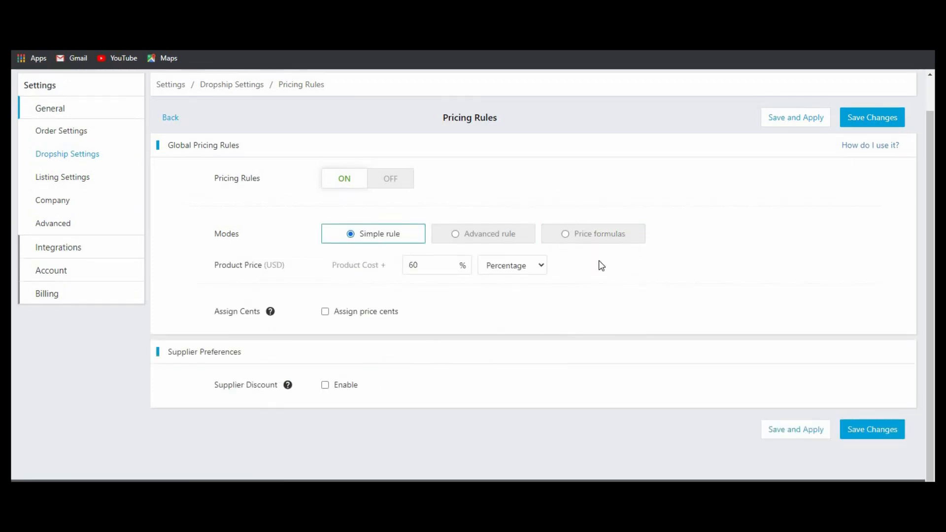
pyautogui.click(856, 427)
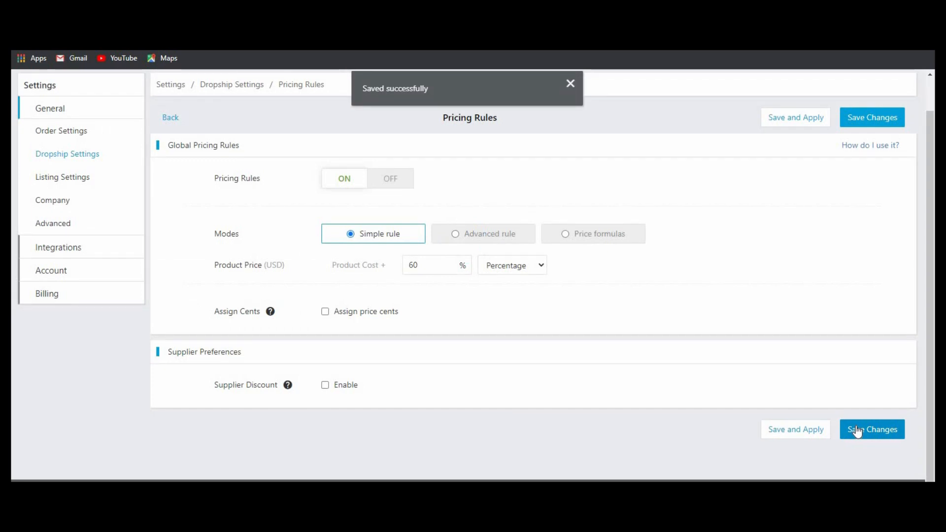
pyautogui.scroll(1, 657, 311)
pyautogui.click(81, 217)
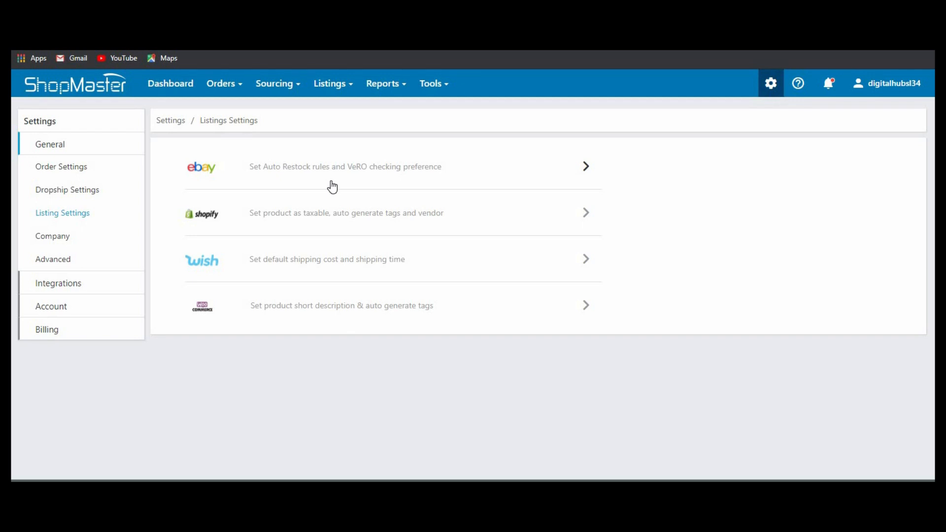
# Change the Wish default maximum shipping time from 35 to 40 days and save.
pyautogui.click(323, 254)
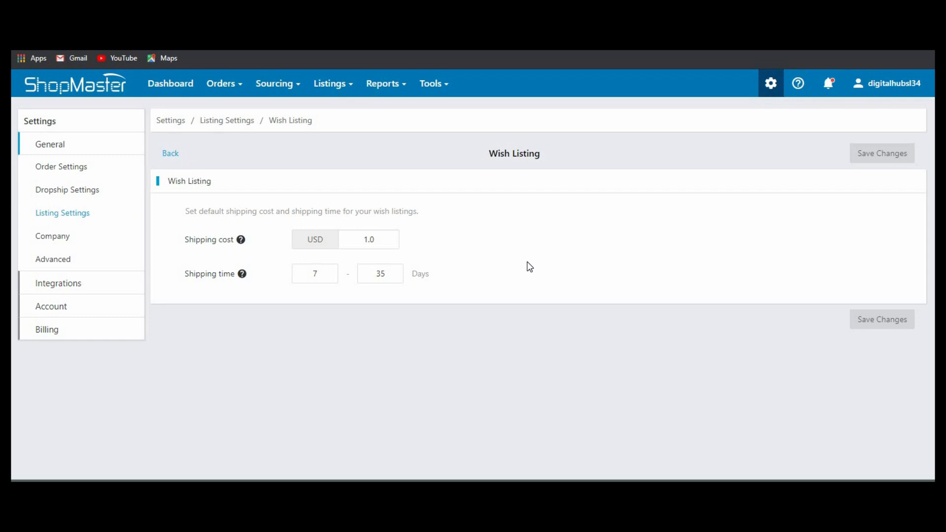
pyautogui.click(375, 237)
pyautogui.click(463, 240)
pyautogui.click(396, 275)
pyautogui.press('BackSpace')
pyautogui.press('BackSpace')
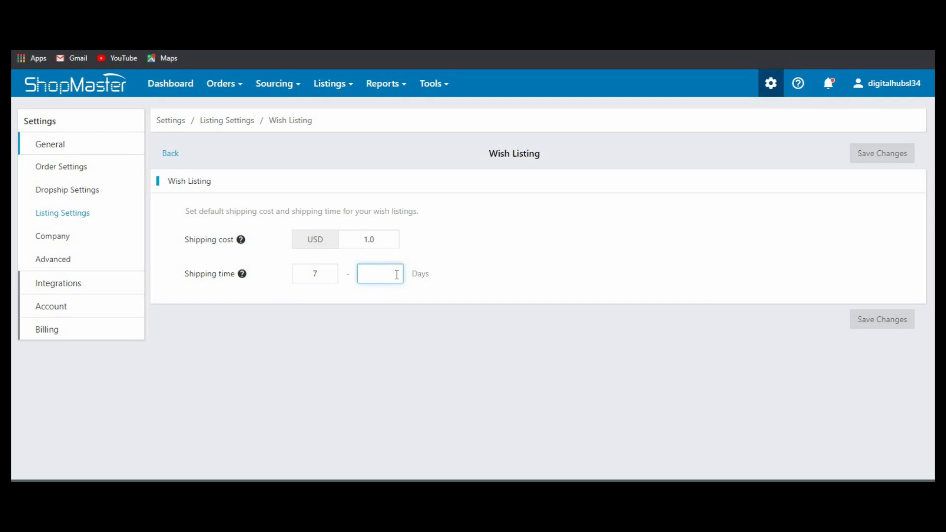
pyautogui.write('40')
pyautogui.click(576, 339)
pyautogui.click(883, 328)
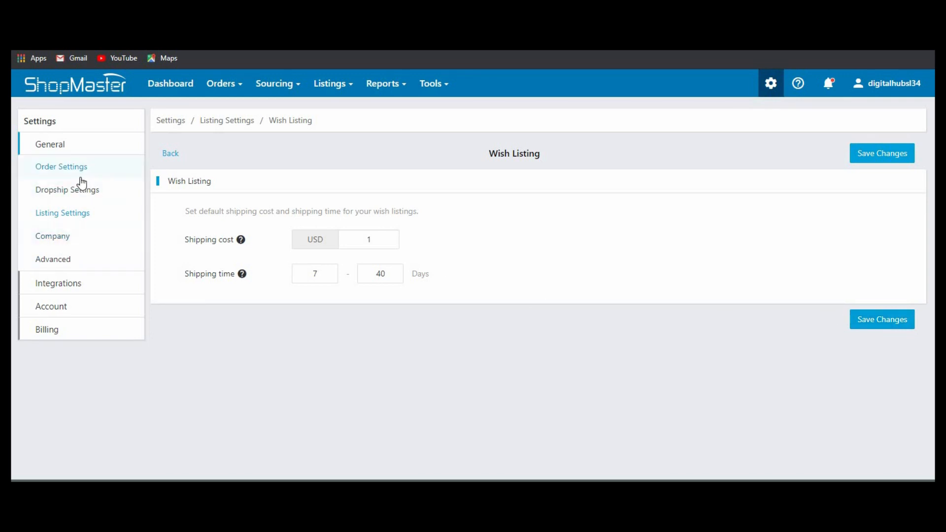
# Collapse and re-expand the general settings group, then return to the Dashboard.
pyautogui.click(73, 150)
pyautogui.click(73, 149)
pyautogui.click(171, 90)
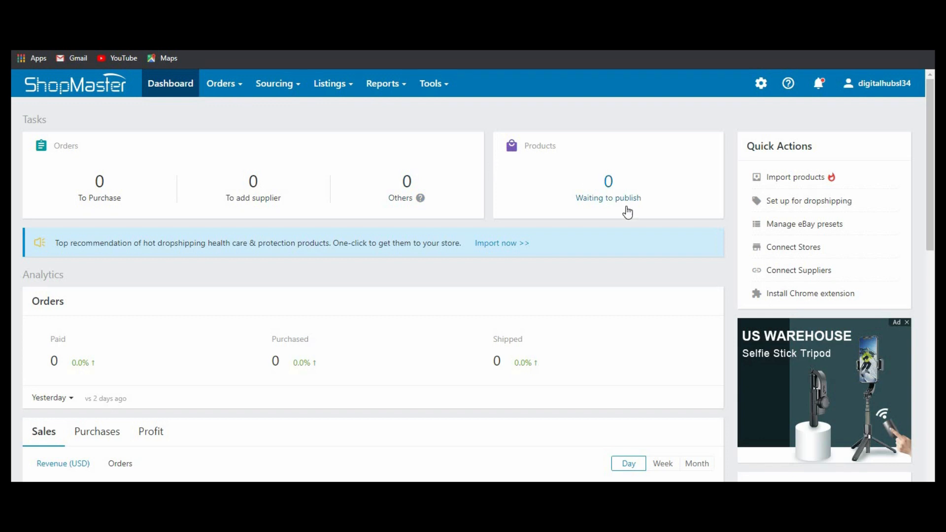
# Add a Wish store from Connect Stores with the nickname flybuy_store and connect it.
pyautogui.click(784, 251)
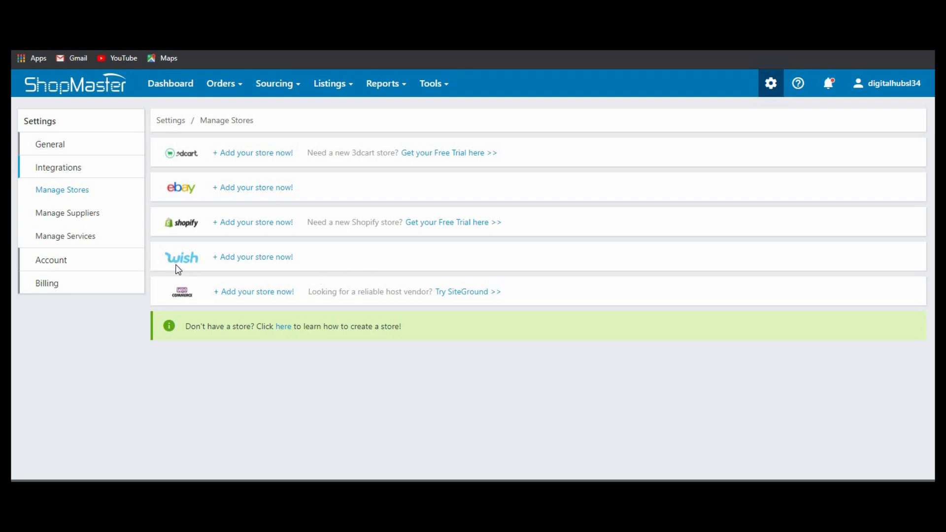
pyautogui.click(244, 261)
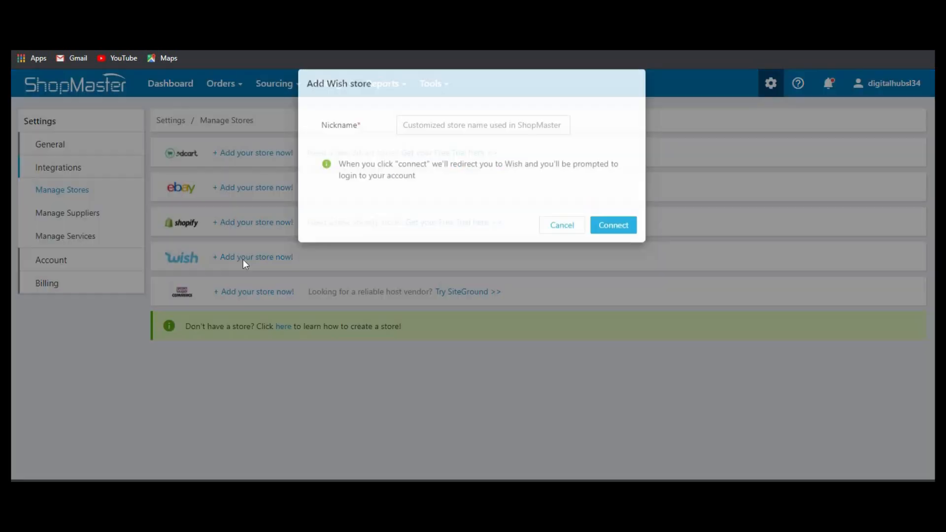
pyautogui.click(474, 148)
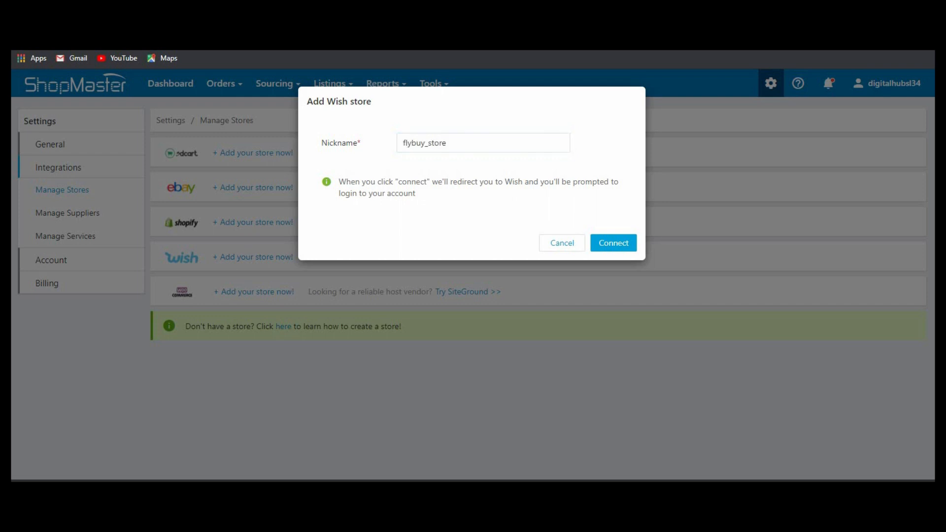
pyautogui.click(617, 247)
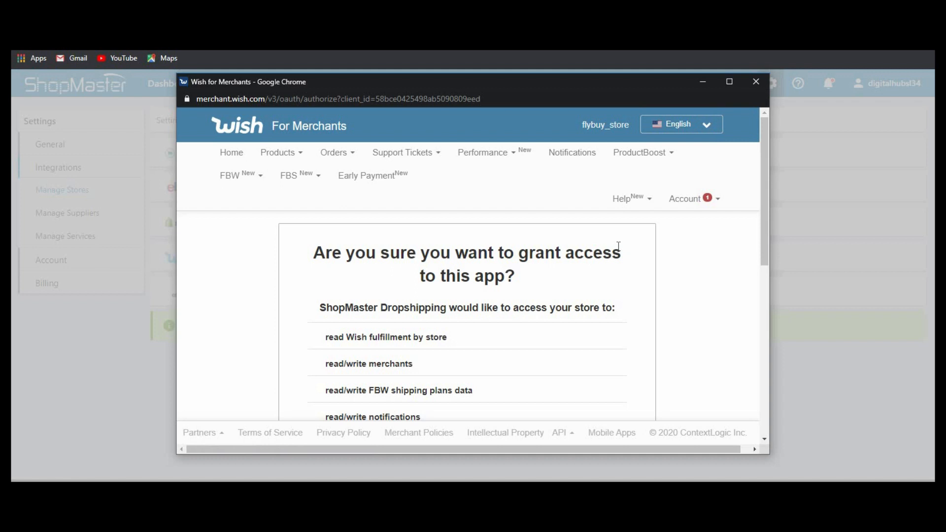
# Allow ShopMaster access in the Wish authorization popup and confirm it.
pyautogui.scroll(-7, 662, 260)
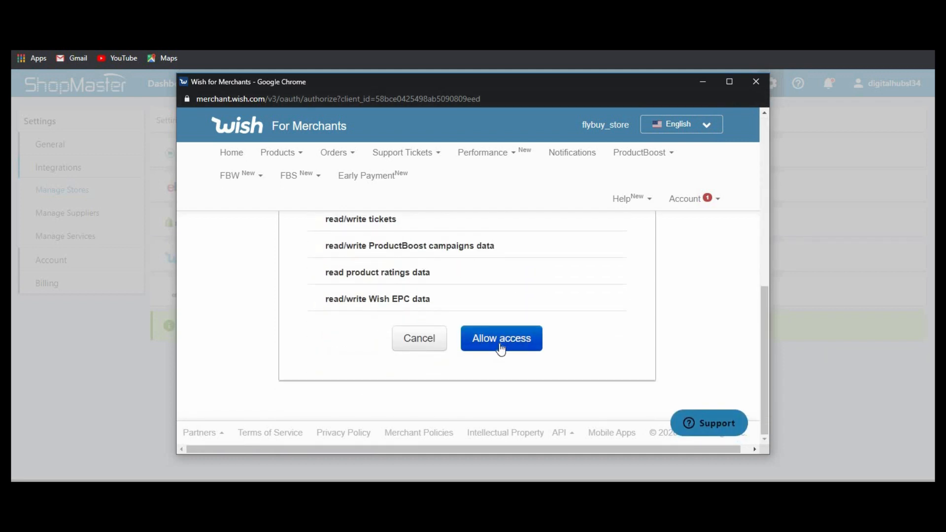
pyautogui.click(500, 348)
pyautogui.click(600, 250)
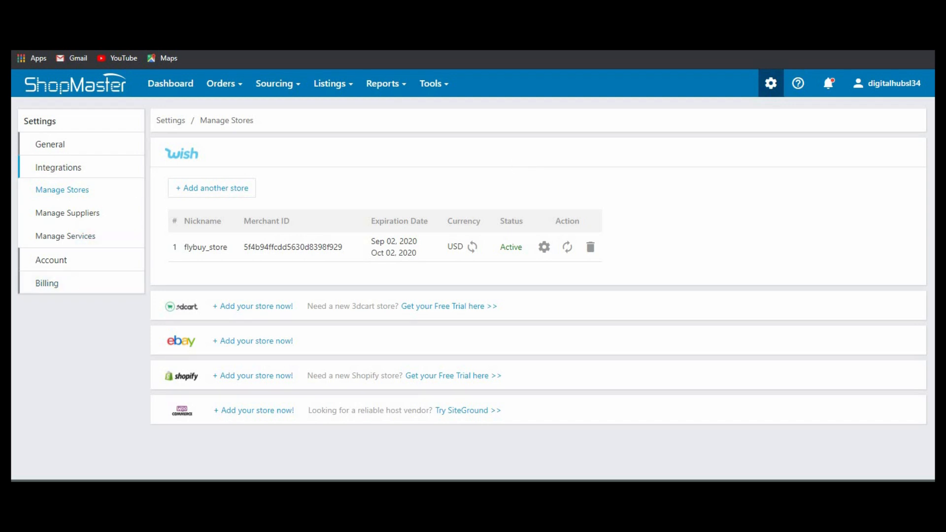
# In Manage Suppliers, connect AliExpress and confirm you've already joined its Dropshipping Program.
pyautogui.click(89, 222)
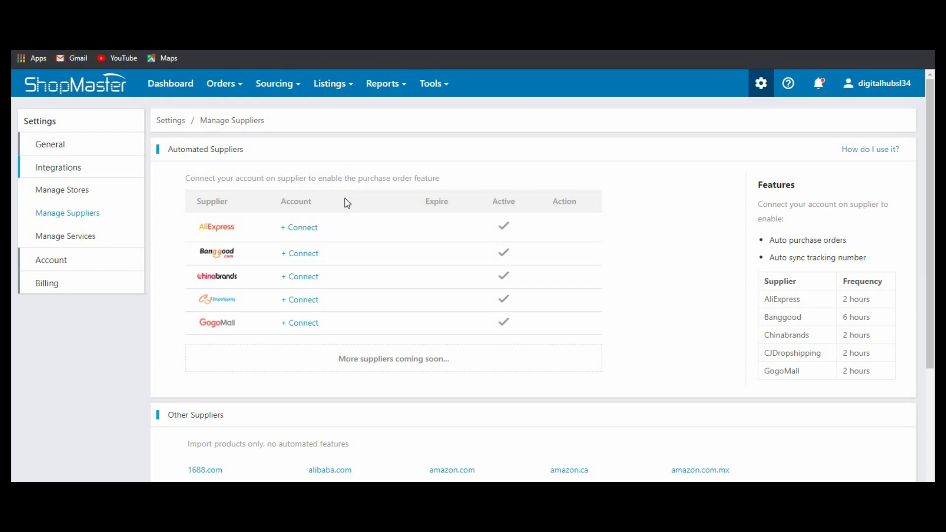
pyautogui.click(301, 229)
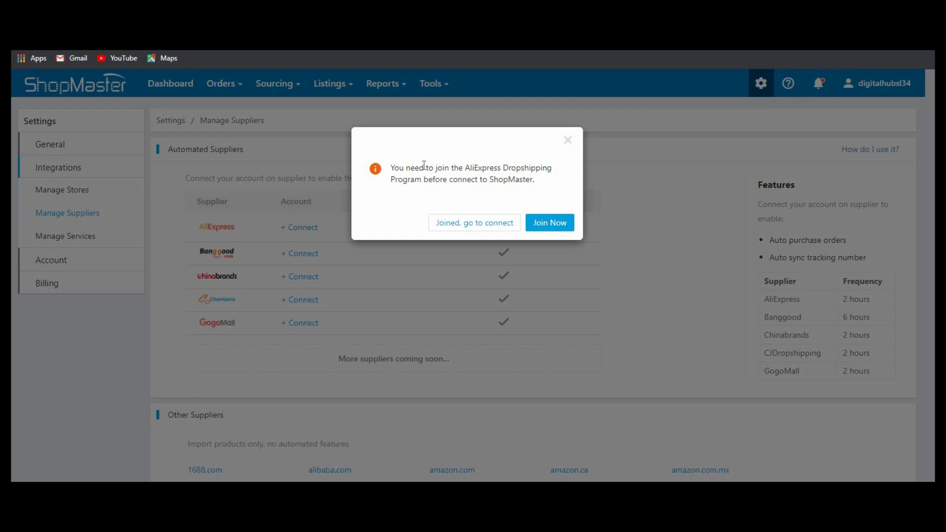
pyautogui.click(472, 223)
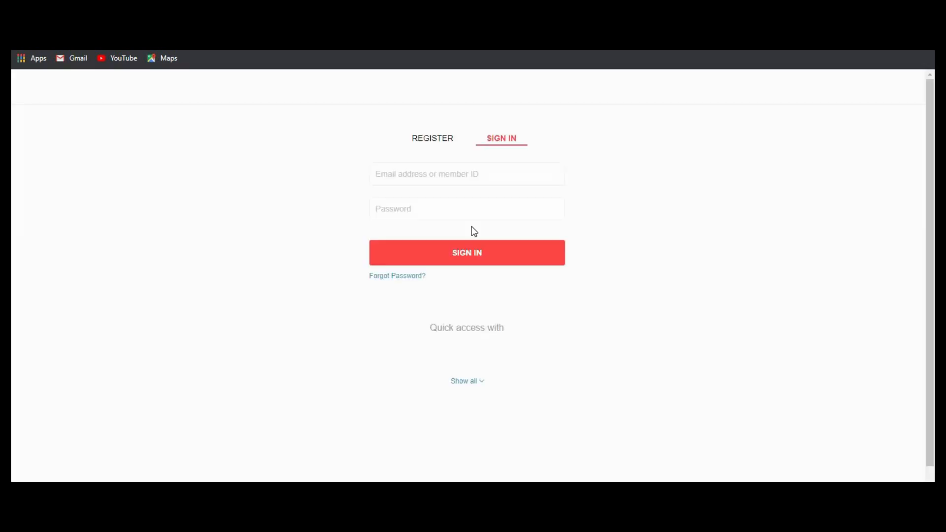
# Enter the AliExpress account e-mail or member ID and the password on the sign-in tab.
pyautogui.click(435, 175)
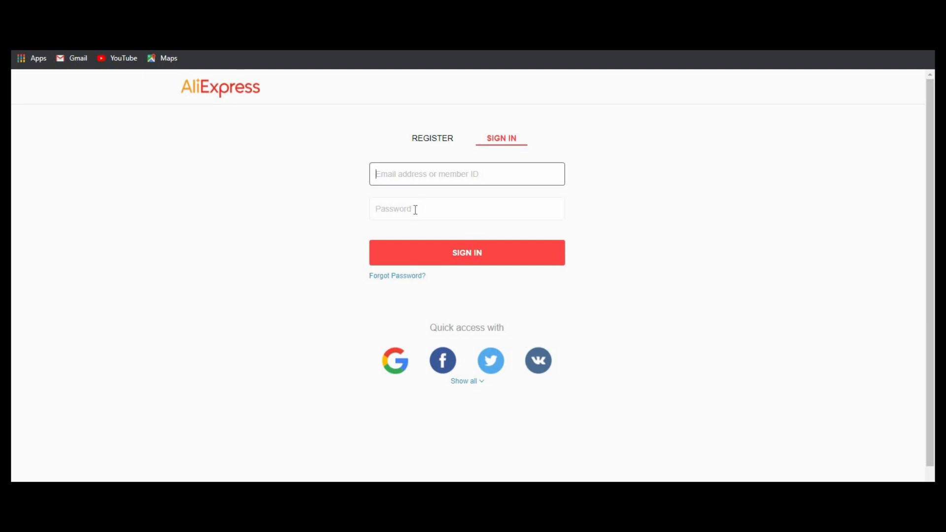
pyautogui.click(407, 210)
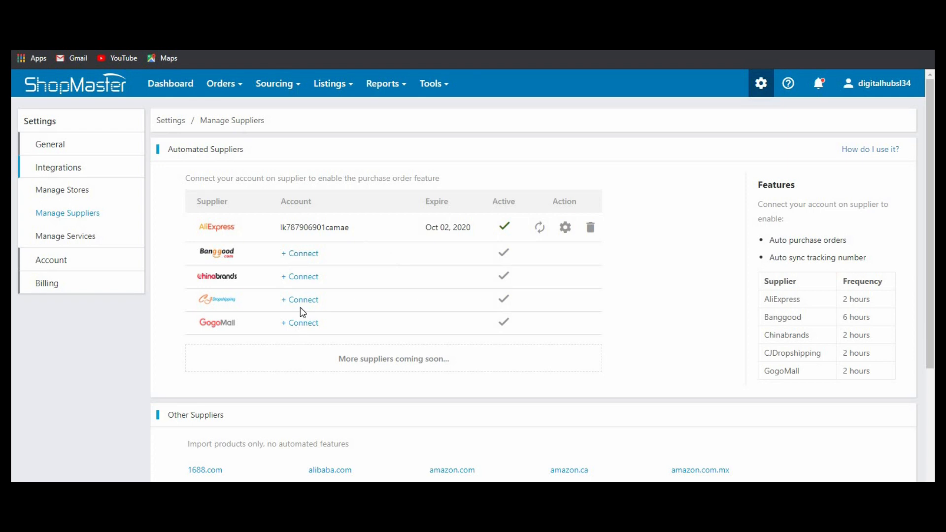
# Review the active AliExpress supplier entry, expiring Oct 02, 2020, and return to the Dashboard.
pyautogui.scroll(-2, 433, 212)
pyautogui.scroll(2, 444, 221)
pyautogui.click(152, 81)
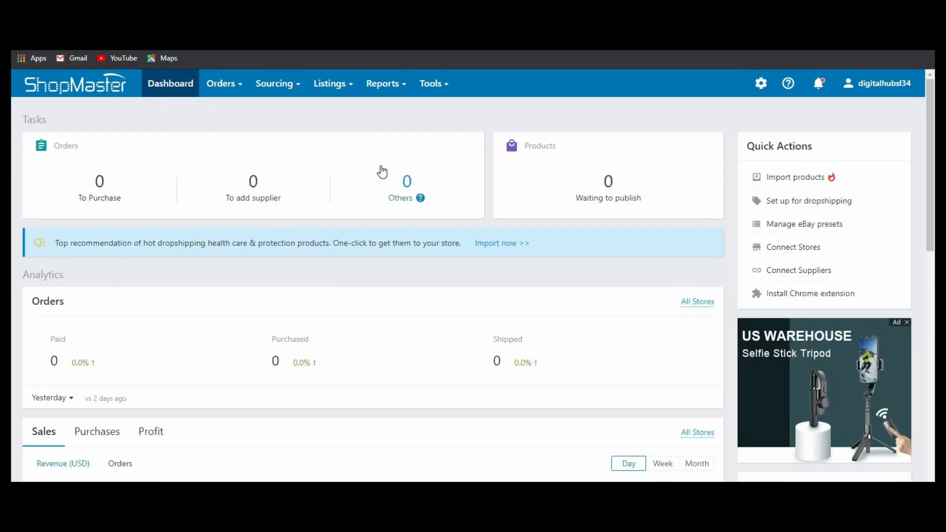
# Review the Dashboard and follow Quick Actions' 'Install Chrome extension' to the Web Store page.
pyautogui.scroll(-6, 381, 171)
pyautogui.scroll(5, 381, 172)
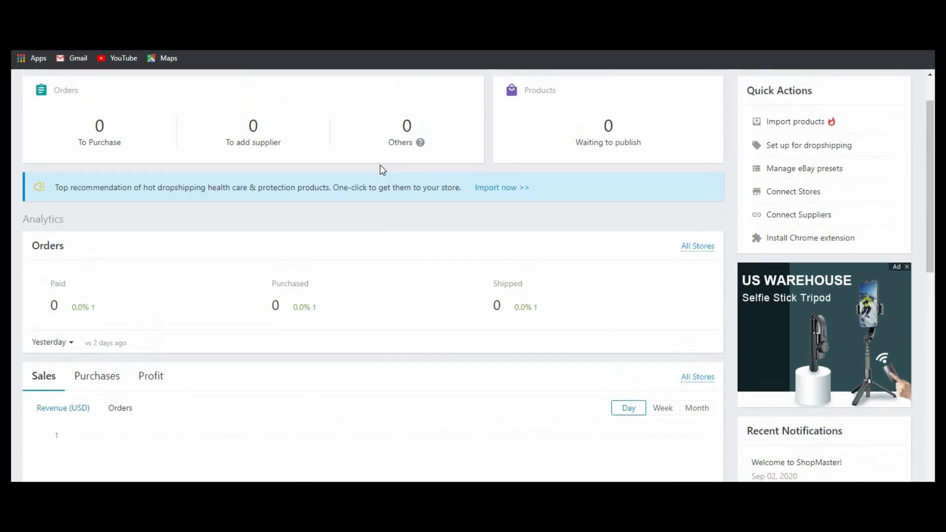
pyautogui.scroll(1, 379, 170)
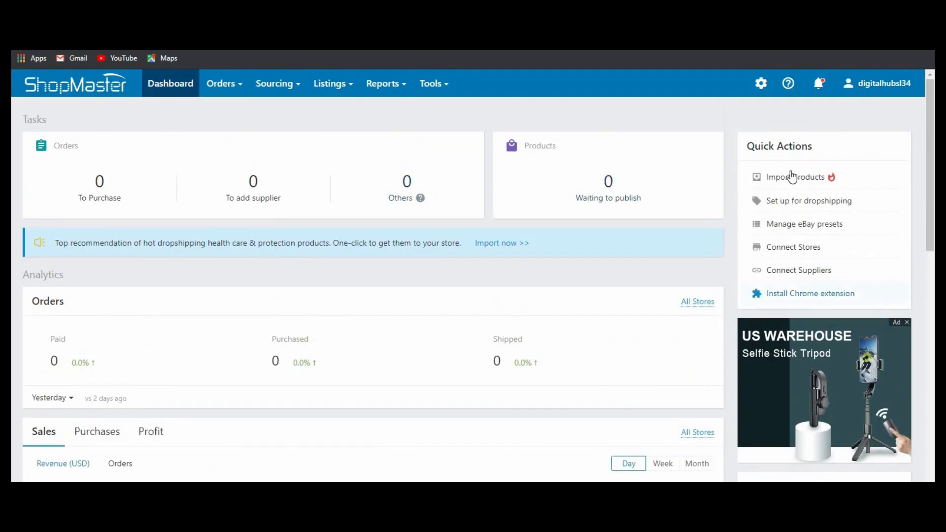
pyautogui.click(781, 297)
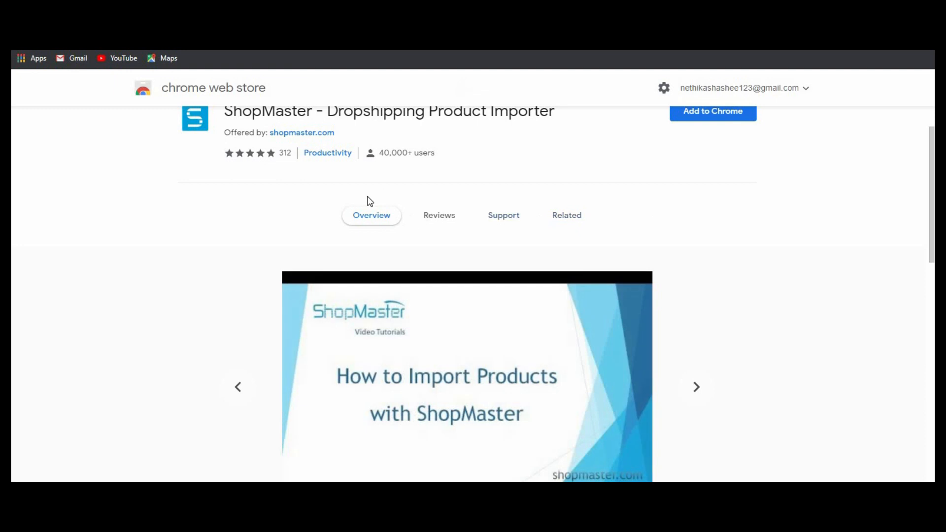
# Add the ShopMaster - Dropshipping Product Importer extension to Chrome and verify it in Extensions.
pyautogui.click(730, 172)
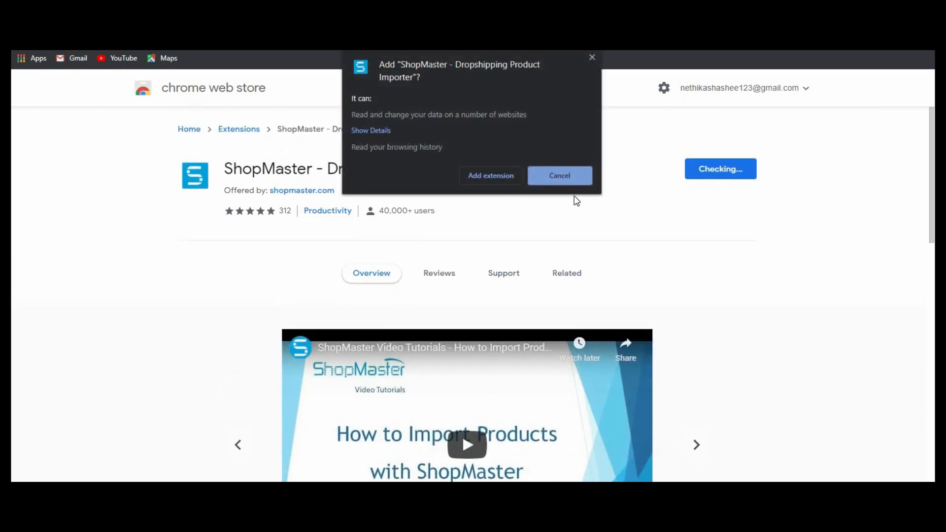
pyautogui.click(468, 180)
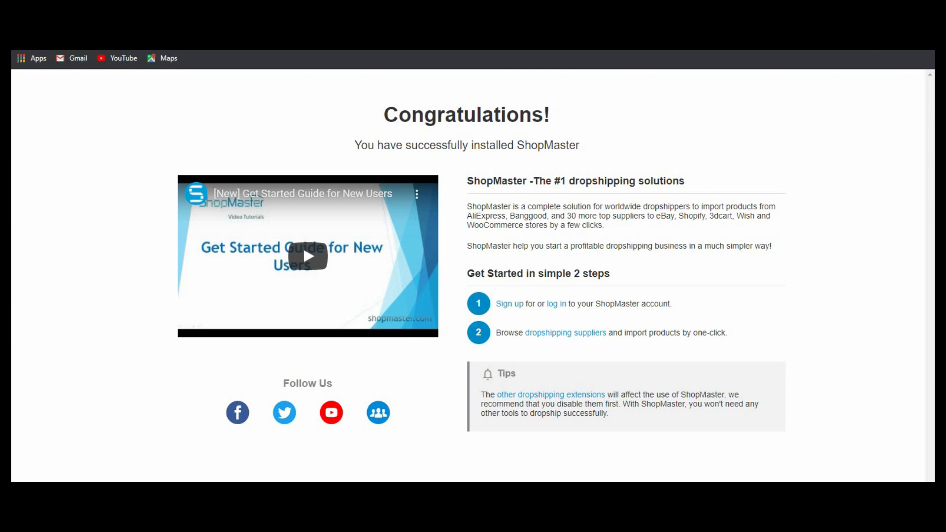
pyautogui.click(883, 38)
pyautogui.click(786, 335)
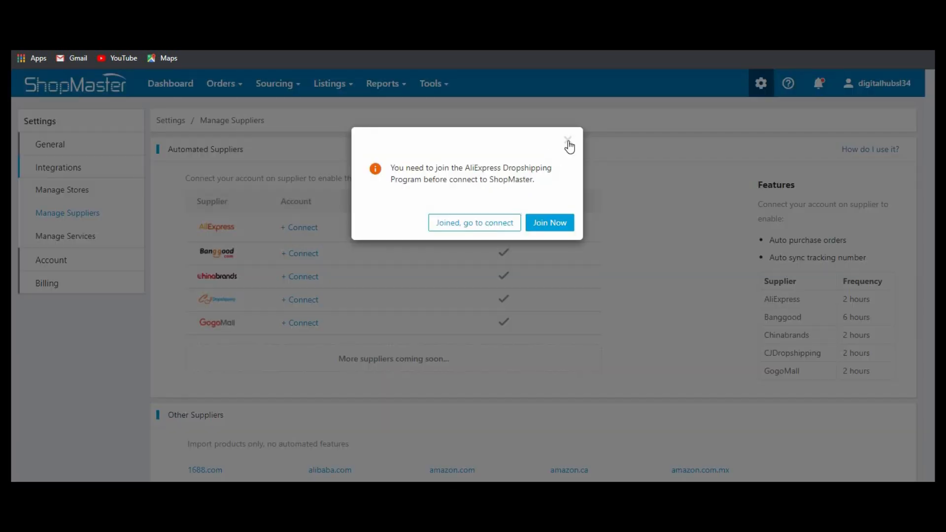
# Close the AliExpress Dropshipping Program notice and scroll through the ShopMaster Dashboard.
pyautogui.click(568, 141)
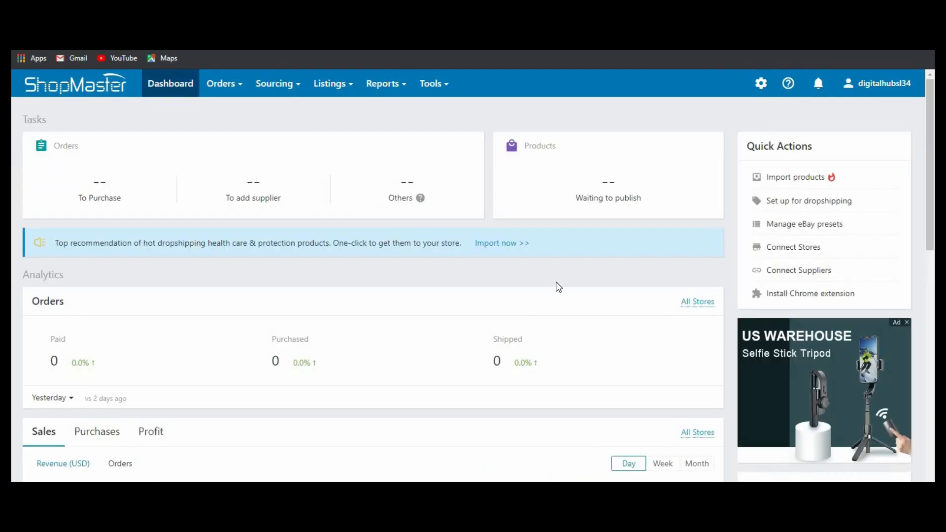
pyautogui.scroll(-7, 608, 230)
pyautogui.scroll(-5, 611, 230)
pyautogui.scroll(10, 610, 230)
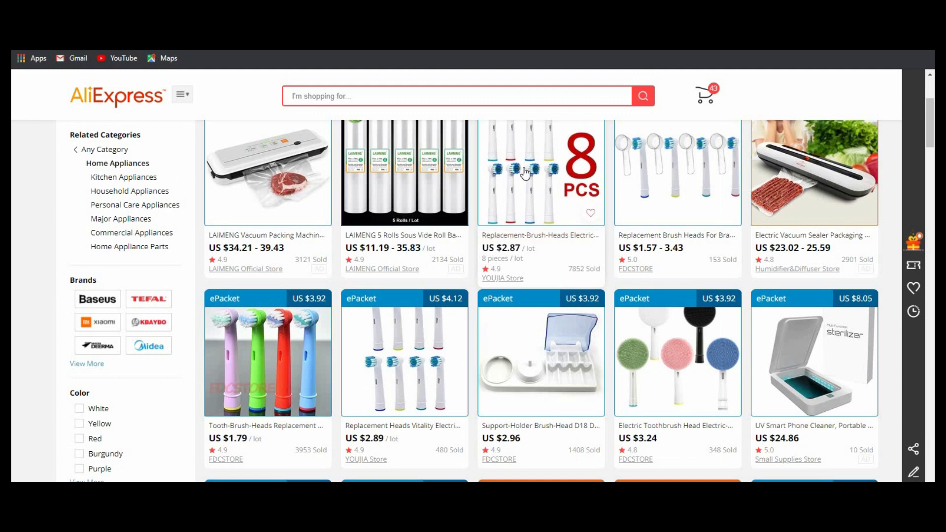
# Browse the Home Appliances grid showing ePacket costs to the United States and Import to ShopMaster.
pyautogui.scroll(4, 495, 165)
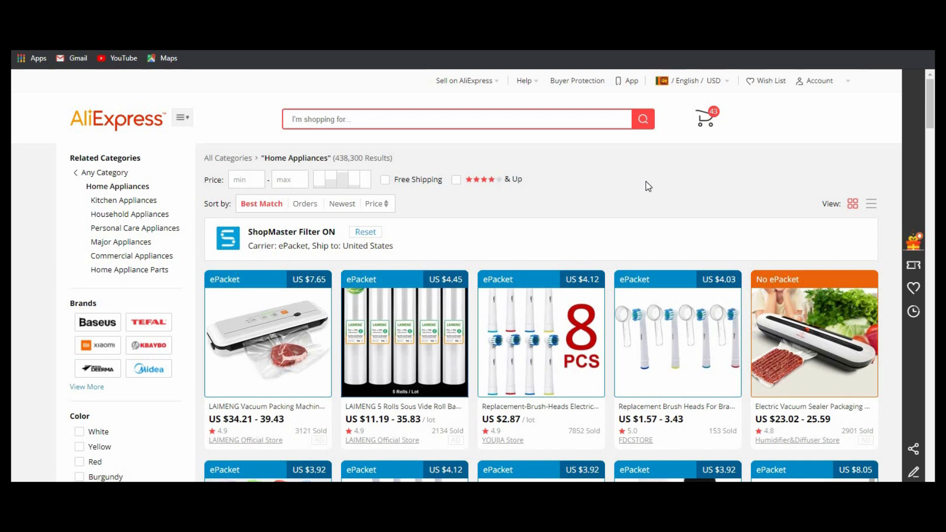
pyautogui.scroll(-1, 633, 234)
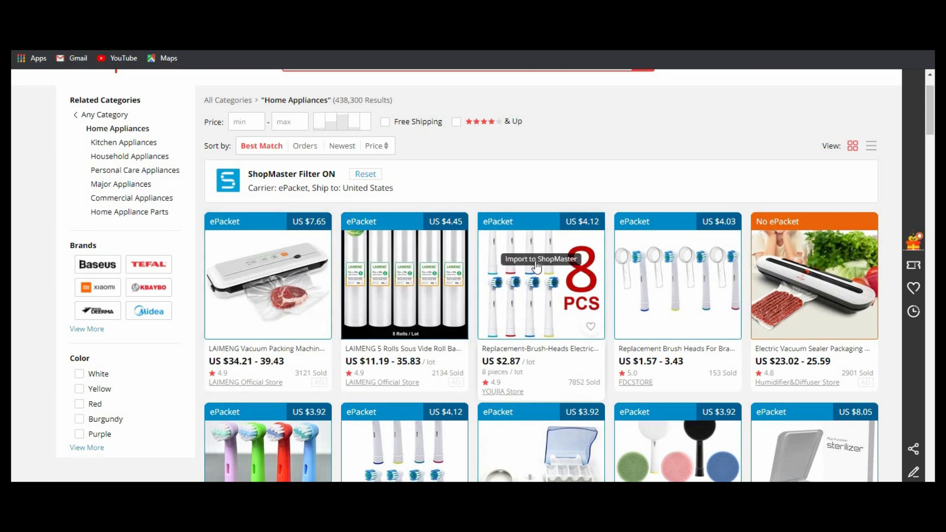
pyautogui.scroll(-2, 610, 333)
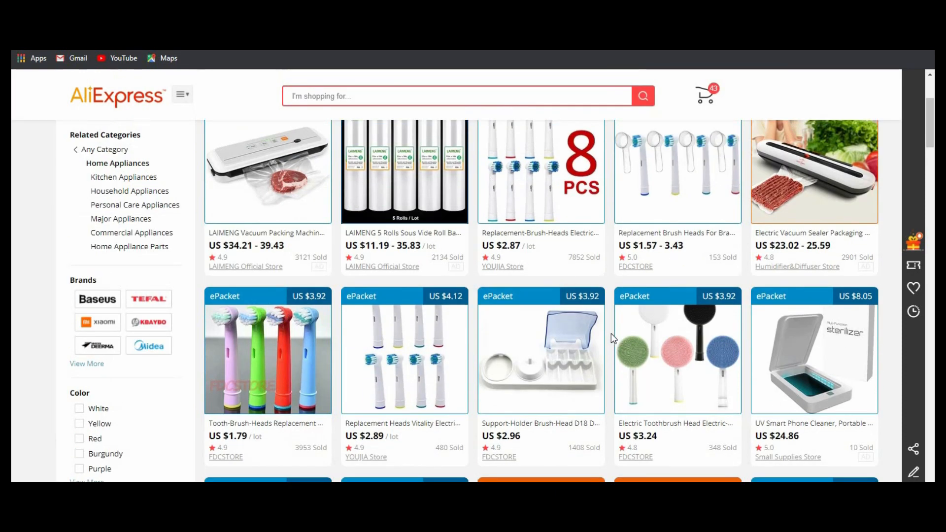
pyautogui.scroll(-4, 610, 335)
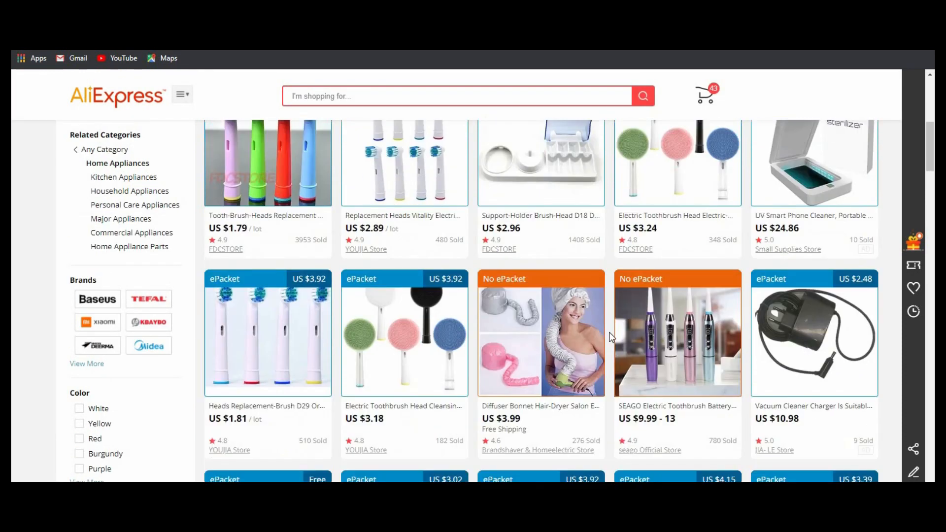
pyautogui.scroll(-5, 611, 336)
pyautogui.scroll(-4, 610, 336)
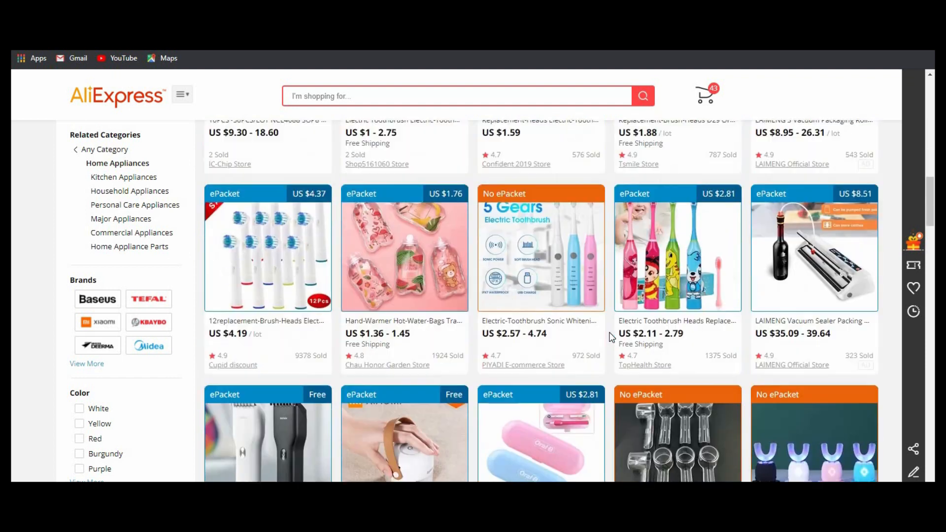
pyautogui.scroll(-5, 594, 300)
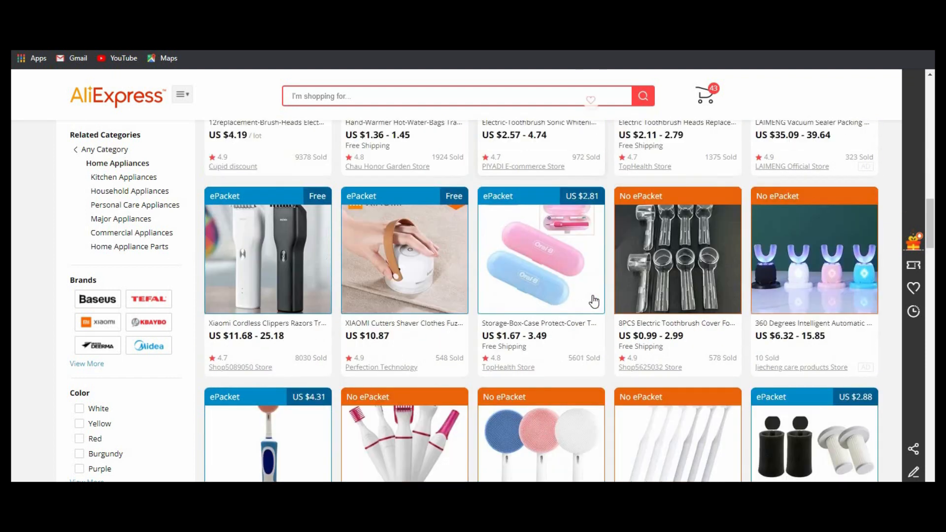
pyautogui.scroll(-2, 594, 300)
pyautogui.scroll(14, 566, 296)
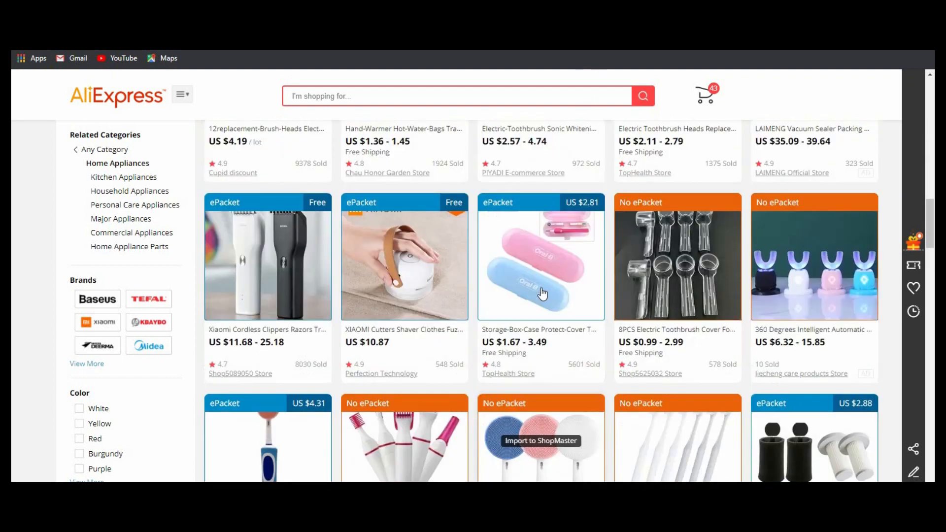
pyautogui.scroll(4, 543, 293)
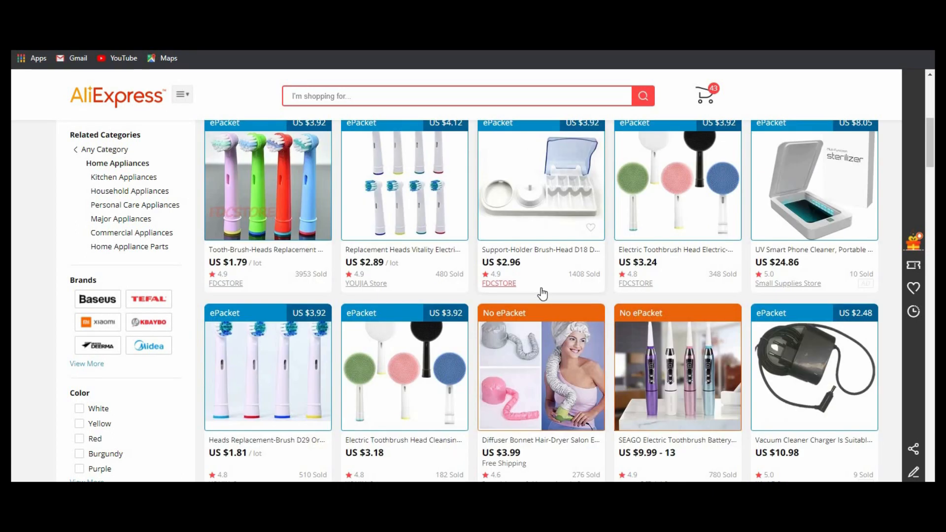
pyautogui.scroll(3, 543, 293)
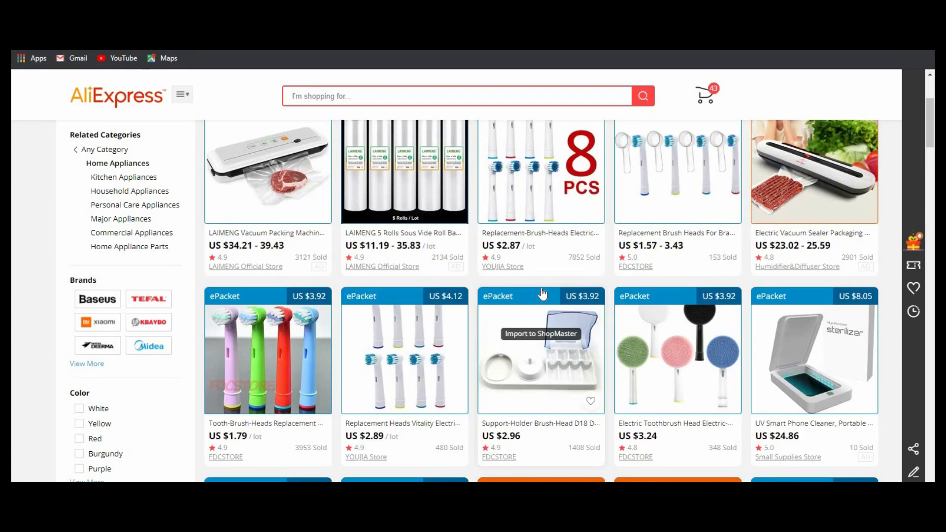
pyautogui.scroll(1, 542, 294)
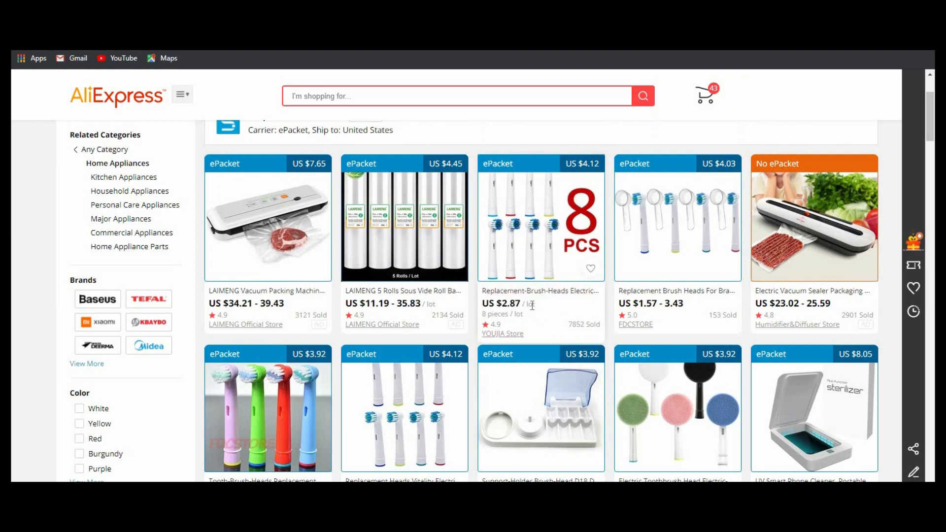
pyautogui.moveTo(530, 210)
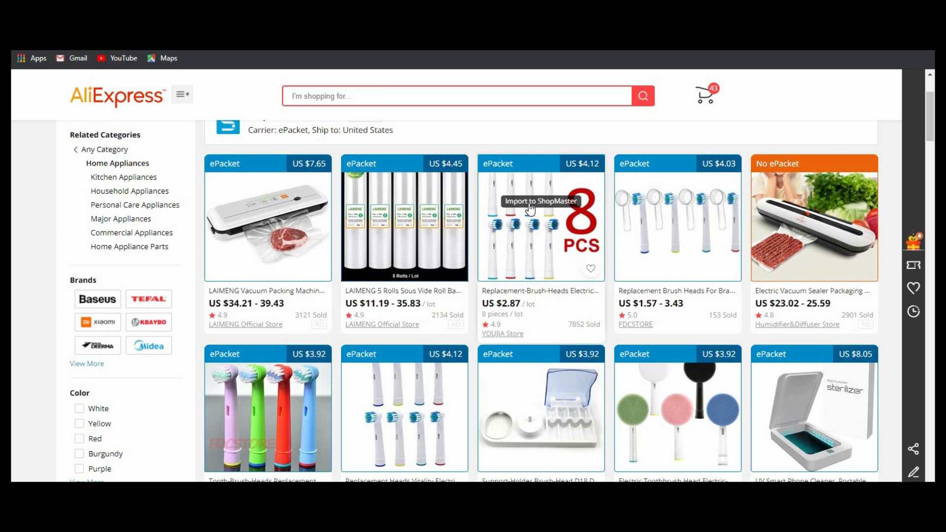
# Open the 8pcs toothbrush replacement heads product and import it into ShopMaster.
pyautogui.click(506, 297)
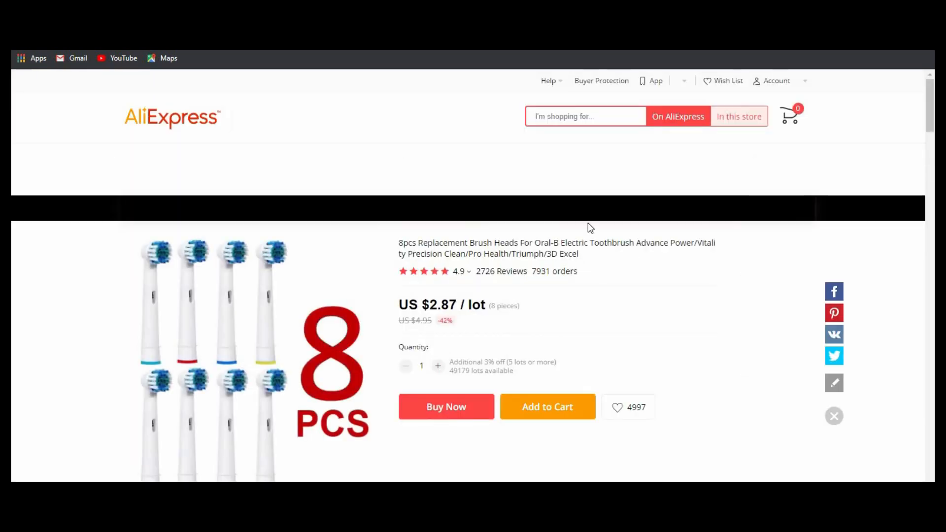
pyautogui.scroll(-5, 587, 223)
pyautogui.scroll(3, 590, 223)
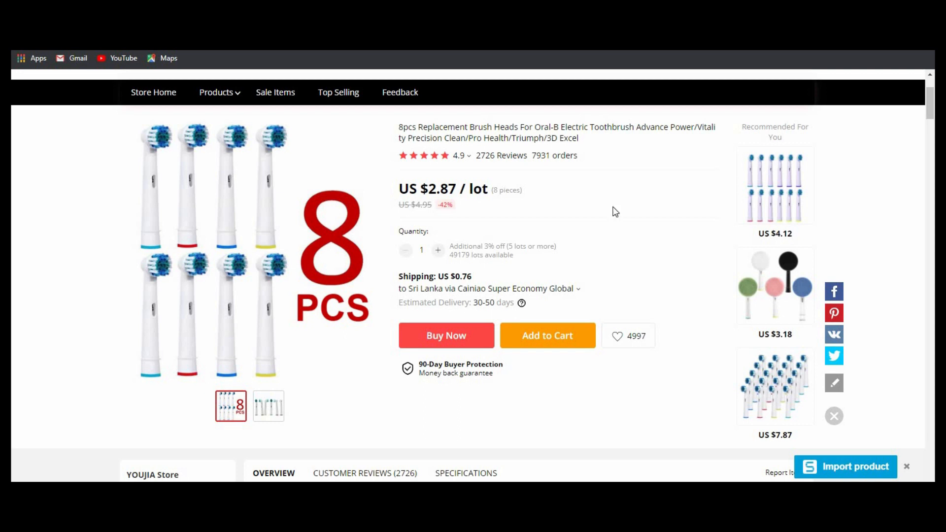
pyautogui.scroll(-15, 581, 210)
pyautogui.scroll(10, 576, 208)
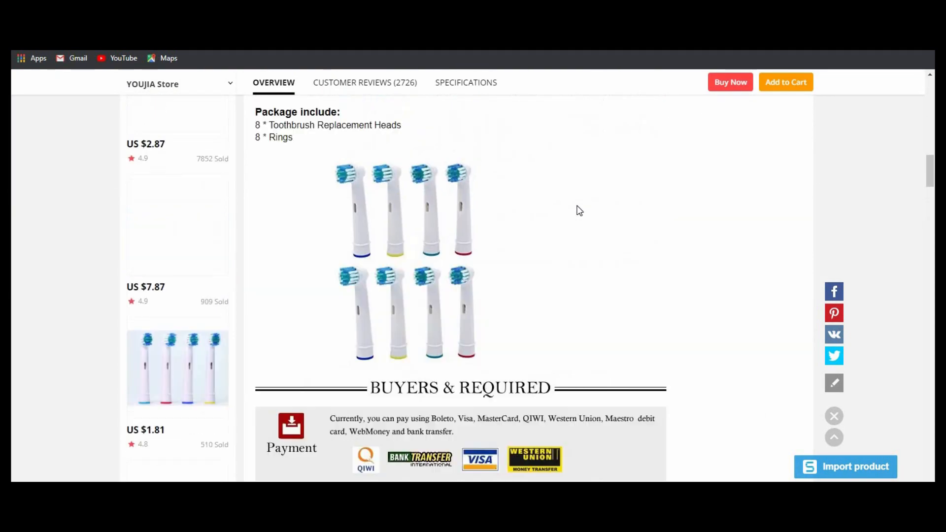
pyautogui.scroll(15, 575, 206)
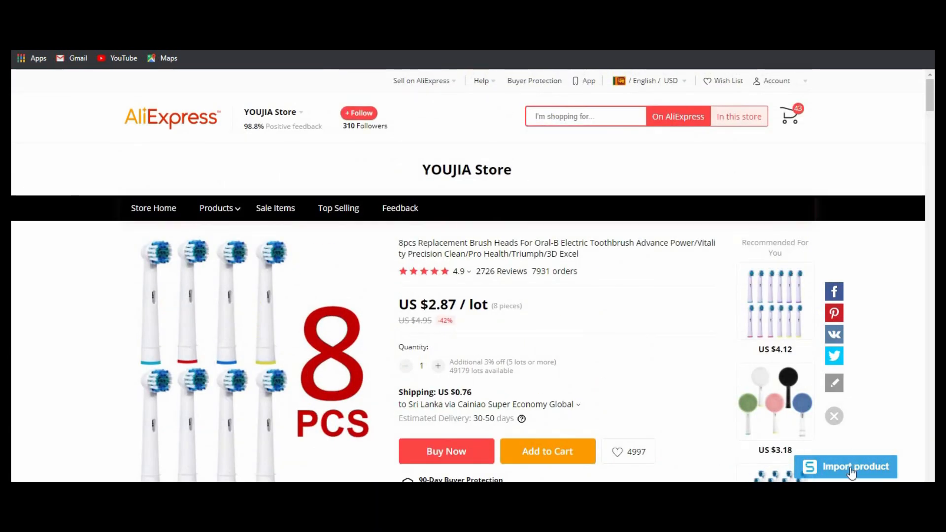
pyautogui.click(851, 473)
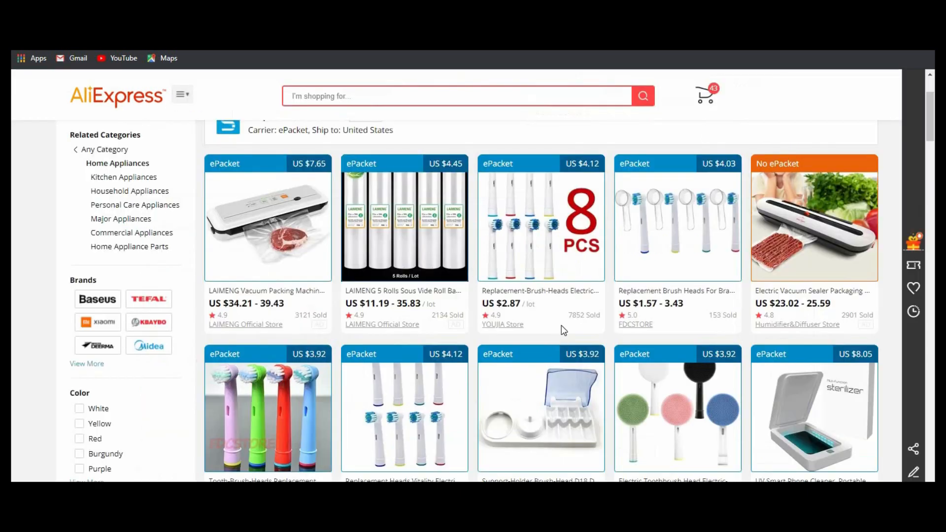
# Import the Diffuser Bonnet Hair-Dryer product into ShopMaster and dismiss the success notice.
pyautogui.scroll(-6, 528, 367)
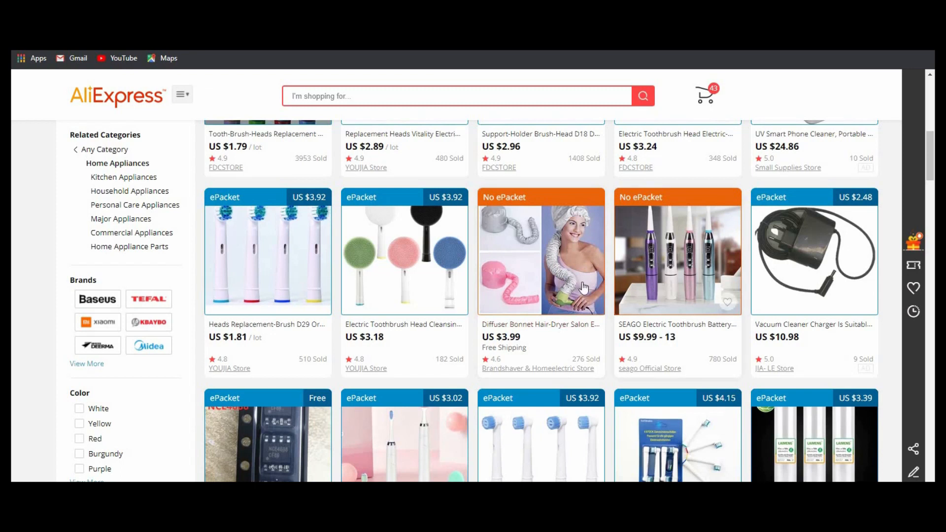
pyautogui.click(535, 238)
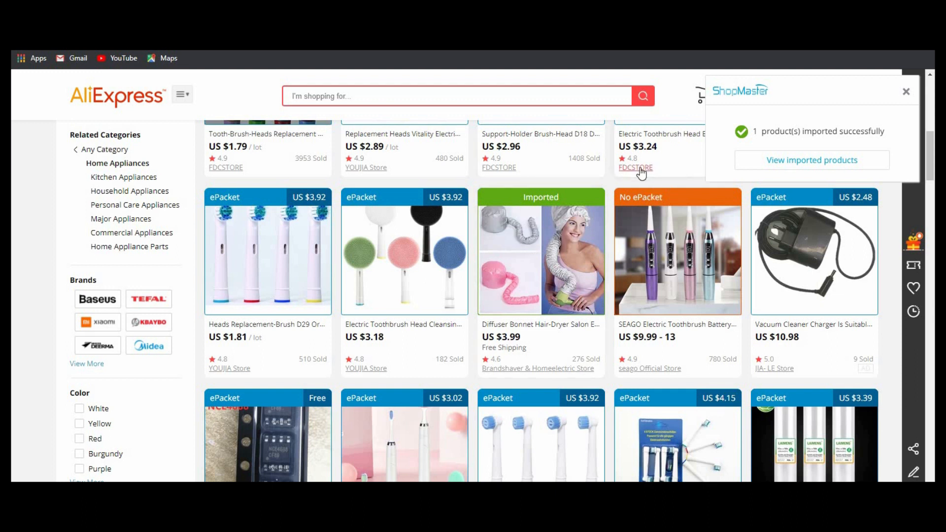
pyautogui.scroll(-5, 685, 169)
pyautogui.click(906, 92)
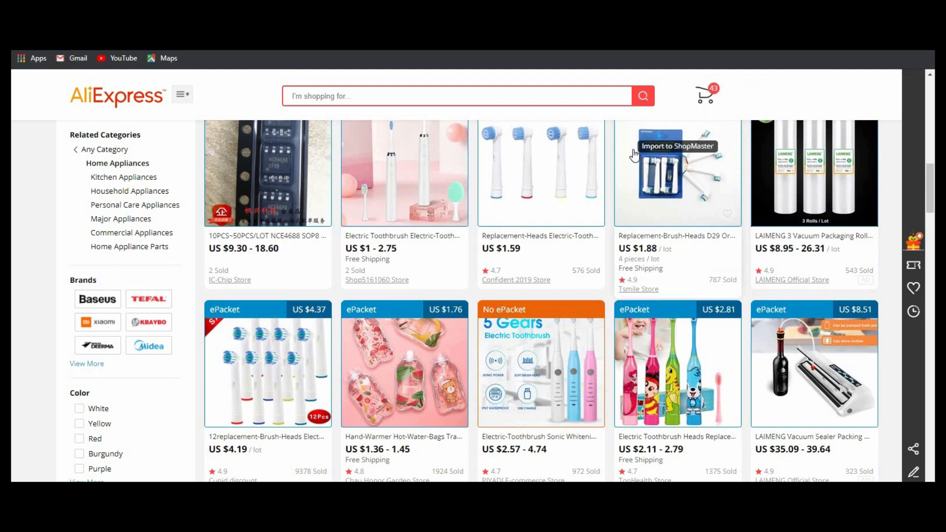
pyautogui.scroll(-5, 677, 158)
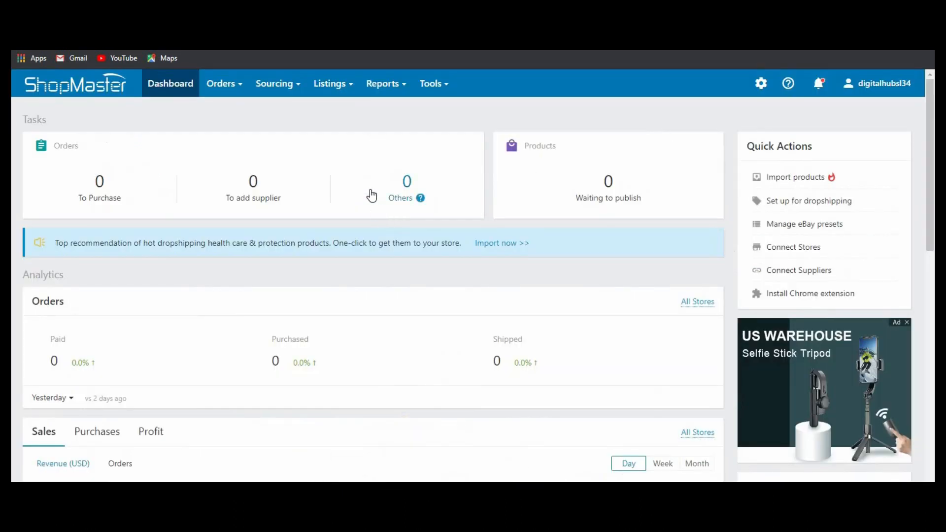
# Open Sourcing > Import List and scroll to the hair-dryer bonnet and brush heads rows.
pyautogui.click(272, 89)
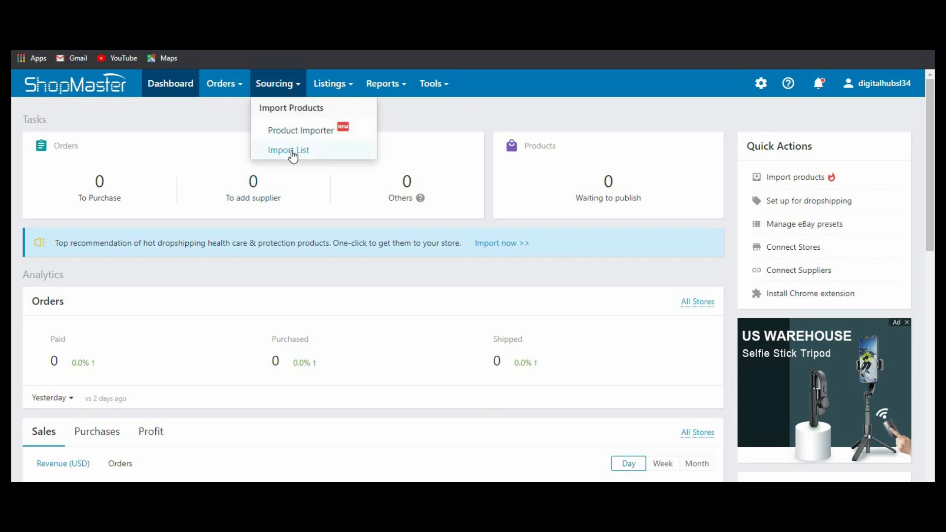
pyautogui.click(293, 151)
pyautogui.scroll(-4, 386, 186)
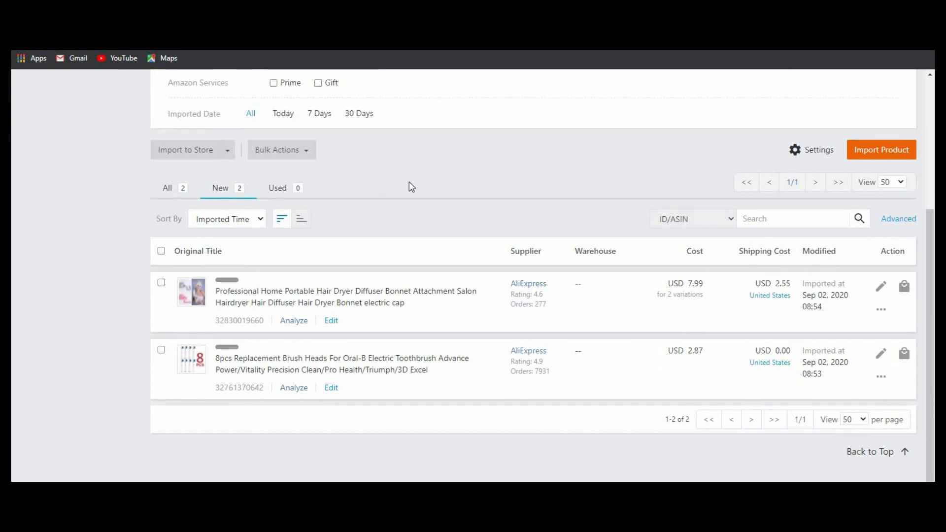
pyautogui.scroll(-1, 409, 182)
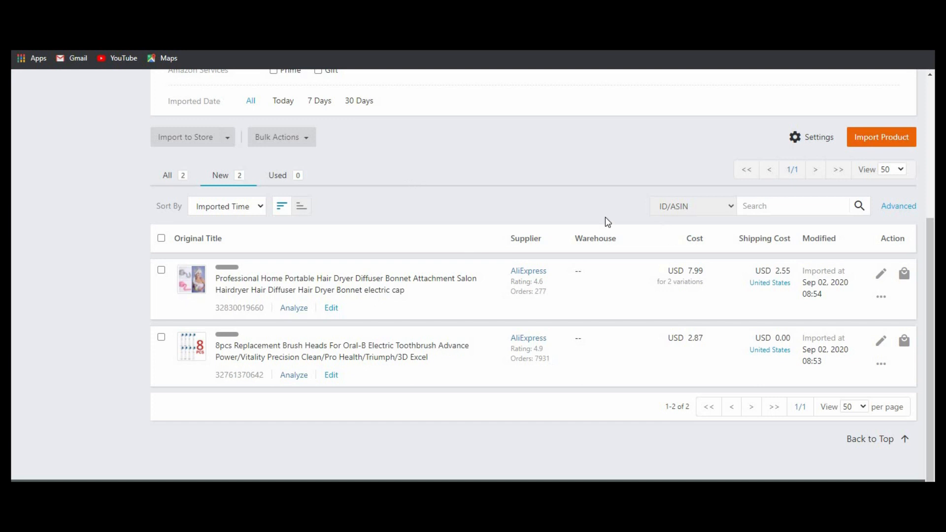
pyautogui.scroll(1, 461, 241)
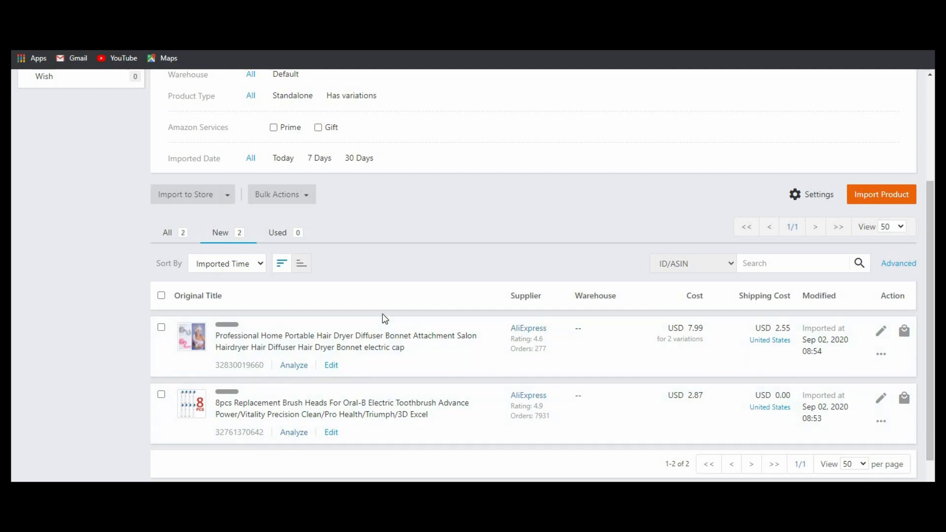
# Select the hair-dryer bonnet and brush heads, create Wish drafts, and view Draft Listings.
pyautogui.click(162, 327)
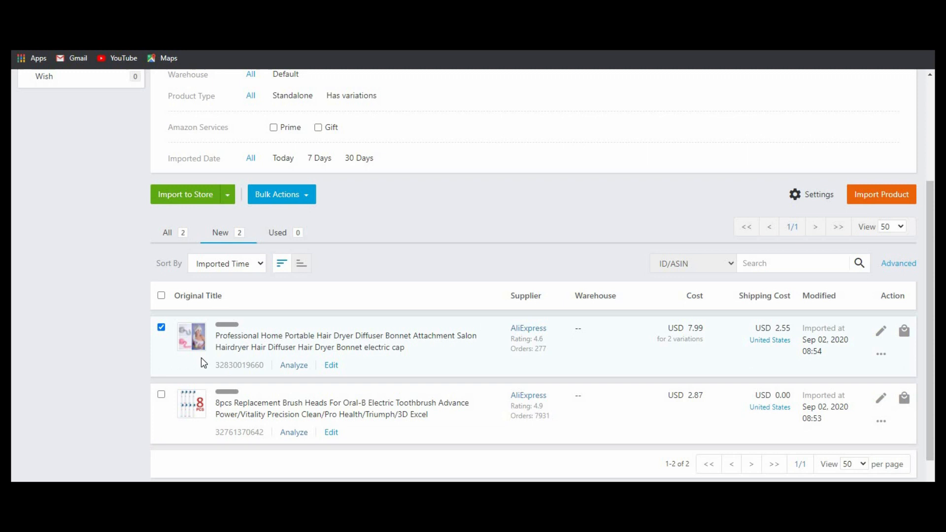
pyautogui.click(161, 395)
pyautogui.click(200, 201)
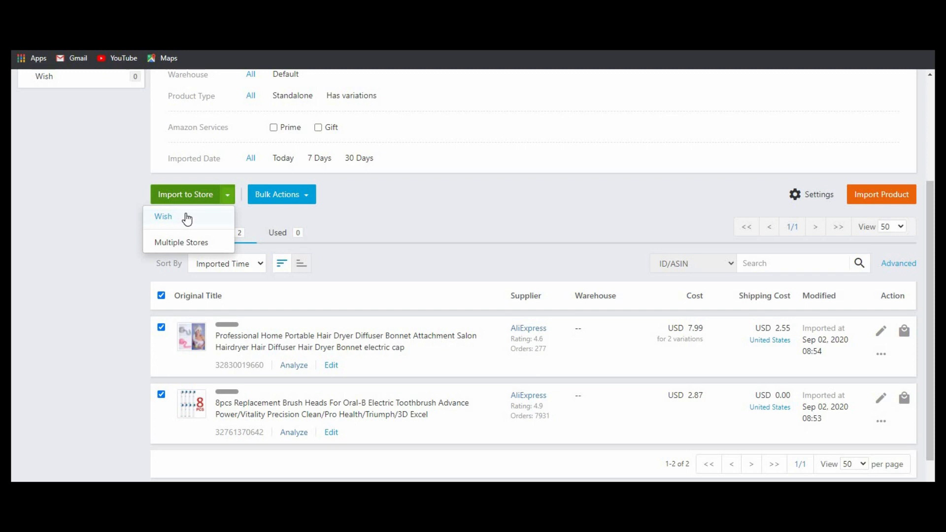
pyautogui.click(188, 219)
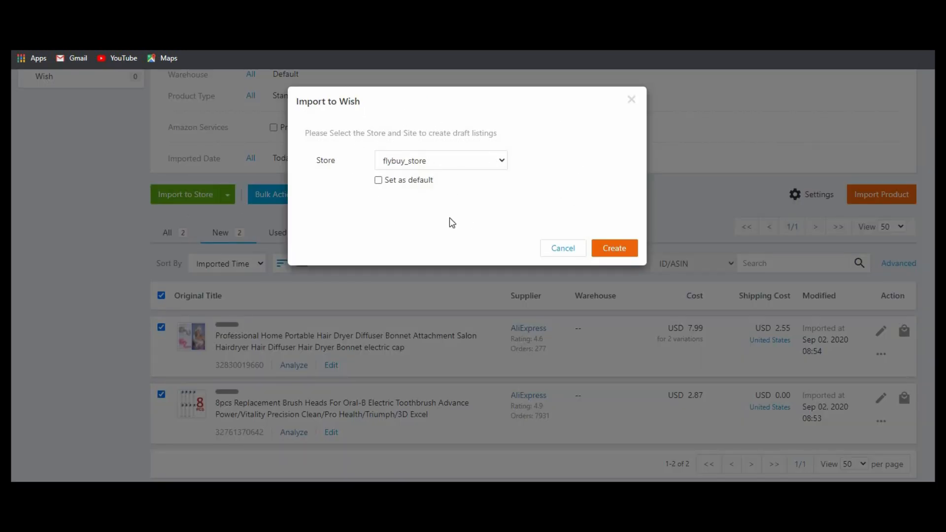
pyautogui.click(626, 249)
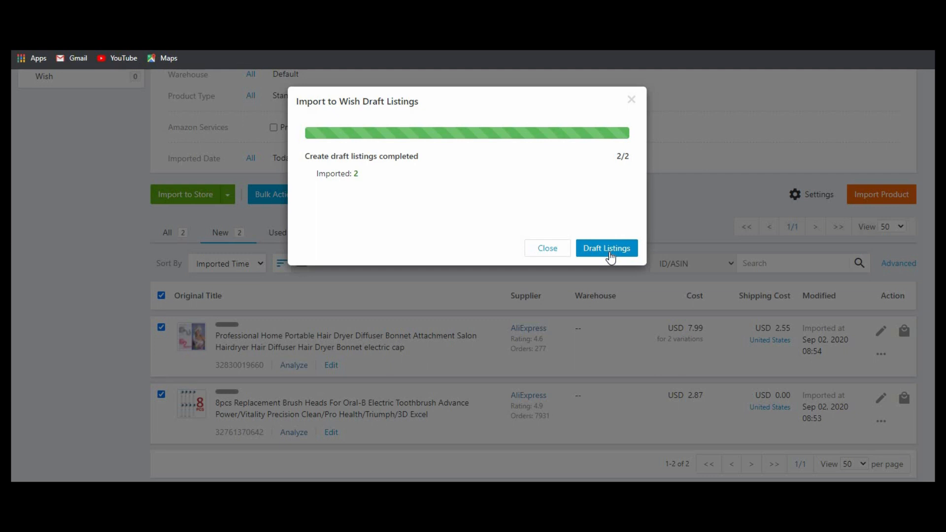
pyautogui.click(609, 254)
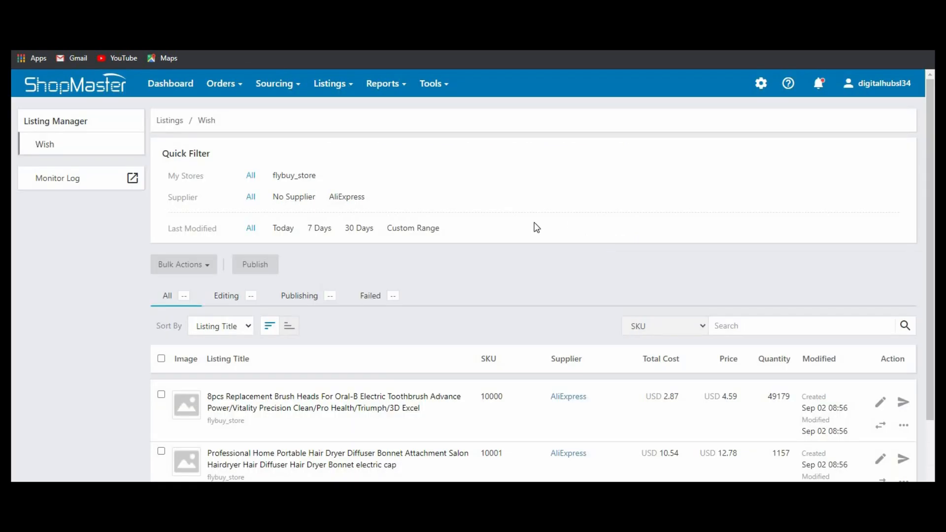
pyautogui.scroll(-1, 540, 224)
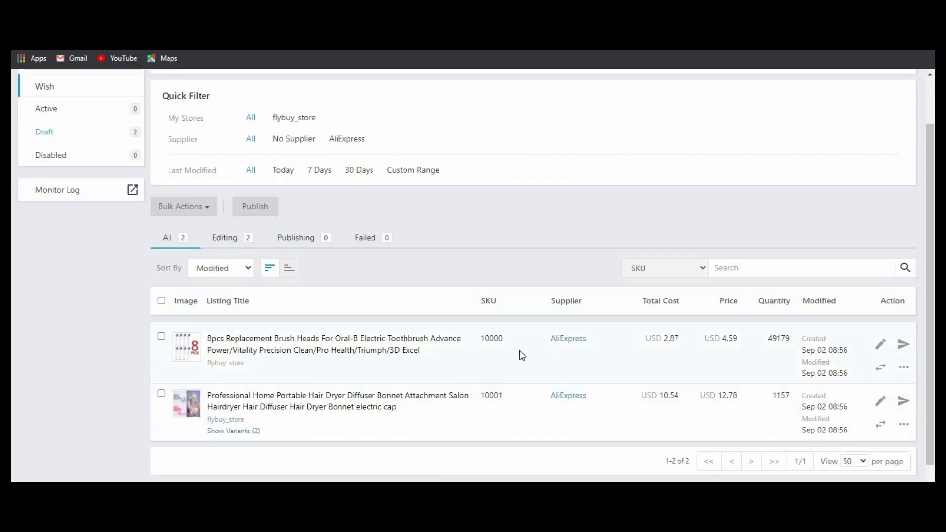
pyautogui.click(249, 269)
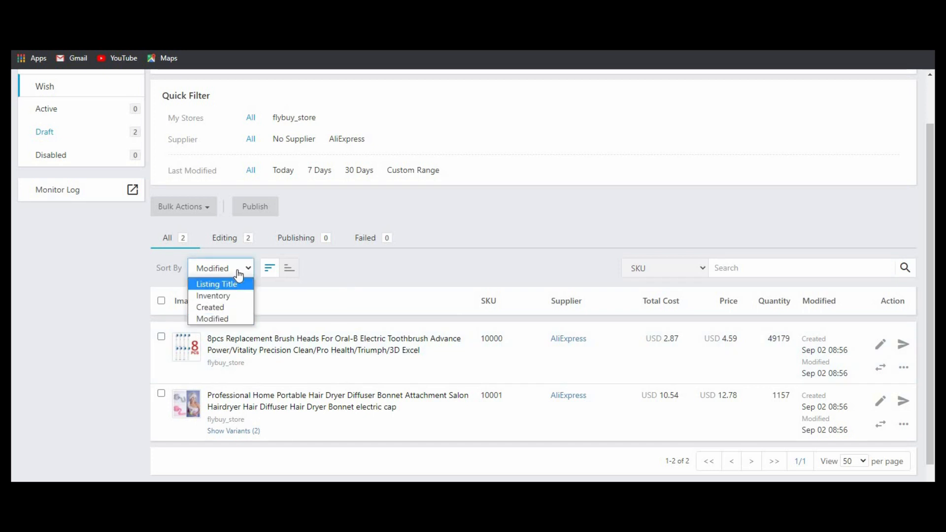
pyautogui.click(238, 270)
pyautogui.click(207, 205)
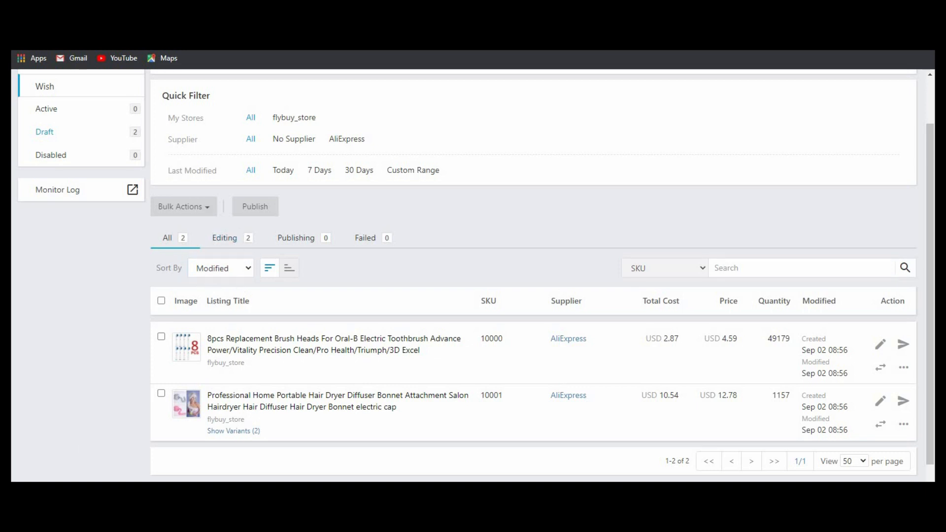
pyautogui.scroll(-1, 441, 409)
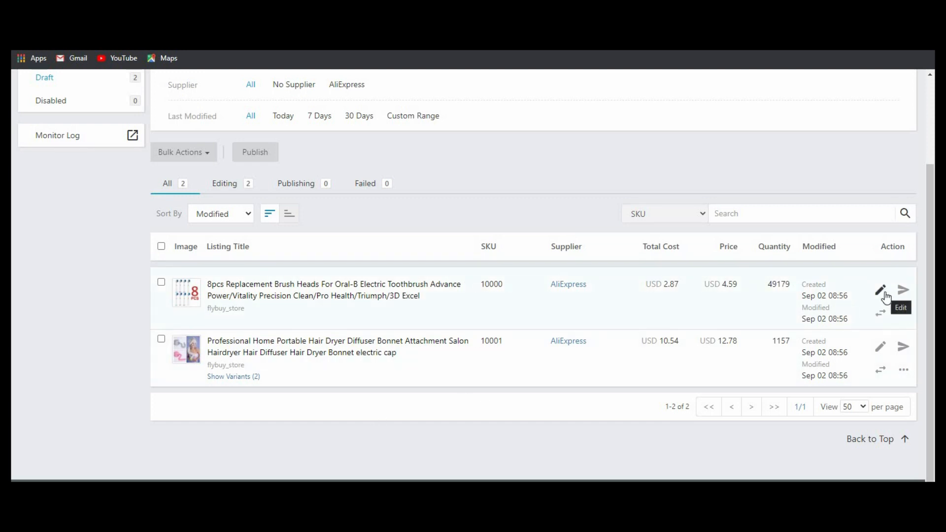
pyautogui.click(355, 299)
pyautogui.scroll(-1, 422, 251)
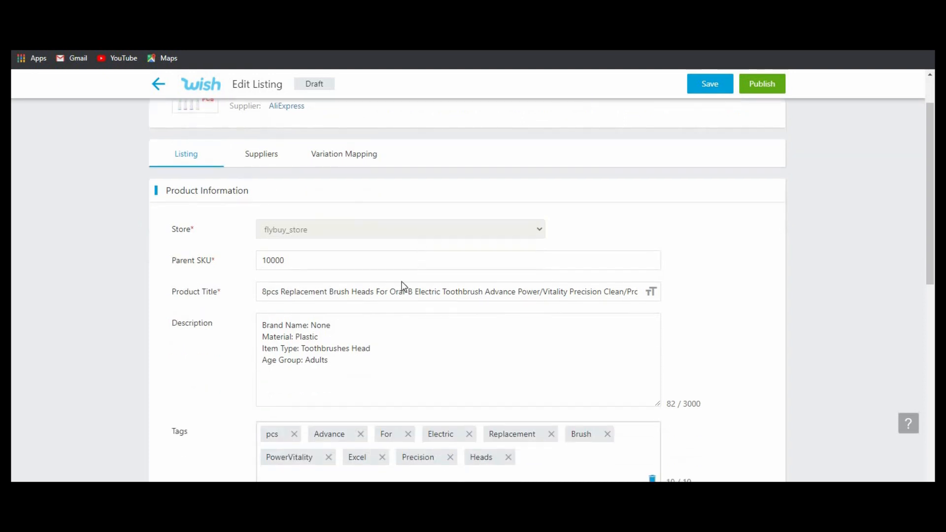
pyautogui.scroll(-3, 349, 224)
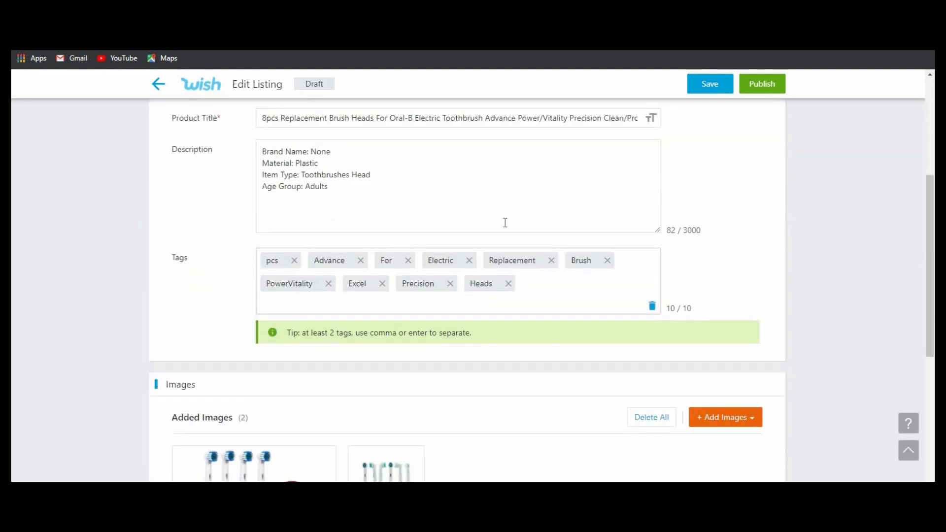
pyautogui.scroll(4, 505, 223)
pyautogui.scroll(-4, 505, 223)
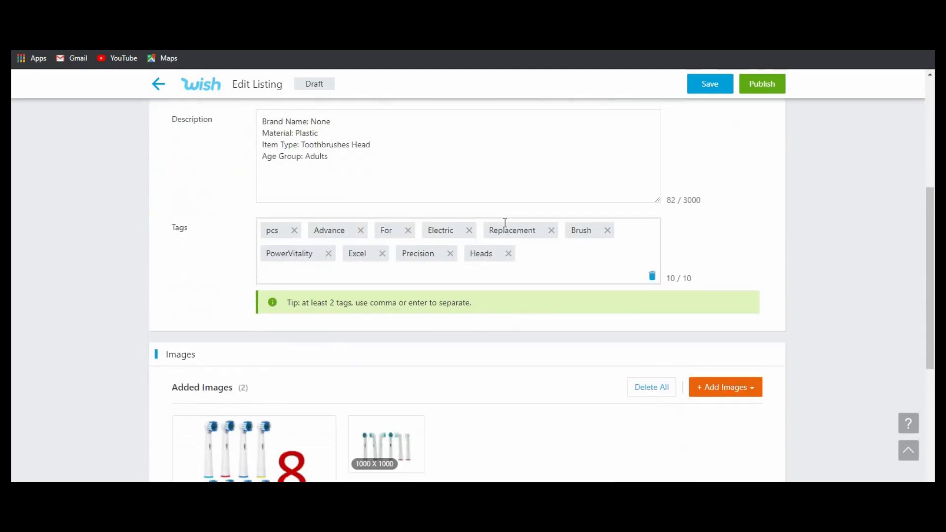
pyautogui.scroll(-4, 505, 222)
pyautogui.scroll(8, 505, 224)
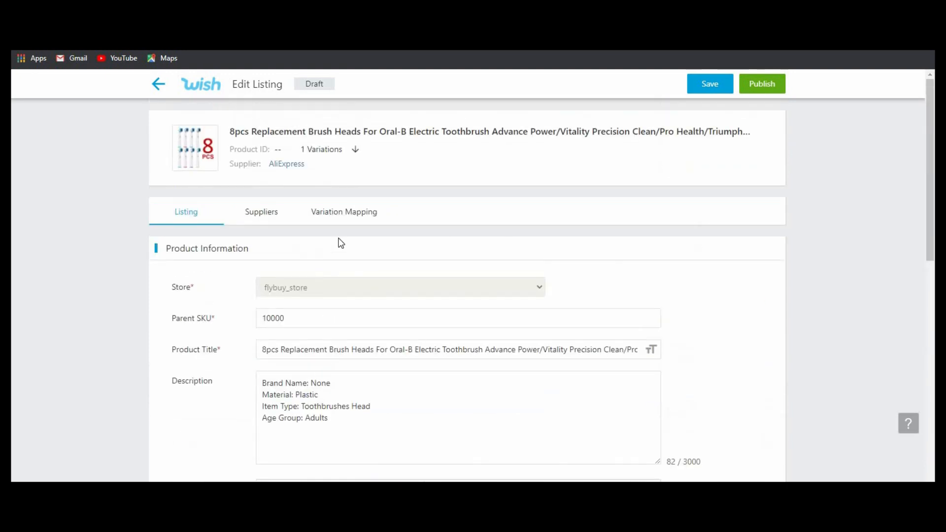
pyautogui.scroll(-8, 420, 240)
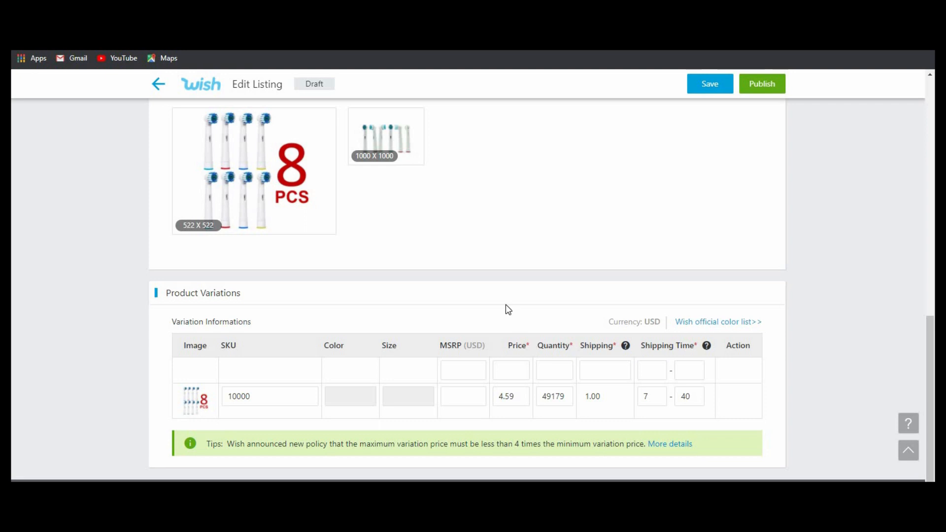
pyautogui.scroll(7, 507, 308)
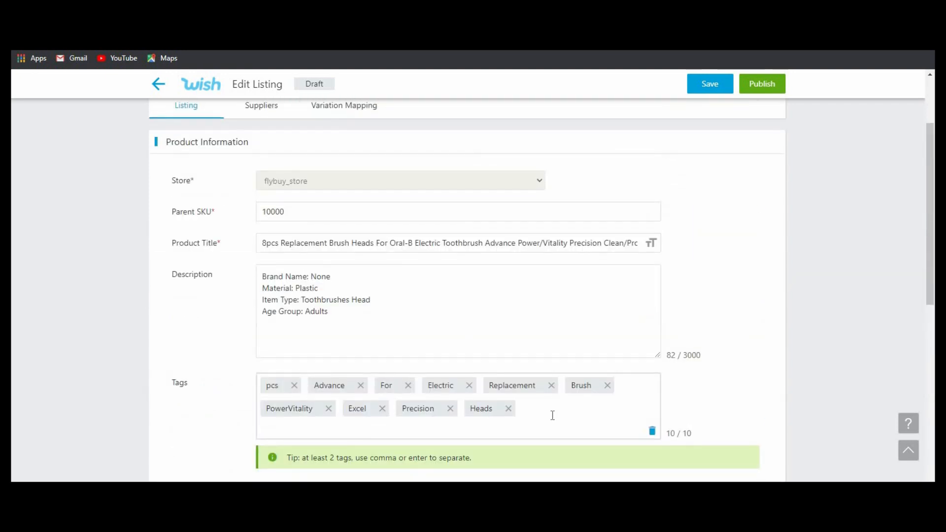
pyautogui.click(492, 423)
pyautogui.click(424, 298)
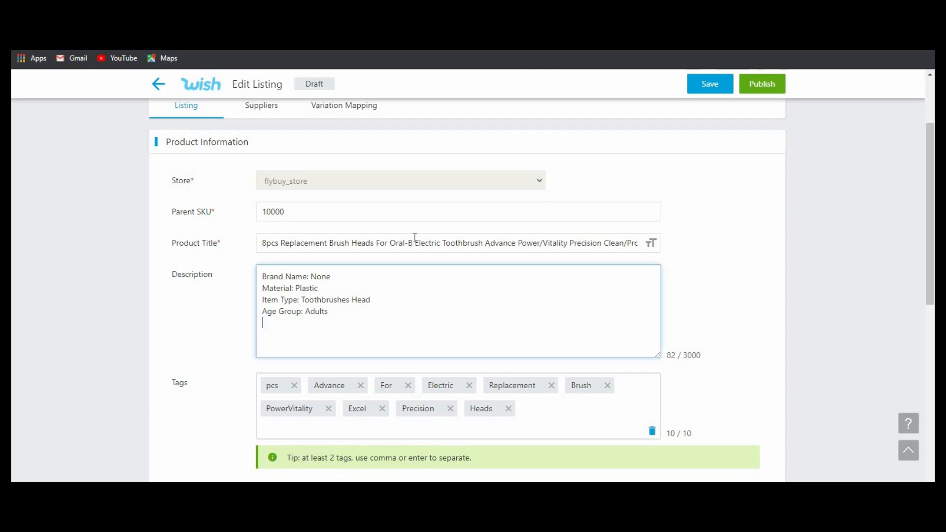
pyautogui.click(530, 243)
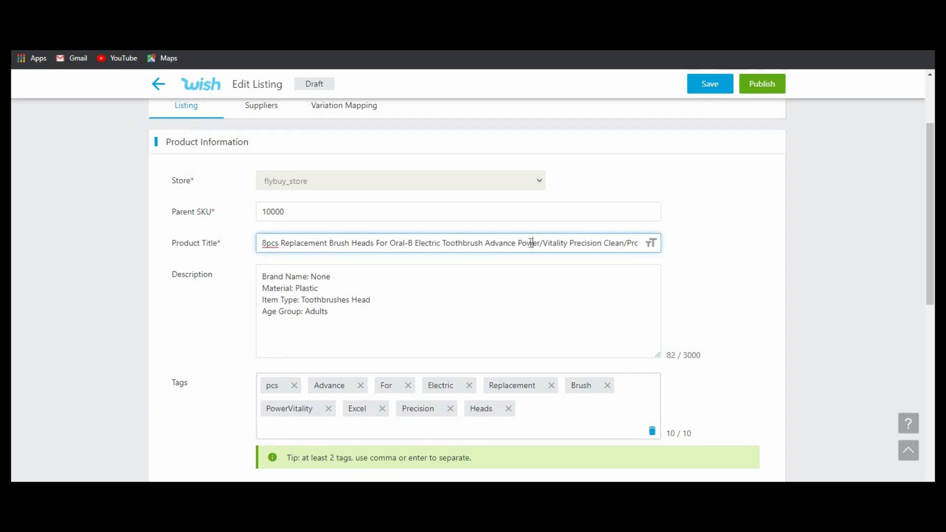
pyautogui.press('Right')
pyautogui.press('Right')
pyautogui.press('Right')
pyautogui.press('Right')
pyautogui.press('Right')
pyautogui.press('Right')
pyautogui.press('Right')
pyautogui.press('Right')
pyautogui.press('Right')
pyautogui.press('Right')
pyautogui.press('Right')
pyautogui.press('Right')
pyautogui.press('Right')
pyautogui.press('Right')
pyautogui.press('Right')
pyautogui.press('Right')
pyautogui.press('Right')
pyautogui.press('Right')
pyautogui.press('Right')
pyautogui.press('Right')
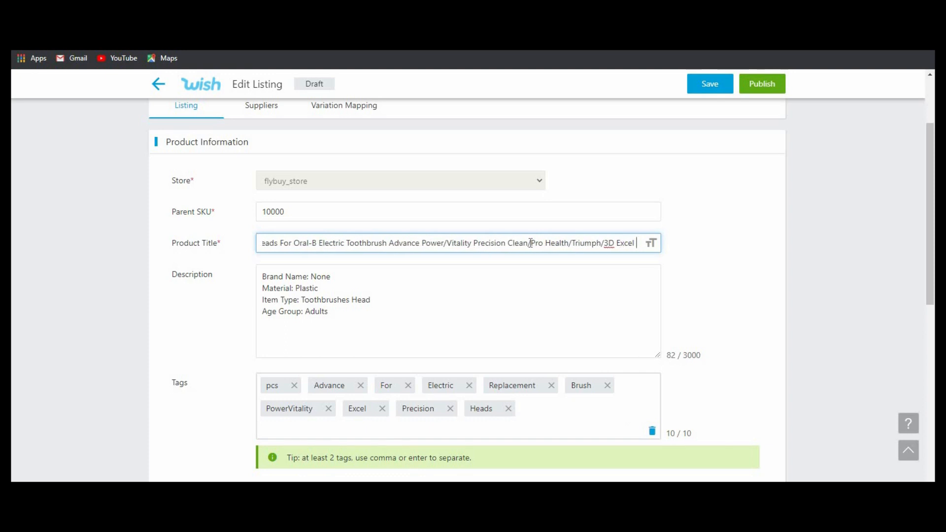
pyautogui.scroll(-7, 608, 241)
pyautogui.scroll(9, 609, 241)
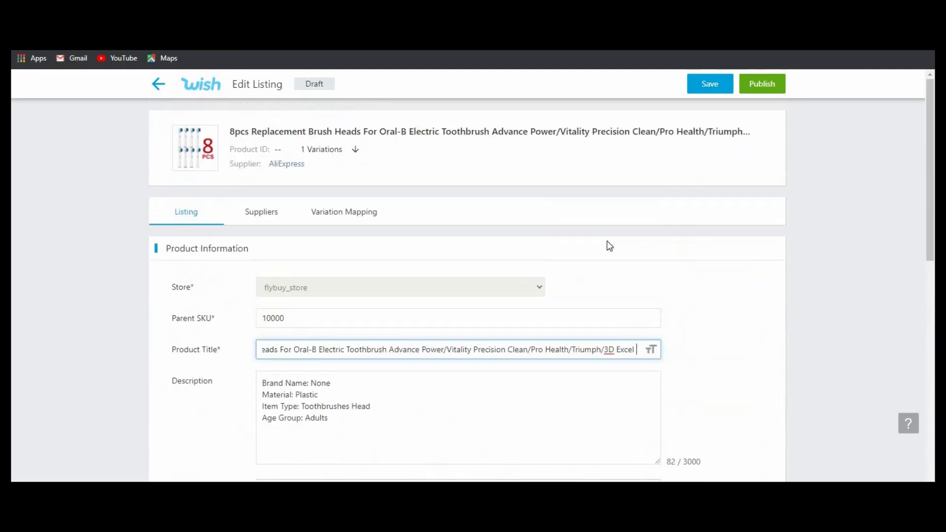
pyautogui.scroll(-7, 625, 236)
pyautogui.scroll(8, 640, 227)
pyautogui.click(158, 90)
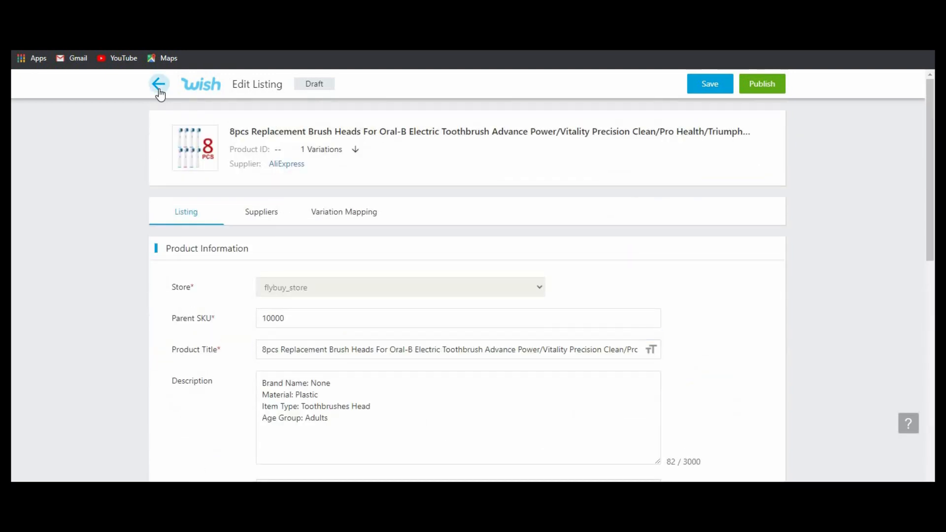
pyautogui.click(159, 90)
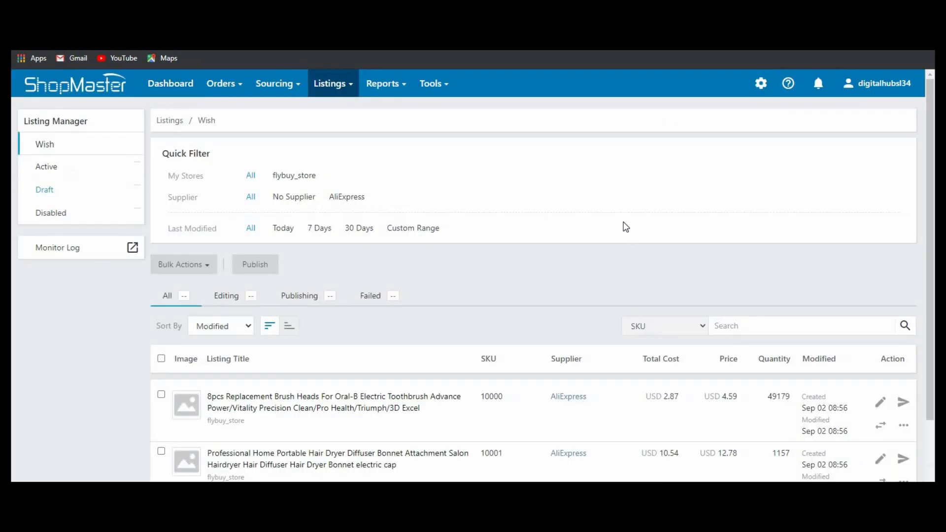
# Publish the toothbrush-heads draft to Wish, skip the review popup, and close the 1/1 results.
pyautogui.scroll(-3, 623, 227)
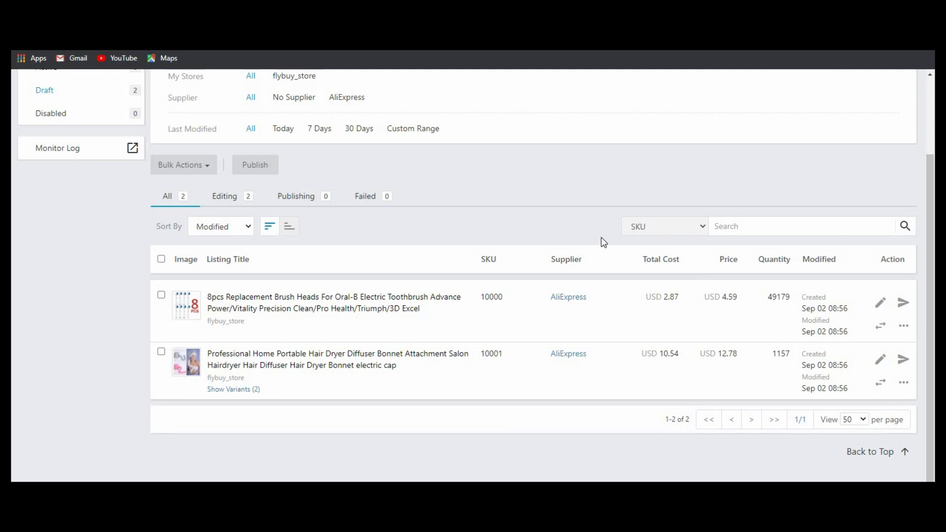
pyautogui.scroll(1, 582, 240)
pyautogui.scroll(2, 582, 241)
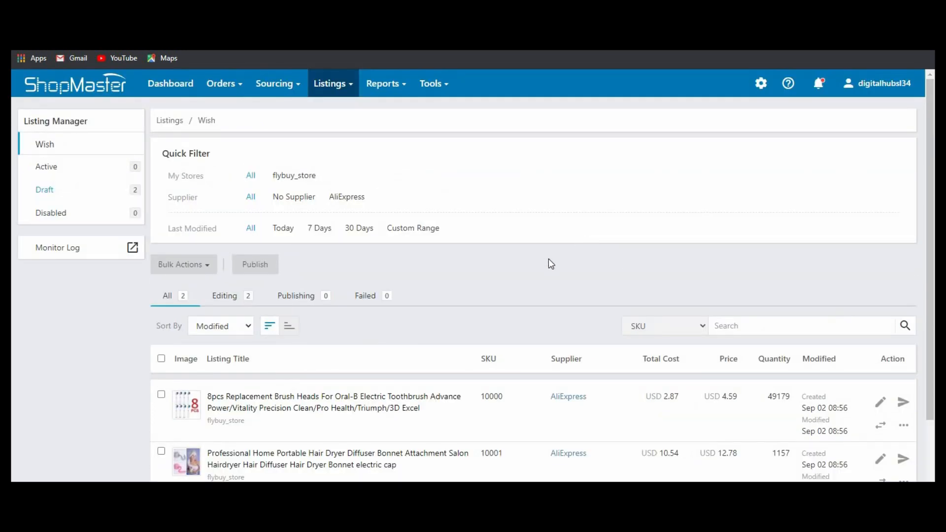
pyautogui.scroll(-1, 496, 212)
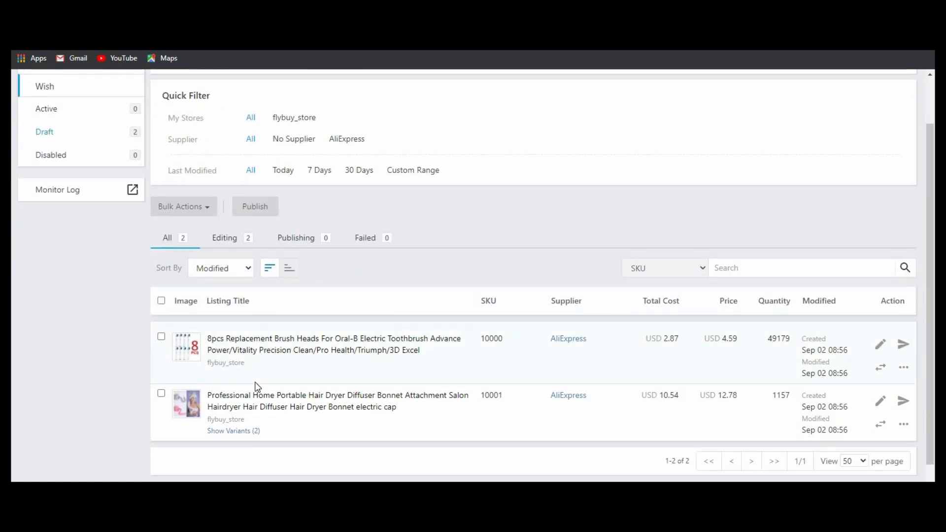
pyautogui.click(161, 337)
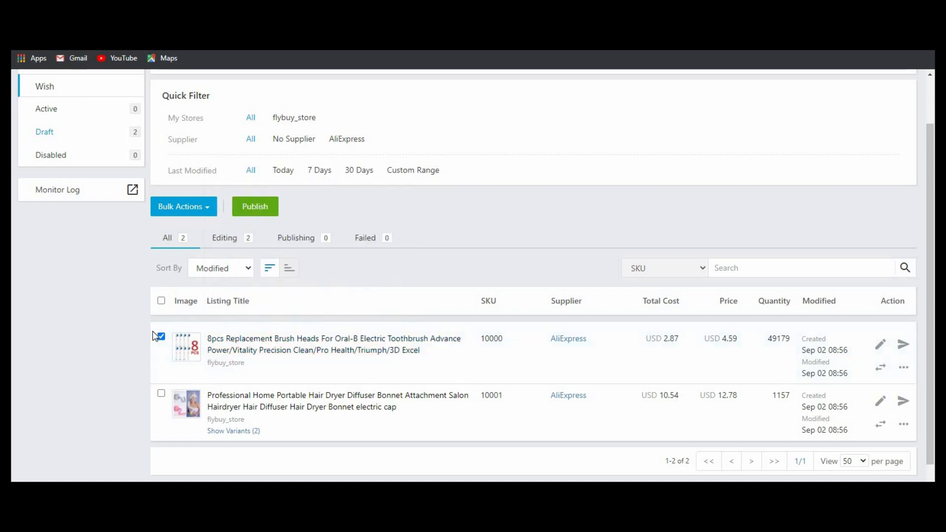
pyautogui.click(264, 209)
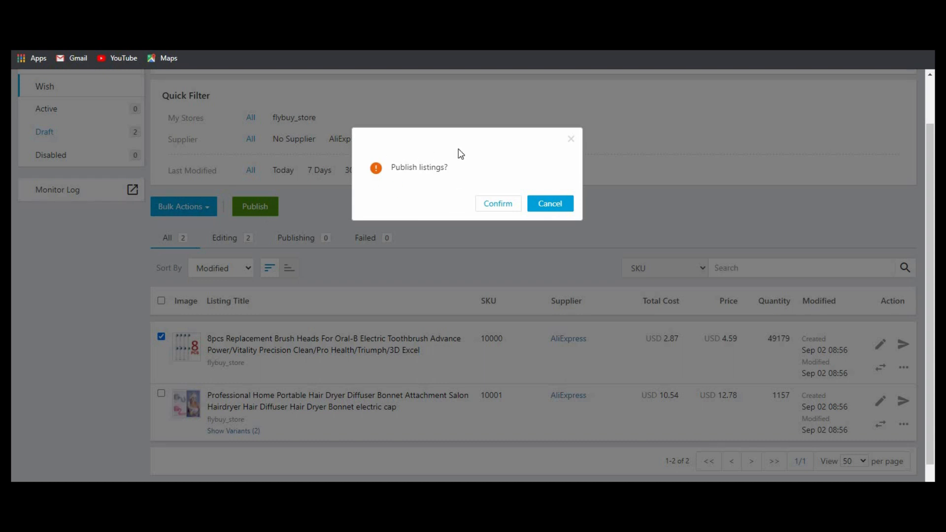
pyautogui.click(491, 205)
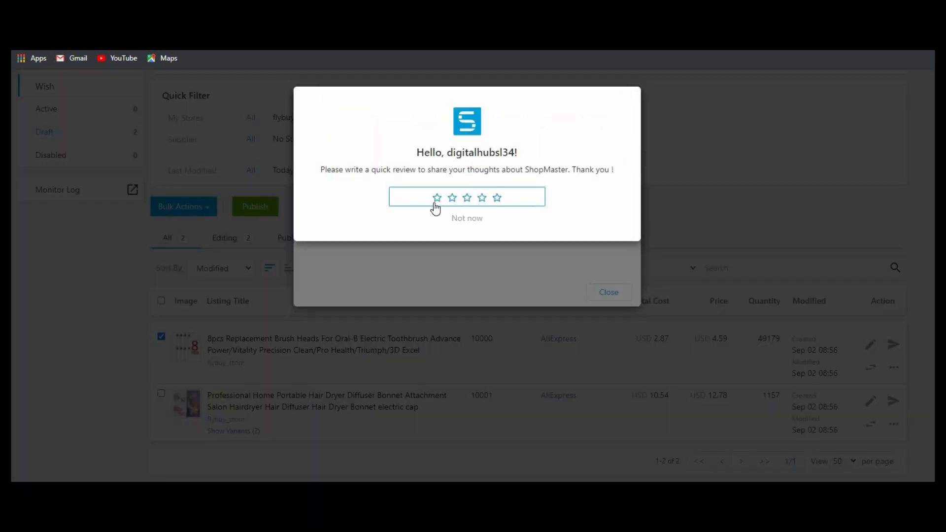
pyautogui.click(470, 219)
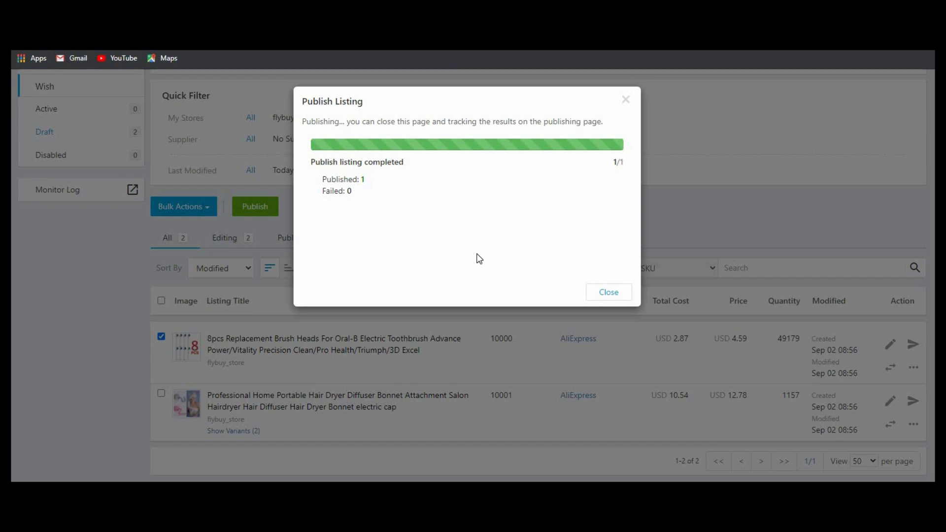
pyautogui.click(606, 294)
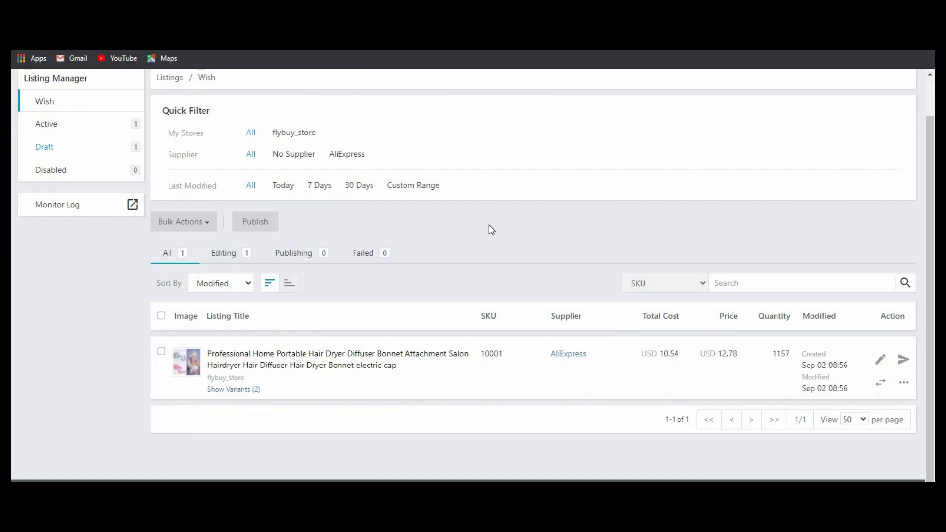
# View the Active Wish listings, where the brush heads listing shows Pending status.
pyautogui.scroll(1, 476, 235)
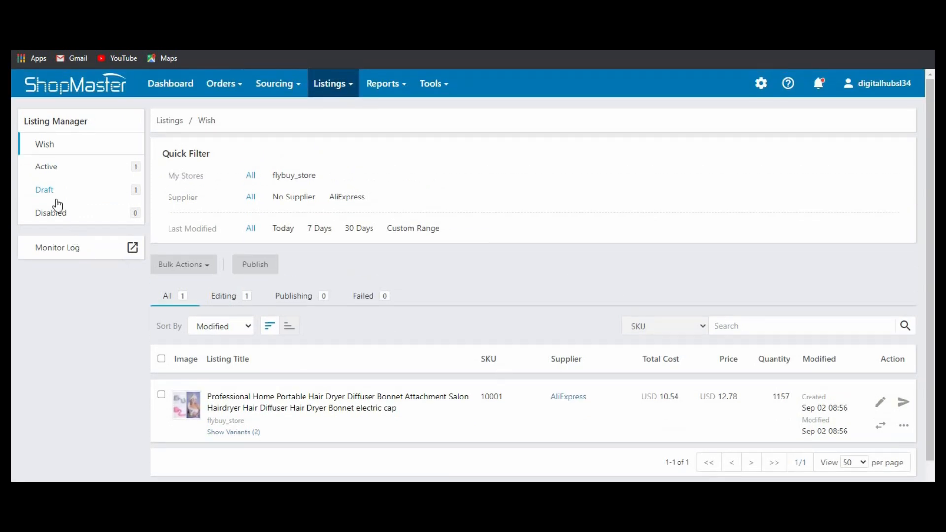
pyautogui.click(54, 169)
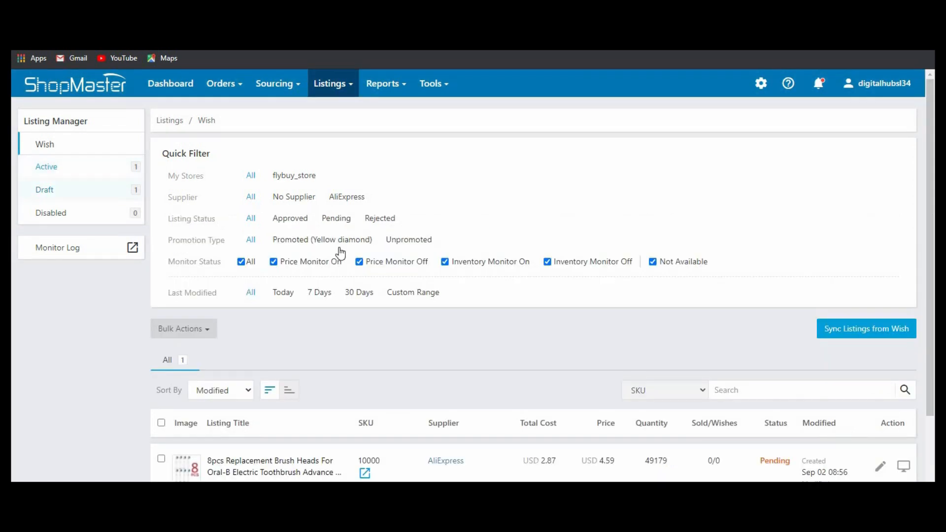
pyautogui.scroll(-2, 315, 296)
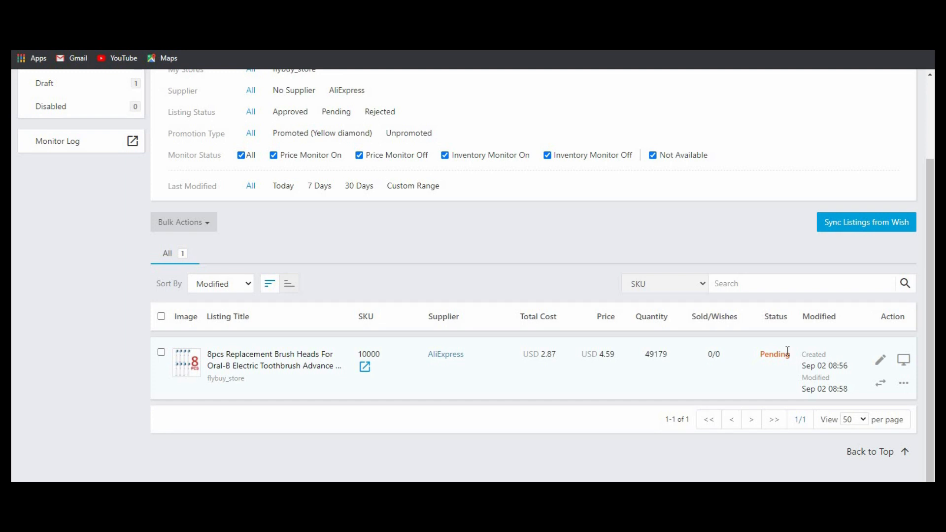
pyautogui.scroll(2, 482, 251)
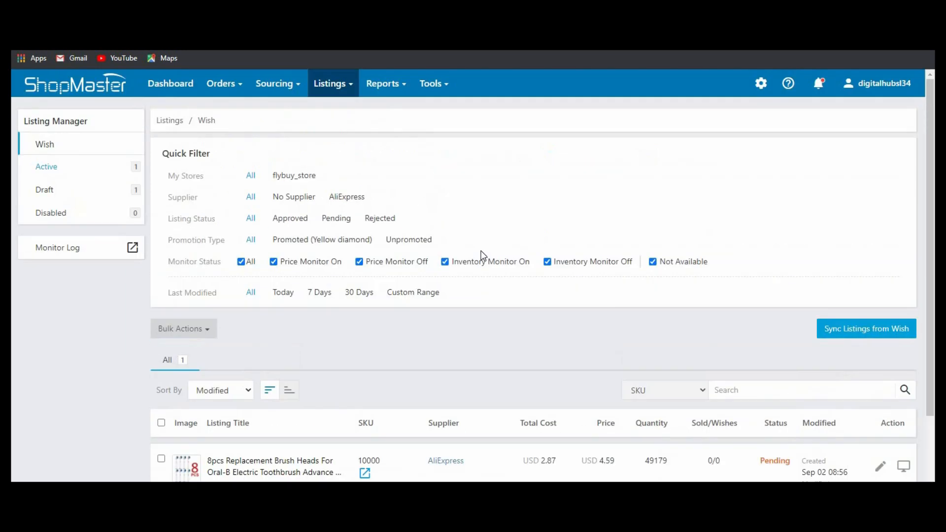
pyautogui.scroll(-2, 349, 255)
pyautogui.scroll(2, 350, 256)
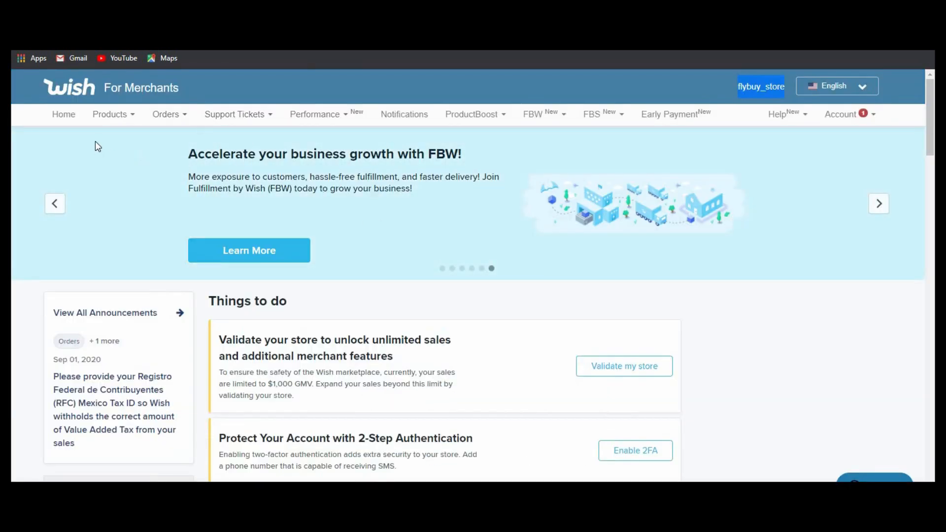
# List all store products via Products > View All Products, showing brush heads at 4.59 USD.
pyautogui.click(128, 118)
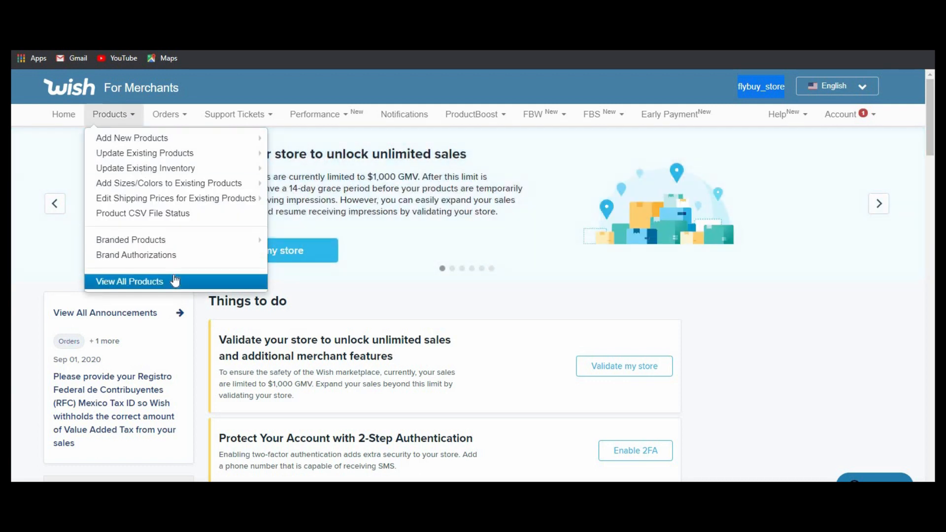
pyautogui.click(175, 280)
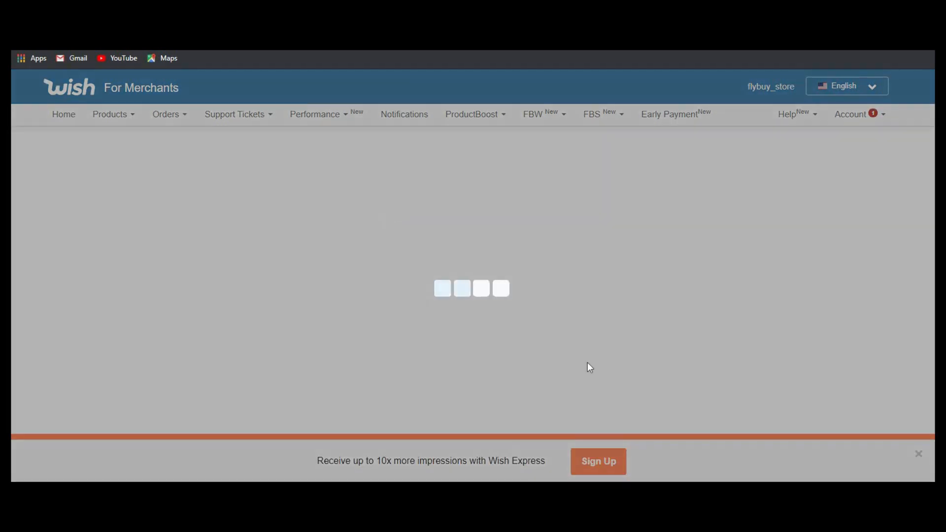
pyautogui.scroll(-5, 542, 258)
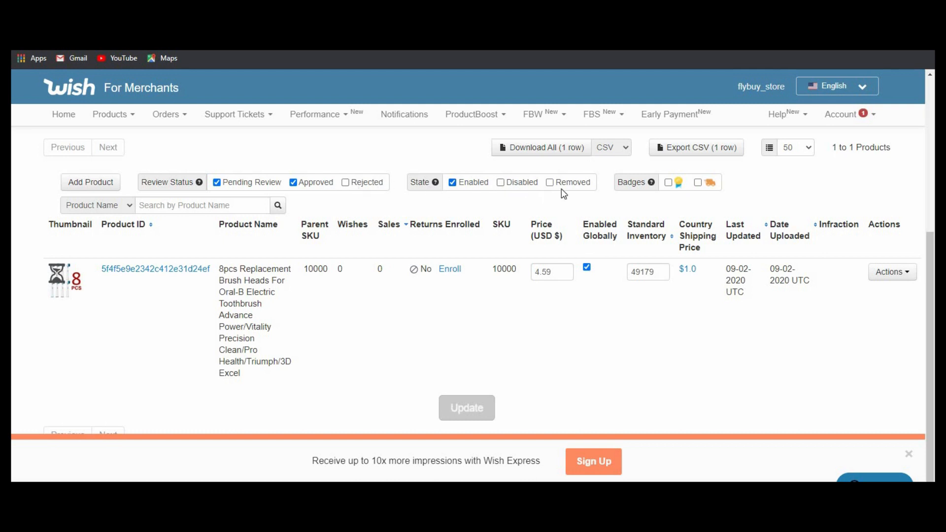
# Open the Actions menu on the brush heads product row.
pyautogui.moveTo(58, 284)
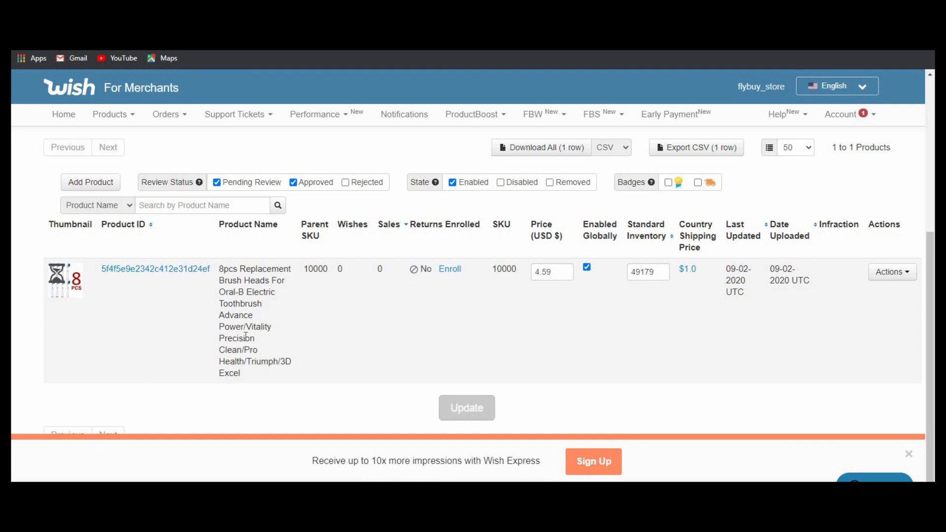
pyautogui.click(903, 273)
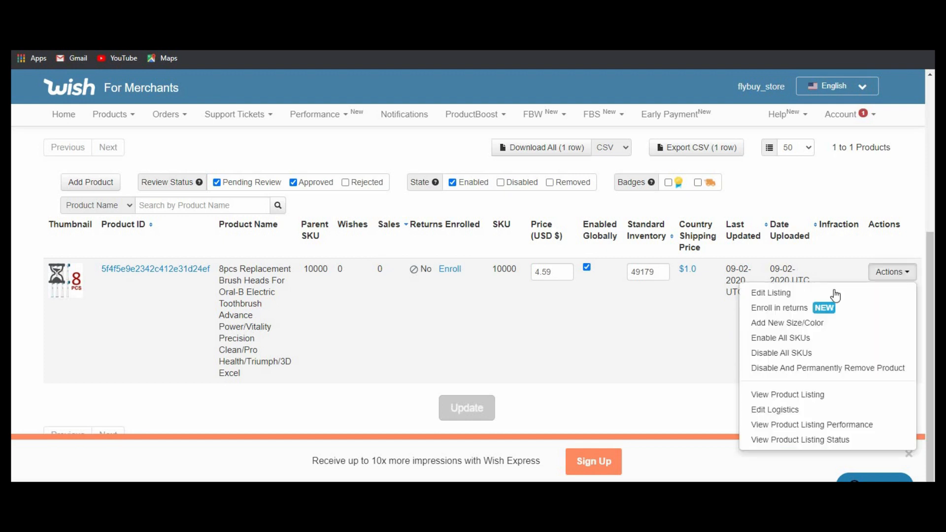
pyautogui.click(785, 444)
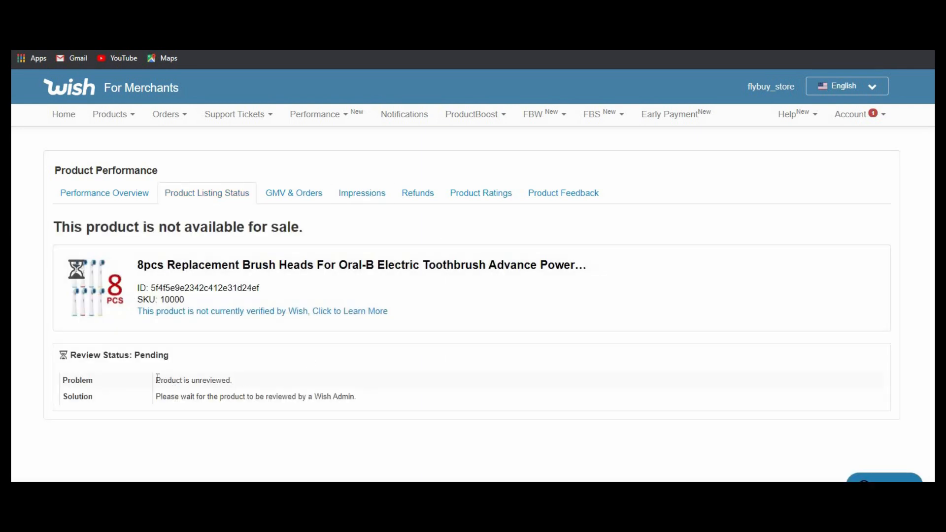
pyautogui.moveTo(158, 379); pyautogui.dragTo(244, 387)
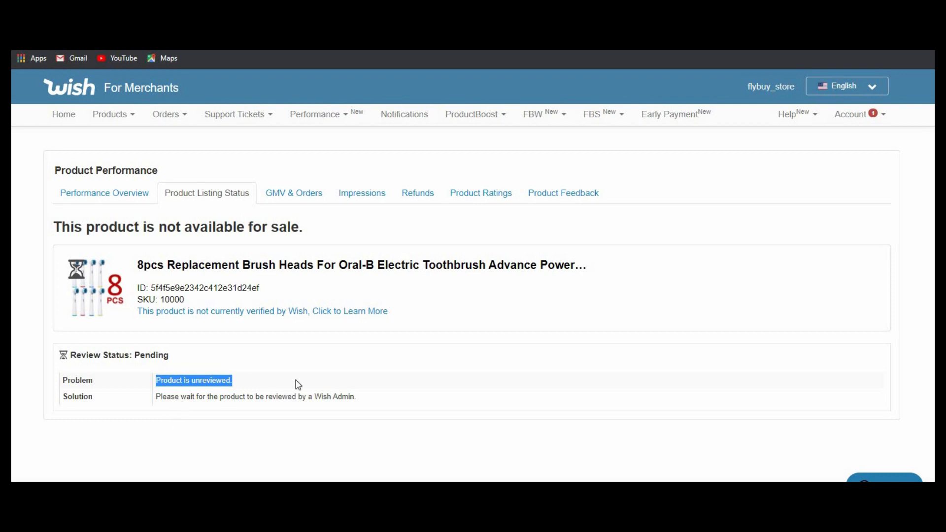
pyautogui.moveTo(355, 393); pyautogui.dragTo(290, 408)
pyautogui.click(377, 409)
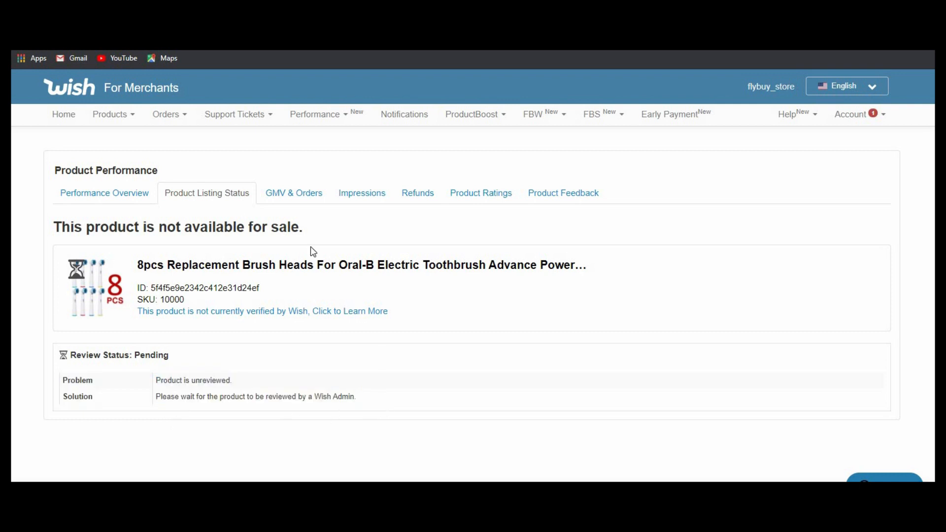
pyautogui.click(306, 25)
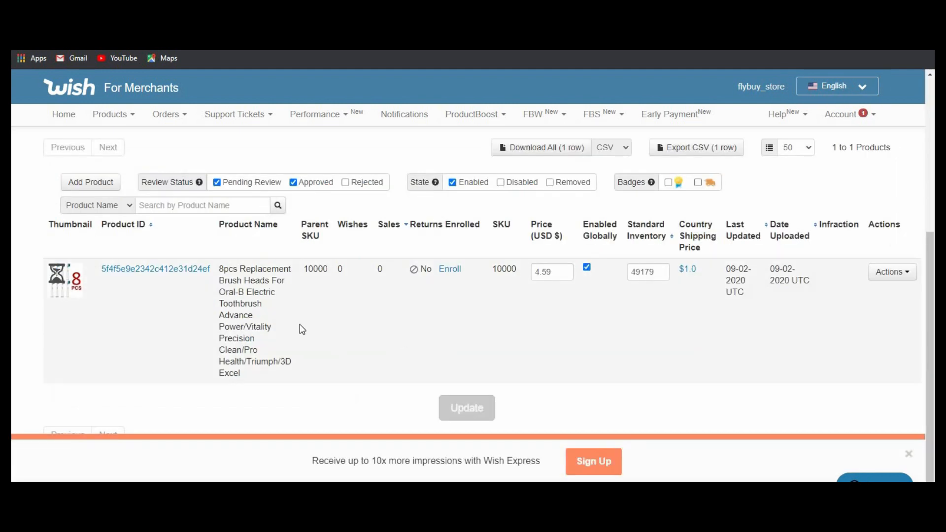
# Uncheck Pending Review so only Approved products are listed, which shows none.
pyautogui.click(185, 269)
pyautogui.scroll(2, 310, 280)
pyautogui.scroll(3, 340, 206)
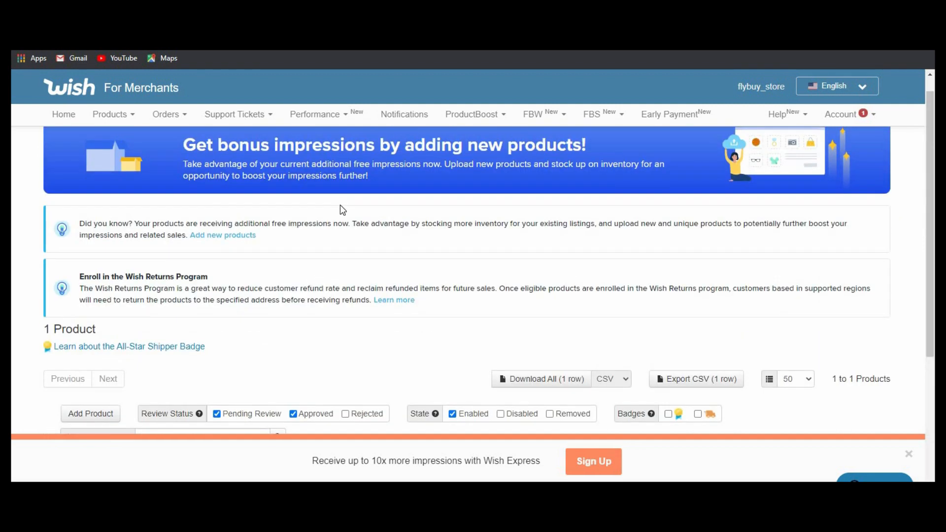
pyautogui.scroll(-5, 340, 205)
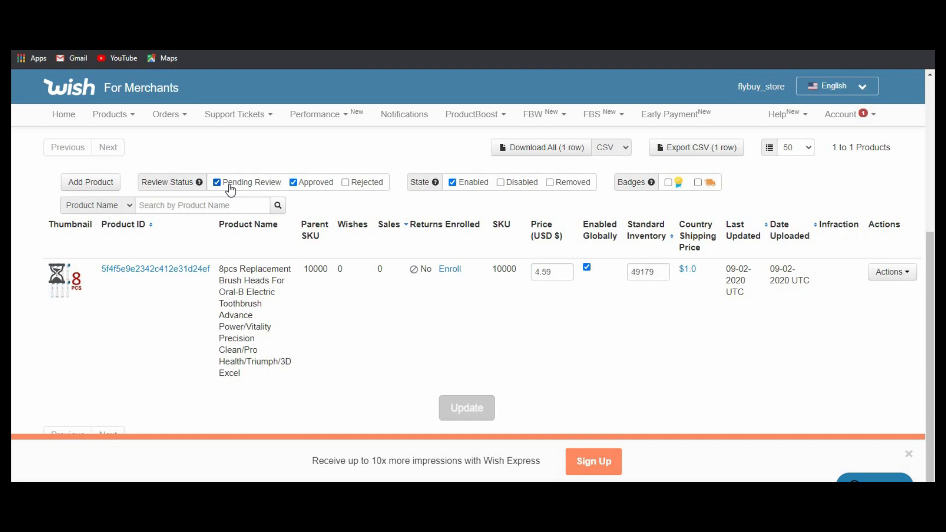
pyautogui.click(231, 188)
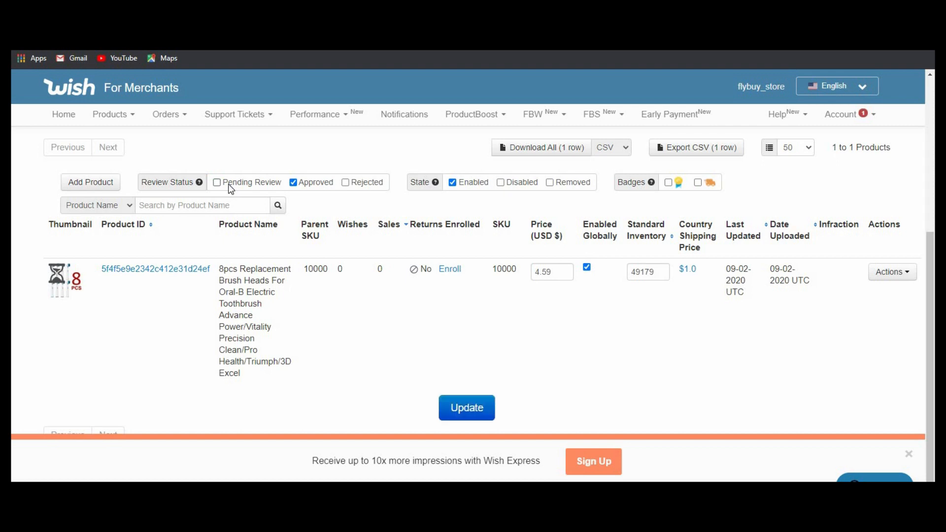
pyautogui.scroll(-1, 296, 217)
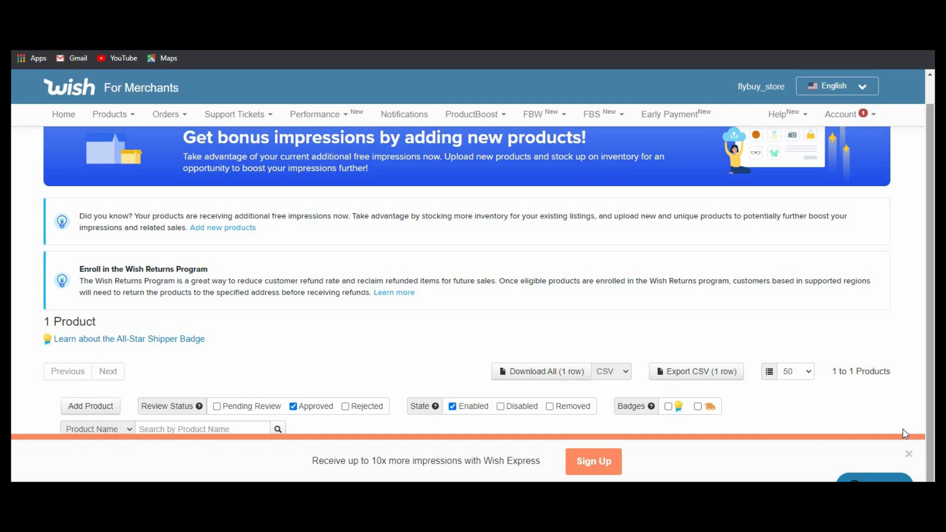
# Dismiss the Wish Express banner and recheck Pending Review, bringing back the 1 product.
pyautogui.click(909, 454)
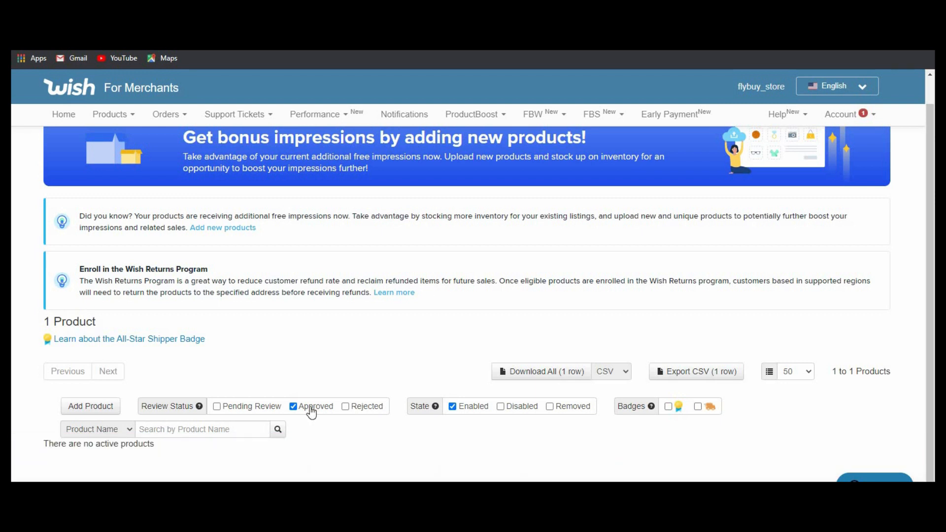
pyautogui.click(217, 406)
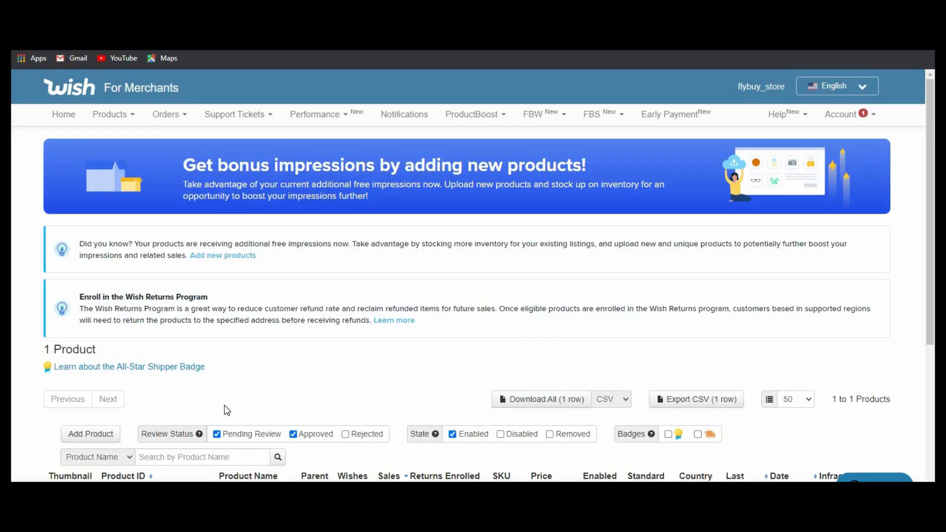
pyautogui.scroll(-5, 223, 405)
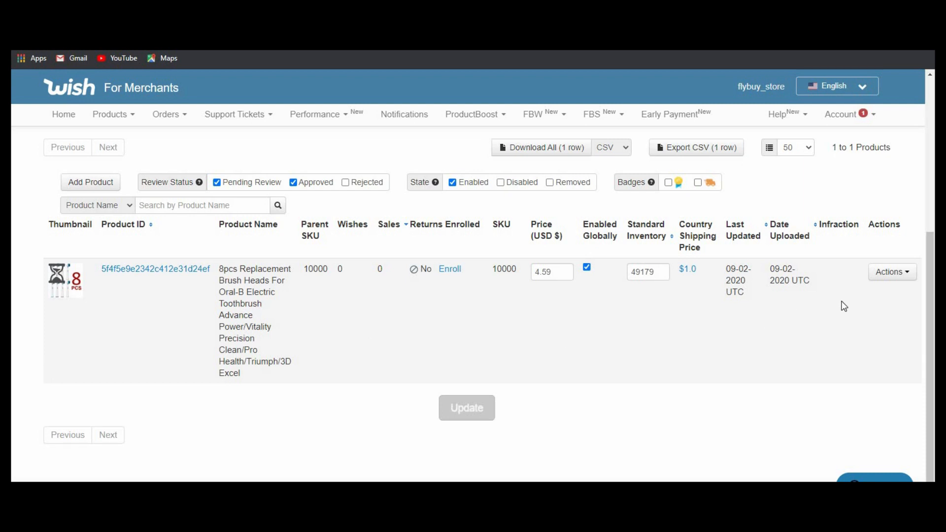
pyautogui.click(886, 279)
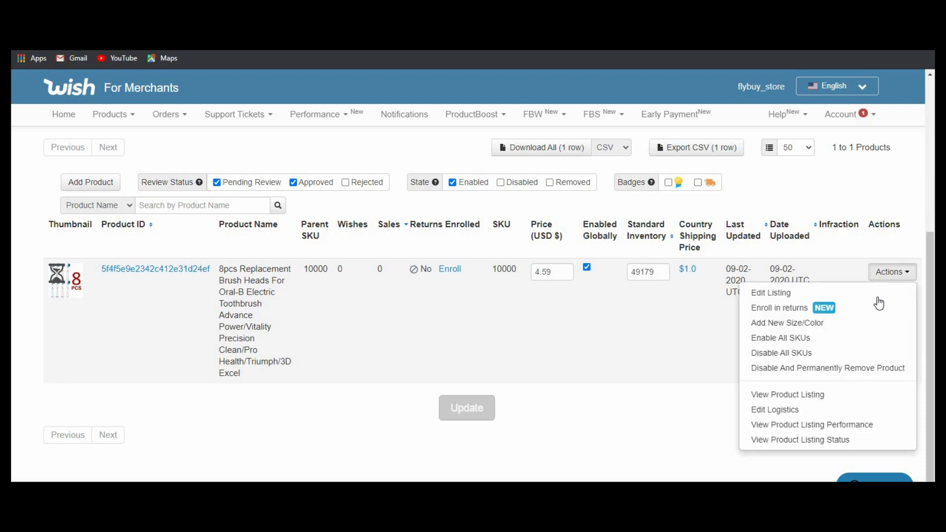
pyautogui.click(798, 443)
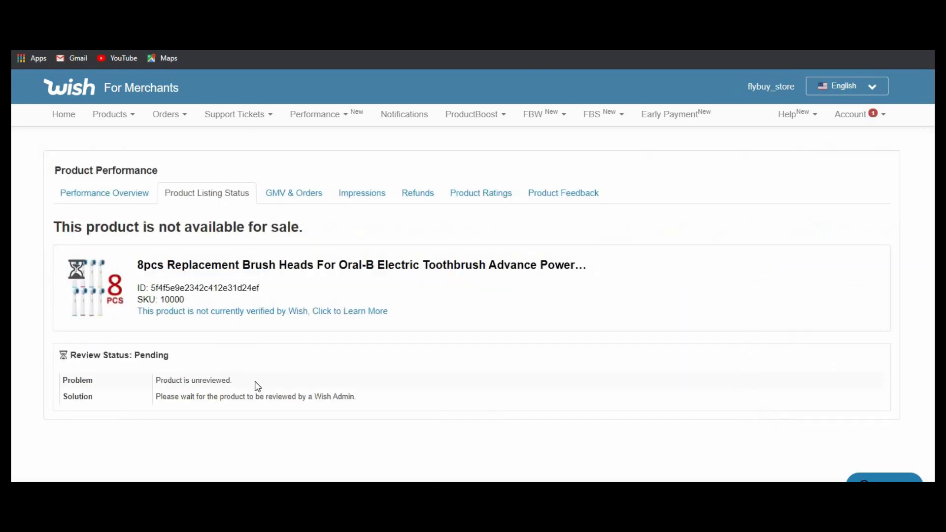
pyautogui.moveTo(230, 387); pyautogui.dragTo(186, 382)
pyautogui.click(222, 385)
pyautogui.click(270, 388)
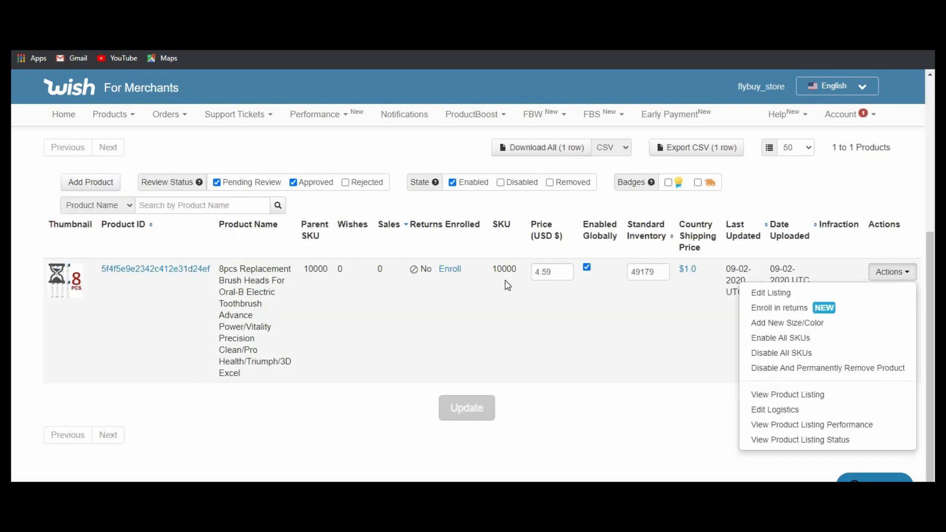
pyautogui.click(624, 469)
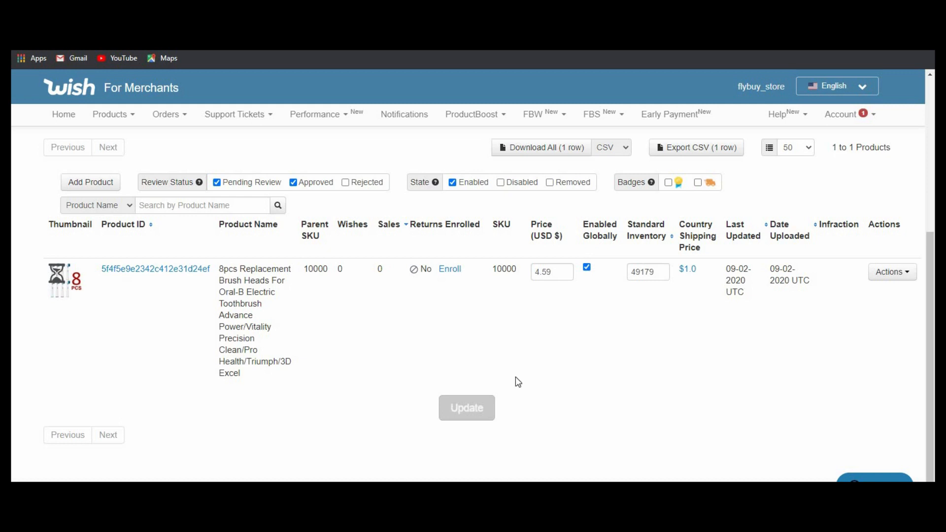
pyautogui.scroll(5, 515, 376)
pyautogui.scroll(-5, 545, 412)
pyautogui.scroll(5, 532, 387)
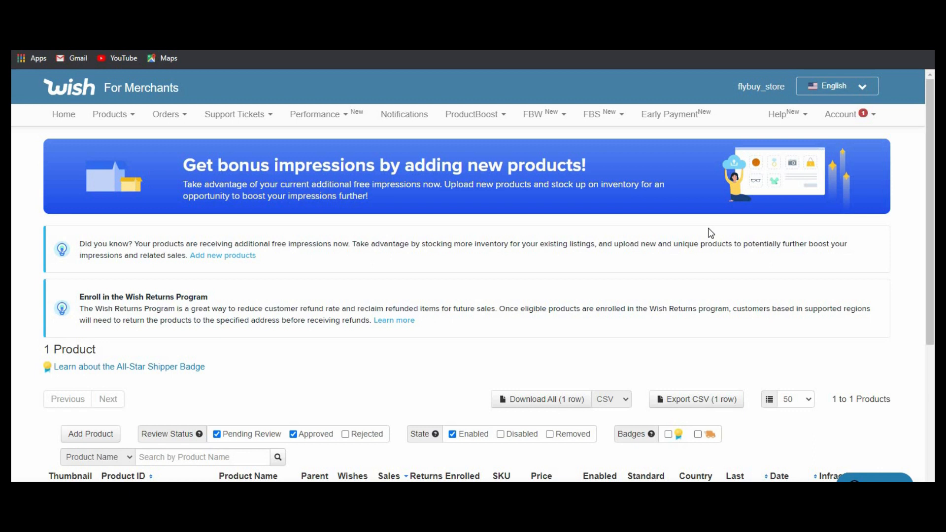
pyautogui.scroll(-5, 707, 228)
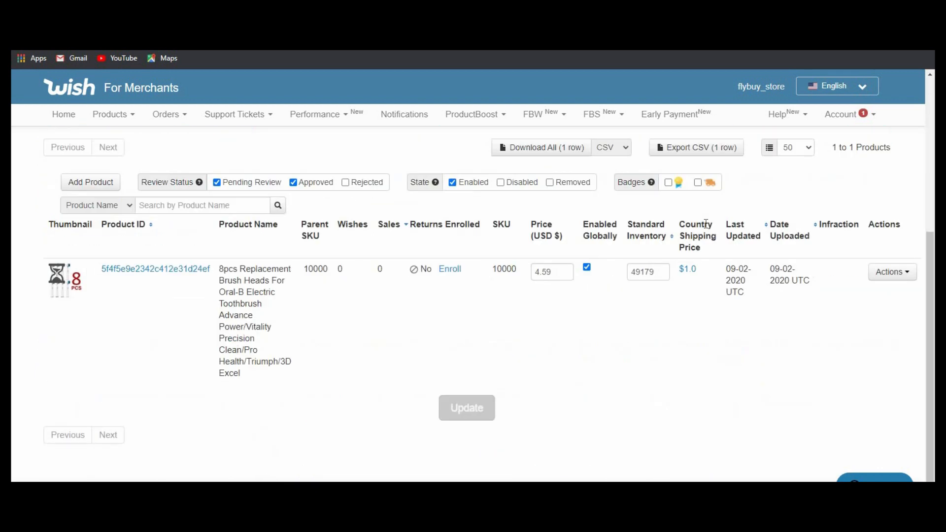